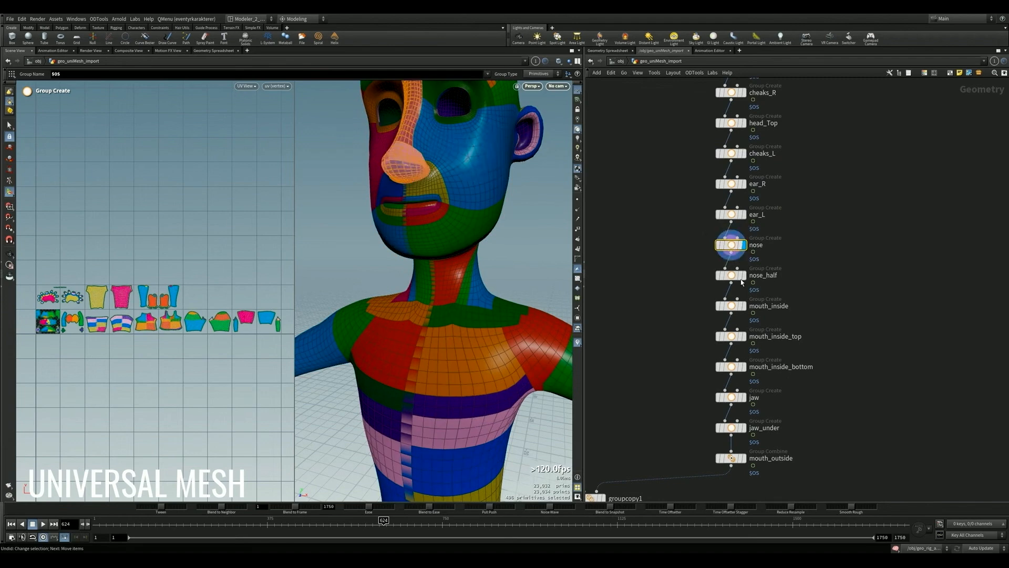
- Display the nose_half, jaw, jaw_under and mouth_outside groups one by one to examine their regions on the head
{"action": "left_click", "coordinate": [733, 276]}
{"action": "middle_click_drag", "start_coordinate": [828, 324], "coordinate": [839, 260]}
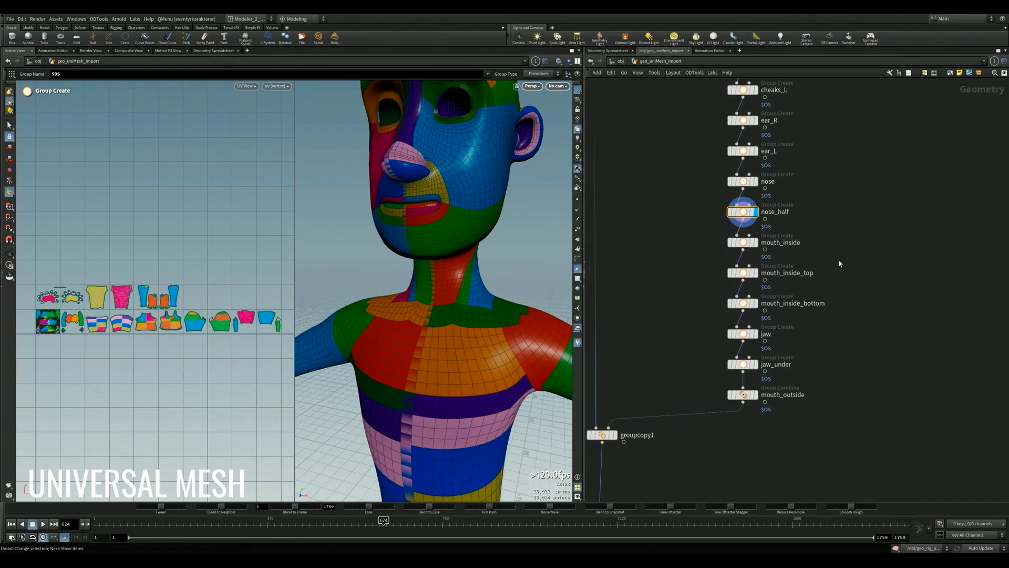
{"action": "left_click", "coordinate": [756, 335]}
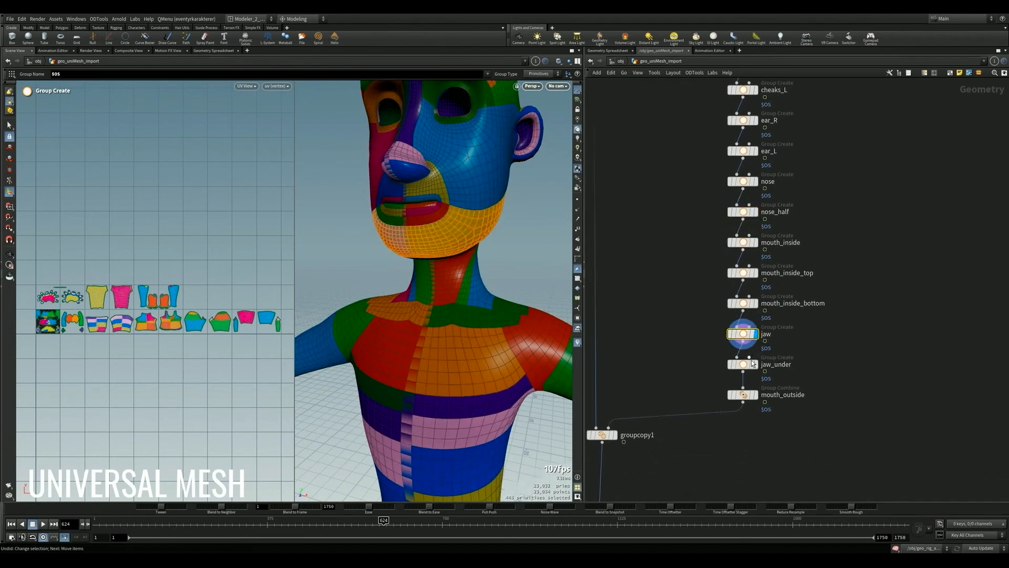
{"action": "left_click", "coordinate": [757, 364]}
{"action": "left_click_drag", "start_coordinate": [363, 243], "coordinate": [415, 286], "text": "alt"}
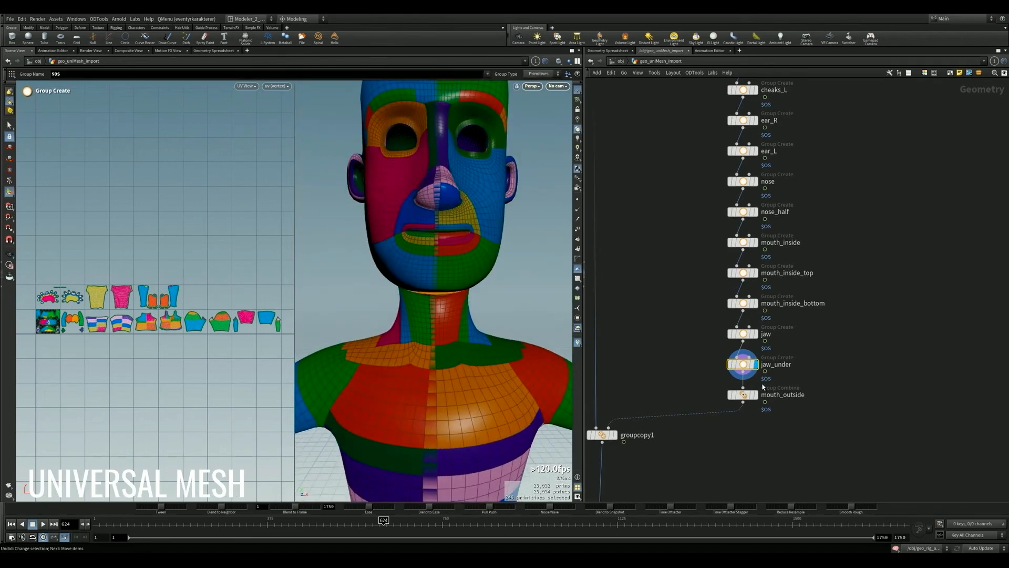
{"action": "left_click", "coordinate": [756, 396]}
{"action": "left_click_drag", "start_coordinate": [417, 236], "coordinate": [463, 258], "text": "alt"}
{"action": "left_click", "coordinate": [743, 368]}
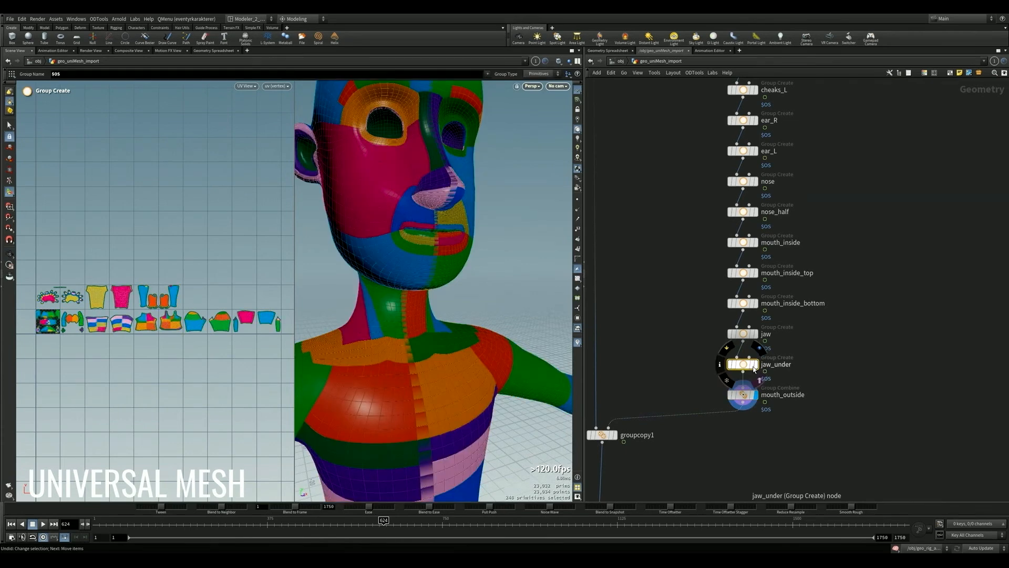
{"action": "left_click", "coordinate": [756, 364]}
- Examine the colour-coded primitive groups on the whole character from the side and front
{"action": "right_click_drag", "start_coordinate": [416, 231], "coordinate": [205, 226], "text": "alt"}
{"action": "left_click_drag", "start_coordinate": [447, 253], "coordinate": [350, 281], "text": "alt"}
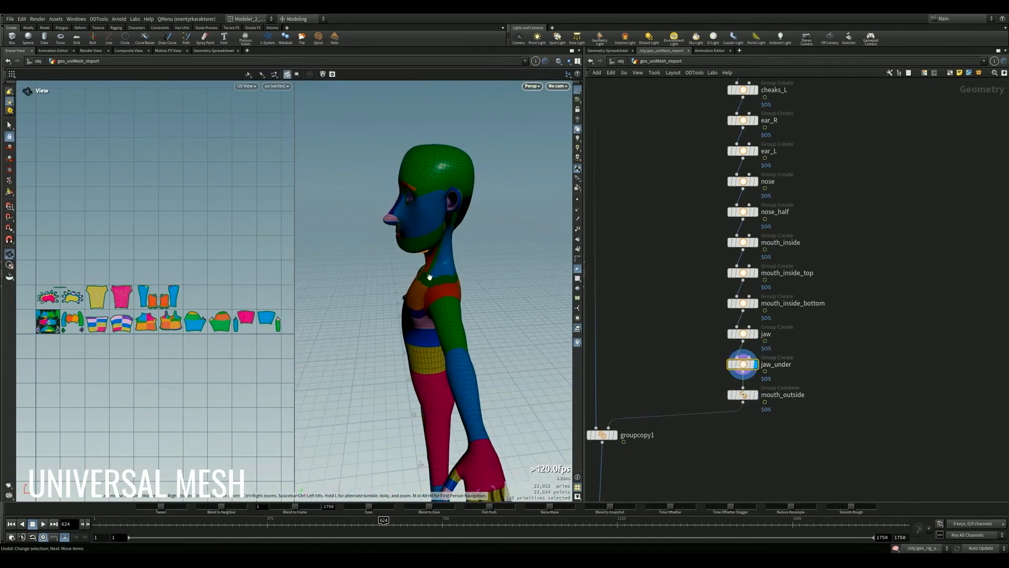
{"action": "left_click_drag", "start_coordinate": [429, 277], "coordinate": [453, 268], "text": "alt"}
{"action": "right_click_drag", "start_coordinate": [453, 268], "coordinate": [420, 270], "text": "alt"}
{"action": "middle_click_drag", "start_coordinate": [434, 265], "coordinate": [421, 225], "text": "alt"}
{"action": "left_click_drag", "start_coordinate": [421, 225], "coordinate": [423, 238], "text": "alt"}
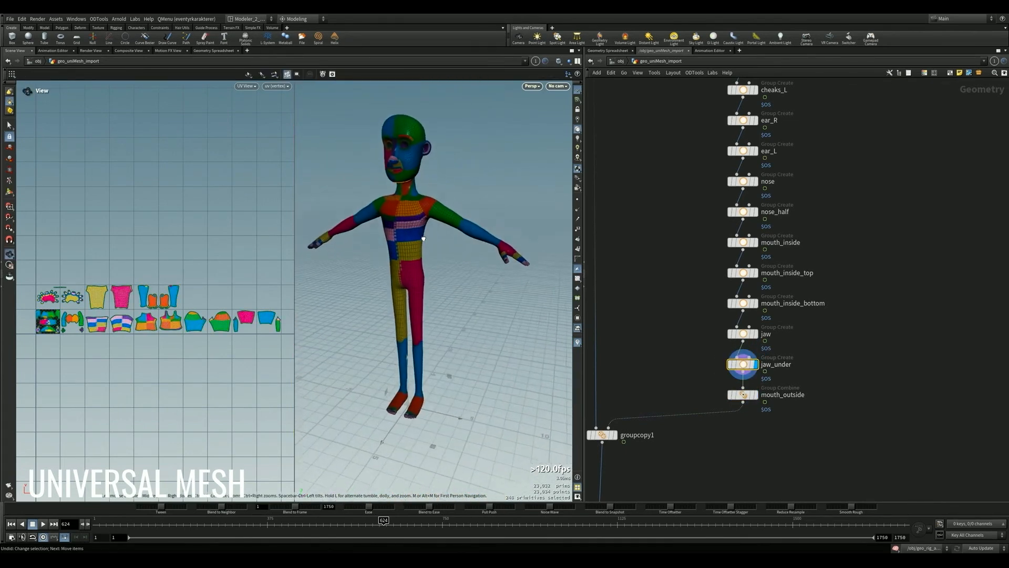
{"action": "middle_click_drag", "start_coordinate": [426, 240], "coordinate": [440, 244], "text": "alt"}
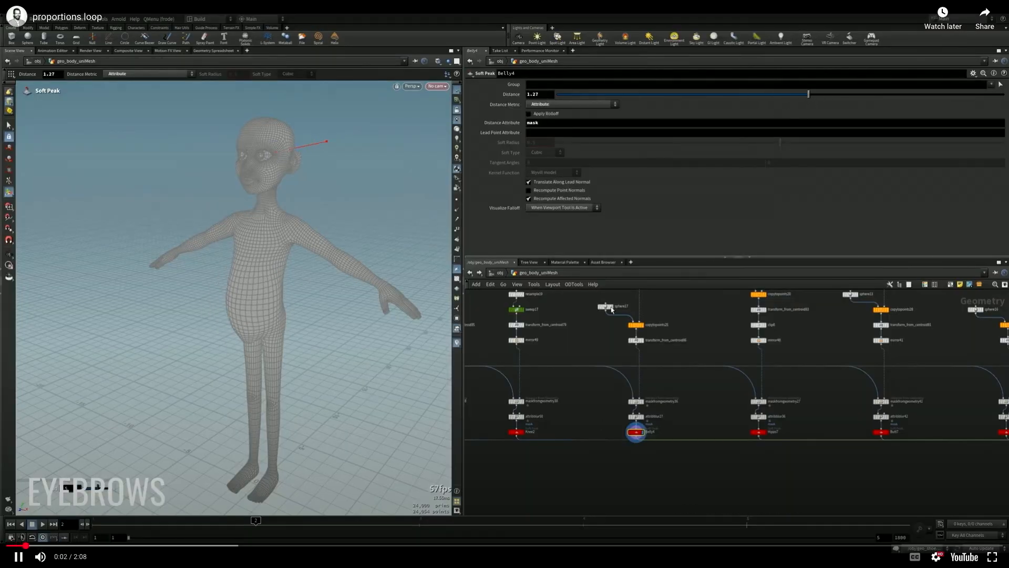
- Try to move the belly mask's transform_from_centroid shape down the torso
{"action": "left_click", "coordinate": [636, 341]}
{"action": "left_click_drag", "start_coordinate": [252, 267], "coordinate": [254, 319]}
{"action": "key", "text": "ctrl+z"}
- Display the bonedeform4 result and select the Rig_Pose node feeding the skeleton blend
{"action": "scroll", "coordinate": [679, 399], "scroll_direction": "down", "scroll_amount": 8}
{"action": "middle_click_drag", "start_coordinate": [835, 413], "coordinate": [587, 391]}
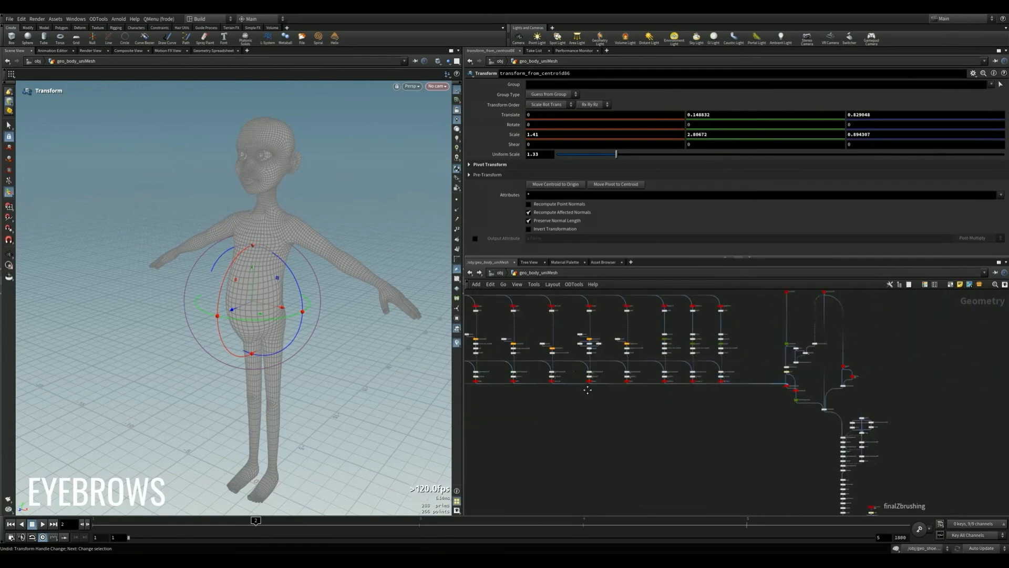
{"action": "scroll", "coordinate": [590, 404], "scroll_direction": "up", "scroll_amount": 7}
{"action": "left_click", "coordinate": [600, 440]}
{"action": "scroll", "coordinate": [688, 296], "scroll_direction": "up", "scroll_amount": 2}
{"action": "left_click", "coordinate": [702, 324]}
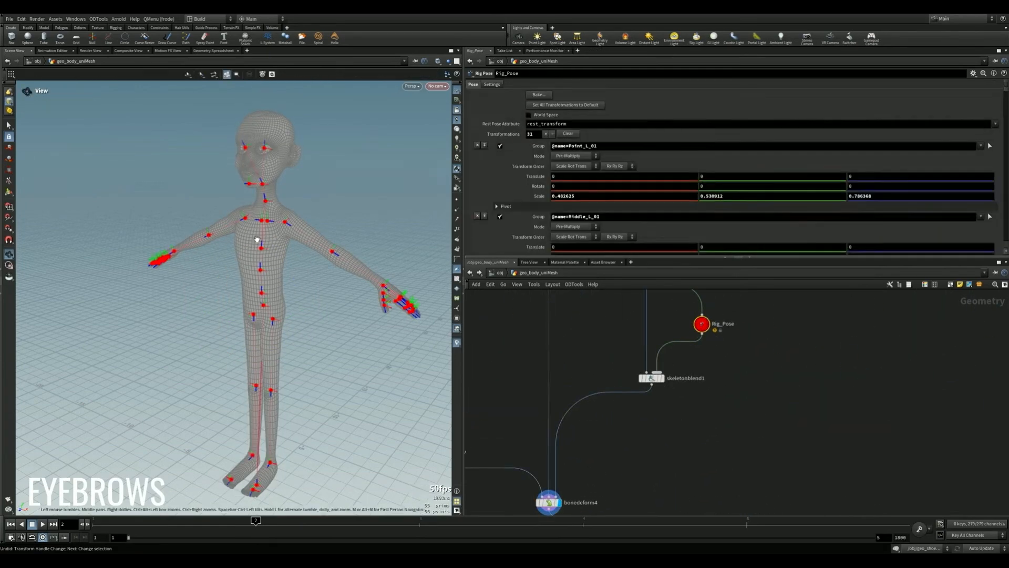
- Stretch the left arm by translating the Lower_Arm_L joint about 1.74 in Z
{"action": "left_click_drag", "start_coordinate": [258, 240], "coordinate": [288, 234], "text": "alt"}
{"action": "left_click", "coordinate": [297, 223]}
{"action": "left_click_drag", "start_coordinate": [370, 253], "coordinate": [422, 295], "text": "alt"}
{"action": "left_click", "coordinate": [363, 258]}
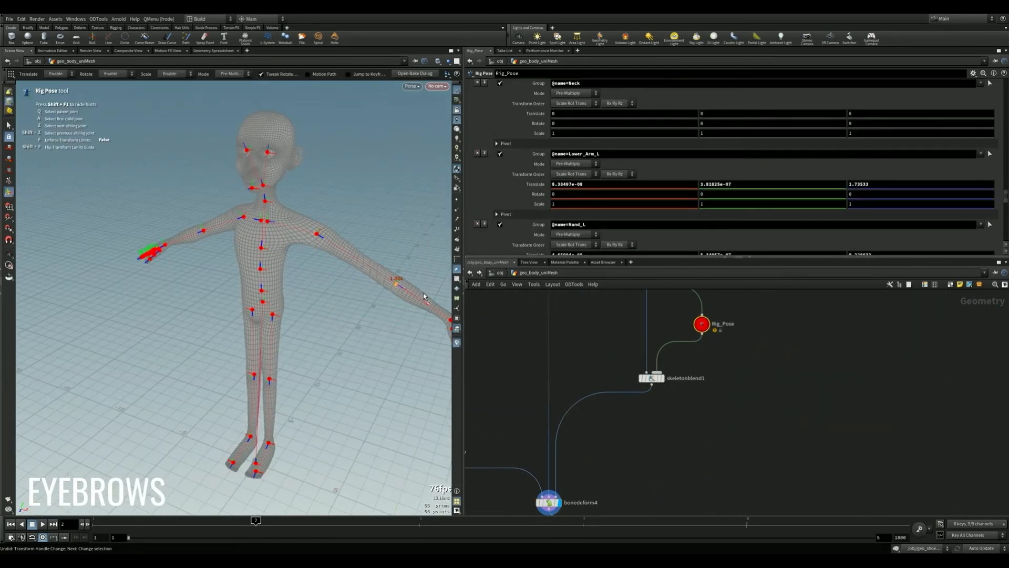
- Shift the left upper leg joint sideways to spread the legs, and pick the right upper leg joint
{"action": "left_click_drag", "start_coordinate": [286, 363], "coordinate": [300, 338], "text": "alt"}
{"action": "left_click", "coordinate": [276, 275]}
{"action": "left_click_drag", "start_coordinate": [311, 278], "coordinate": [272, 274]}
{"action": "left_click", "coordinate": [255, 274]}
- Lengthen the left leg by moving its lower leg and foot joints downward
{"action": "left_click", "coordinate": [288, 352]}
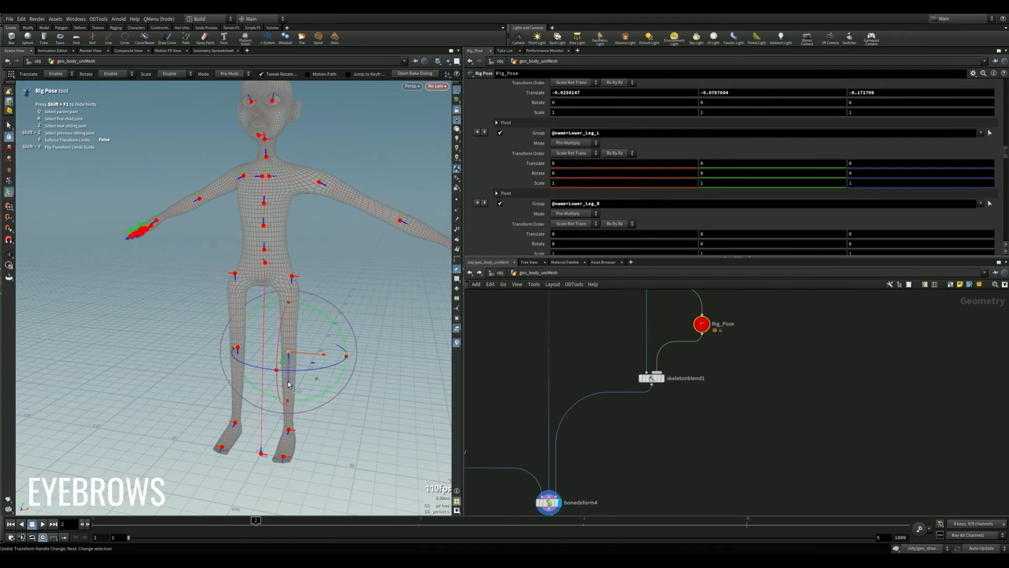
{"action": "left_click_drag", "start_coordinate": [289, 384], "coordinate": [288, 427]}
{"action": "middle_click_drag", "start_coordinate": [289, 427], "coordinate": [299, 367], "text": "alt"}
{"action": "left_click", "coordinate": [298, 414]}
{"action": "left_click_drag", "start_coordinate": [298, 390], "coordinate": [298, 406]}
- Lower the right lower leg joint to match the longer left leg, and select the right foot joint
{"action": "left_click", "coordinate": [246, 290]}
{"action": "left_click_drag", "start_coordinate": [247, 322], "coordinate": [244, 396]}
{"action": "left_click", "coordinate": [243, 401]}
- Select a torso joint of the posed skeleton and activate scaling for it
{"action": "middle_click_drag", "start_coordinate": [258, 174], "coordinate": [254, 302], "text": "alt"}
{"action": "left_click_drag", "start_coordinate": [255, 302], "coordinate": [289, 220], "text": "alt"}
{"action": "left_click", "coordinate": [262, 224]}
{"action": "key", "text": "e"}
{"action": "scroll", "coordinate": [218, 291], "scroll_direction": "down", "scroll_amount": 3}
{"action": "left_click_drag", "start_coordinate": [273, 263], "coordinate": [195, 294], "text": "alt"}
- Follow the body network down from bonedeform4 and display the merged body and head at merge35 and Out_uniMesh
{"action": "scroll", "coordinate": [665, 452], "scroll_direction": "down", "scroll_amount": 2}
{"action": "middle_click_drag", "start_coordinate": [665, 452], "coordinate": [663, 393]}
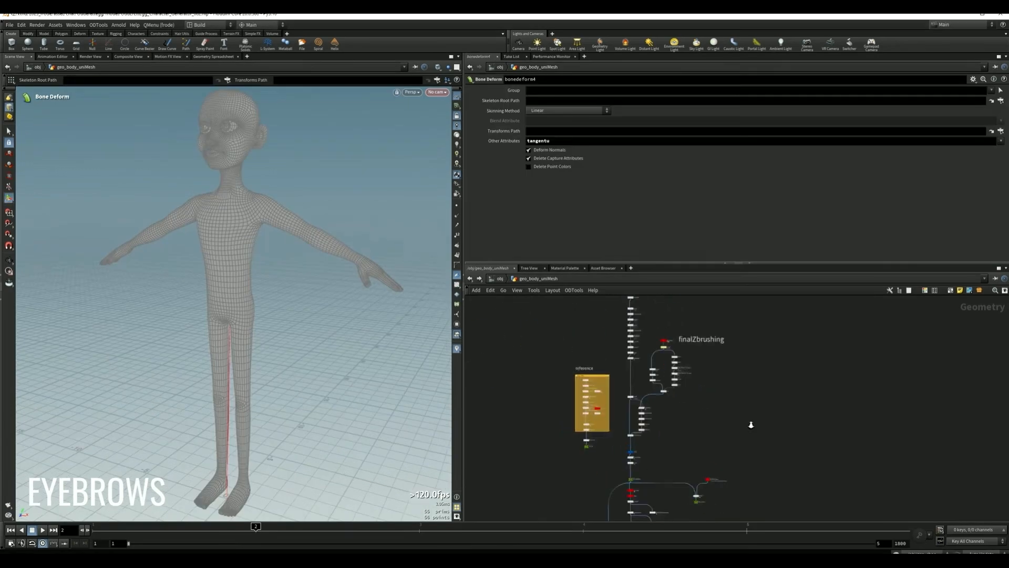
{"action": "scroll", "coordinate": [690, 407], "scroll_direction": "down", "scroll_amount": 2}
{"action": "middle_click_drag", "start_coordinate": [697, 462], "coordinate": [686, 321]}
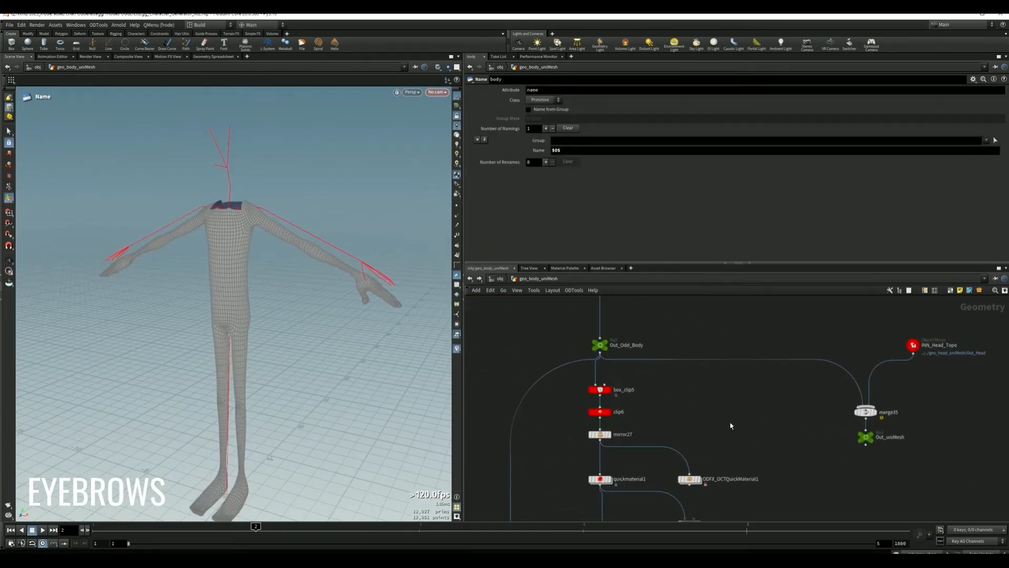
{"action": "left_click", "coordinate": [875, 412]}
{"action": "scroll", "coordinate": [257, 254], "scroll_direction": "down", "scroll_amount": 3}
{"action": "left_click_drag", "start_coordinate": [257, 255], "coordinate": [228, 255], "text": "alt"}
{"action": "scroll", "coordinate": [228, 254], "scroll_direction": "up", "scroll_amount": 1}
{"action": "left_click", "coordinate": [865, 437]}
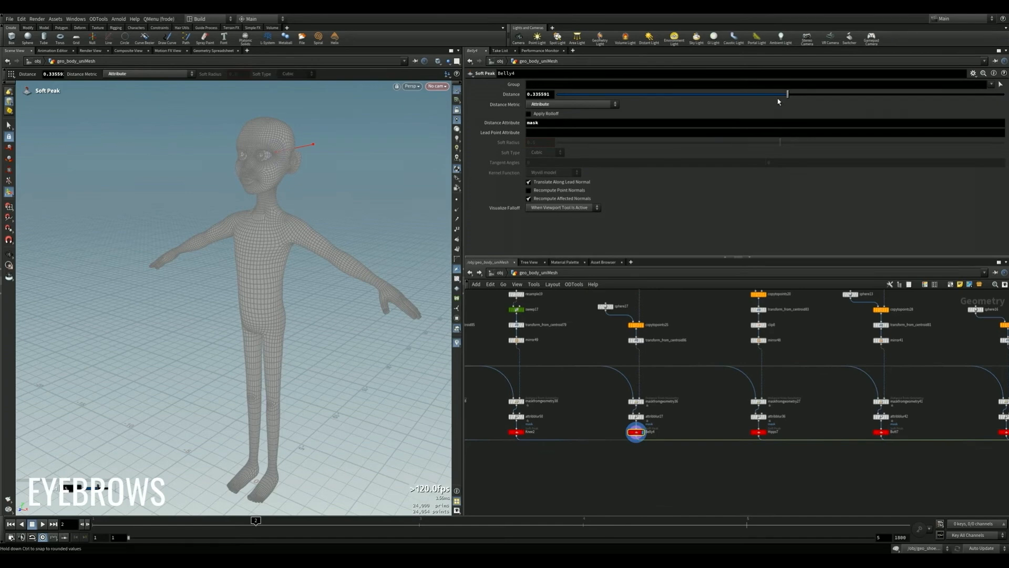
- Undo the belly transform change, display bonedeform4 and select the Rig_Pose node again
{"action": "left_click", "coordinate": [636, 340]}
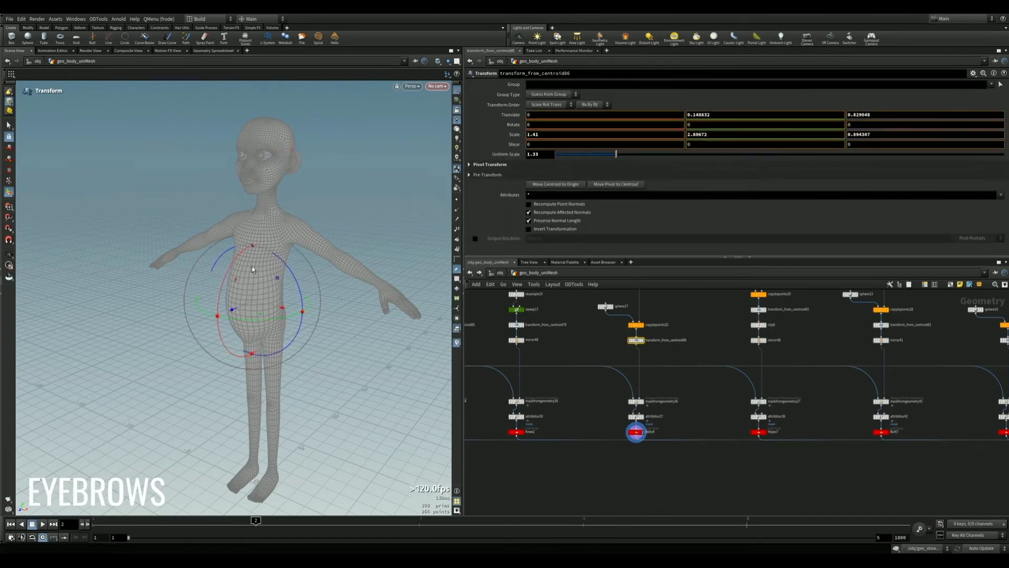
{"action": "key", "text": "ctrl+z"}
{"action": "scroll", "coordinate": [655, 400], "scroll_direction": "down", "scroll_amount": 4}
{"action": "middle_click_drag", "start_coordinate": [656, 401], "coordinate": [631, 342]}
{"action": "scroll", "coordinate": [699, 378], "scroll_direction": "up", "scroll_amount": 5}
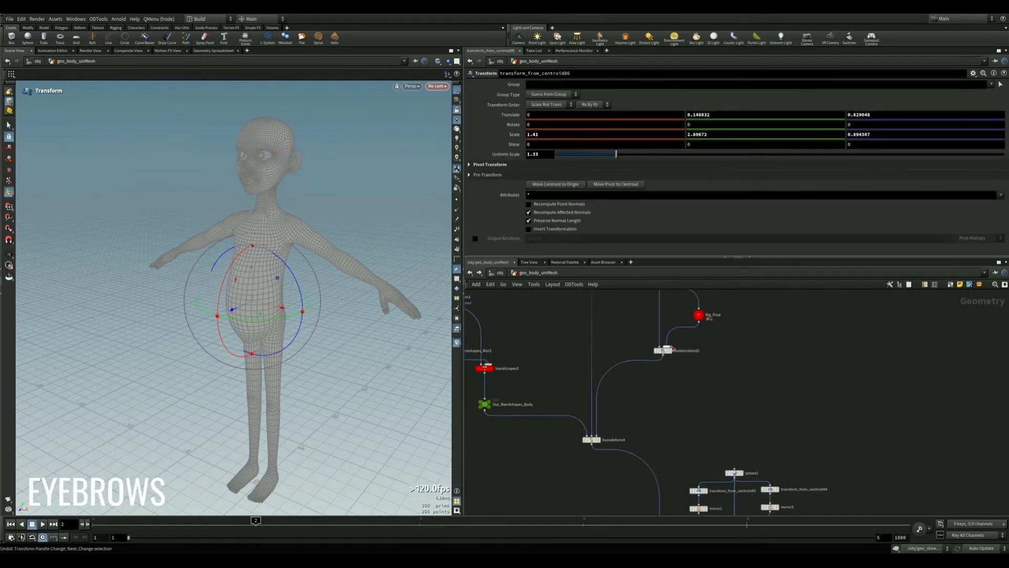
{"action": "left_click", "coordinate": [599, 440]}
{"action": "scroll", "coordinate": [693, 300], "scroll_direction": "up", "scroll_amount": 3}
{"action": "left_click", "coordinate": [701, 323]}
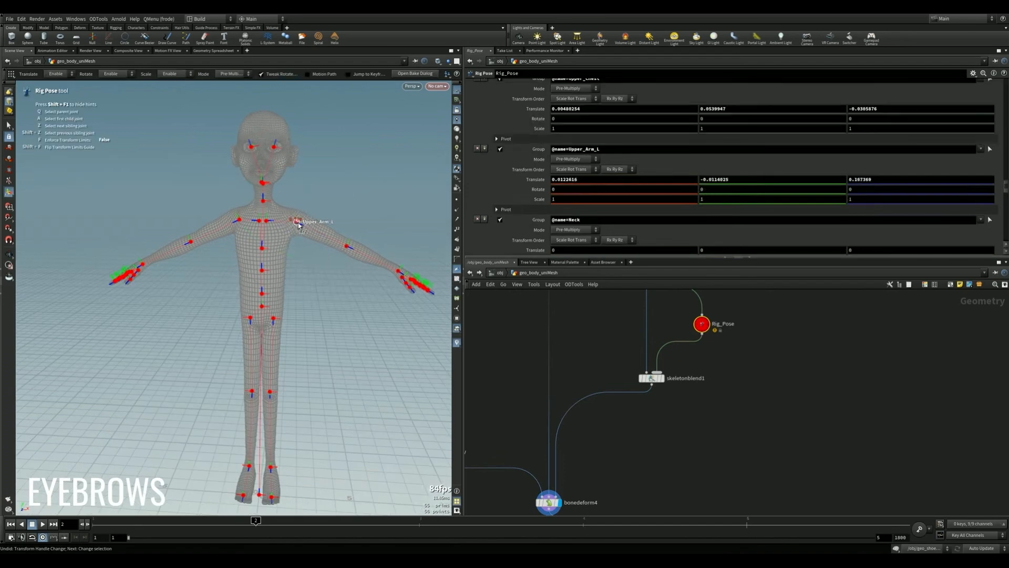
- Extend the left arm outward and move both upper leg joints apart in the rig pose
{"action": "left_click_drag", "start_coordinate": [369, 254], "coordinate": [427, 298], "text": "alt"}
{"action": "left_click", "coordinate": [364, 264]}
{"action": "left_click_drag", "start_coordinate": [362, 292], "coordinate": [299, 337], "text": "alt"}
{"action": "left_click", "coordinate": [275, 274]}
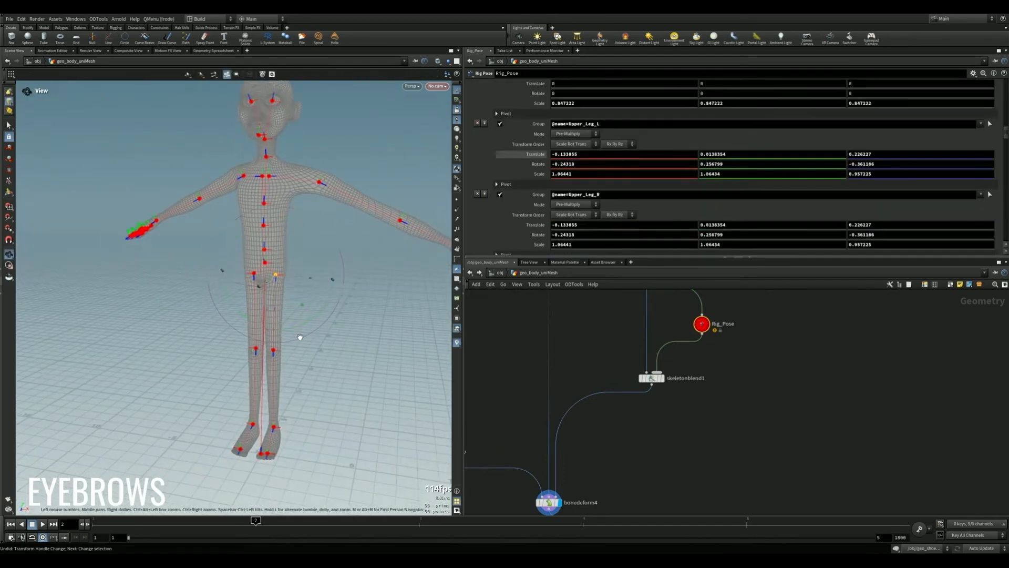
{"action": "left_click_drag", "start_coordinate": [312, 277], "coordinate": [329, 279]}
{"action": "left_click", "coordinate": [255, 274]}
{"action": "left_click_drag", "start_coordinate": [219, 272], "coordinate": [200, 272]}
- Translate Lower_Leg_L about 2.41 in Z and move the left foot joint down
{"action": "left_click", "coordinate": [289, 352]}
{"action": "left_click_drag", "start_coordinate": [289, 385], "coordinate": [289, 430]}
{"action": "middle_click_drag", "start_coordinate": [290, 430], "coordinate": [300, 370], "text": "alt"}
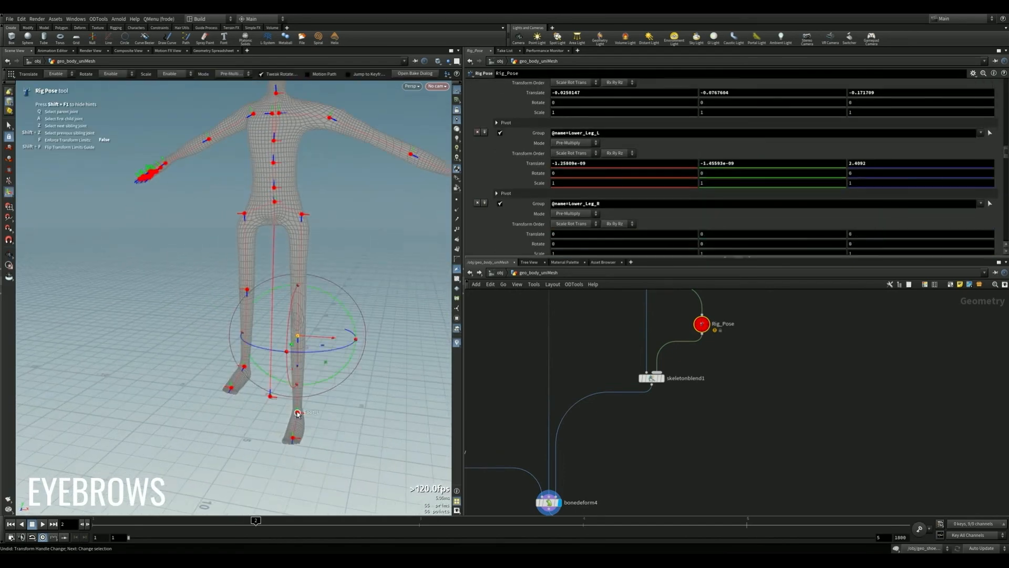
{"action": "left_click", "coordinate": [297, 413]}
{"action": "left_click_drag", "start_coordinate": [297, 390], "coordinate": [297, 408]}
- Translate the right lower leg joint about 2.1 in Z, select the Foot_R joint and review the full figure
{"action": "left_click", "coordinate": [247, 290]}
{"action": "left_click_drag", "start_coordinate": [247, 322], "coordinate": [243, 393]}
{"action": "left_click", "coordinate": [244, 401]}
{"action": "middle_click_drag", "start_coordinate": [261, 195], "coordinate": [254, 300], "text": "alt"}
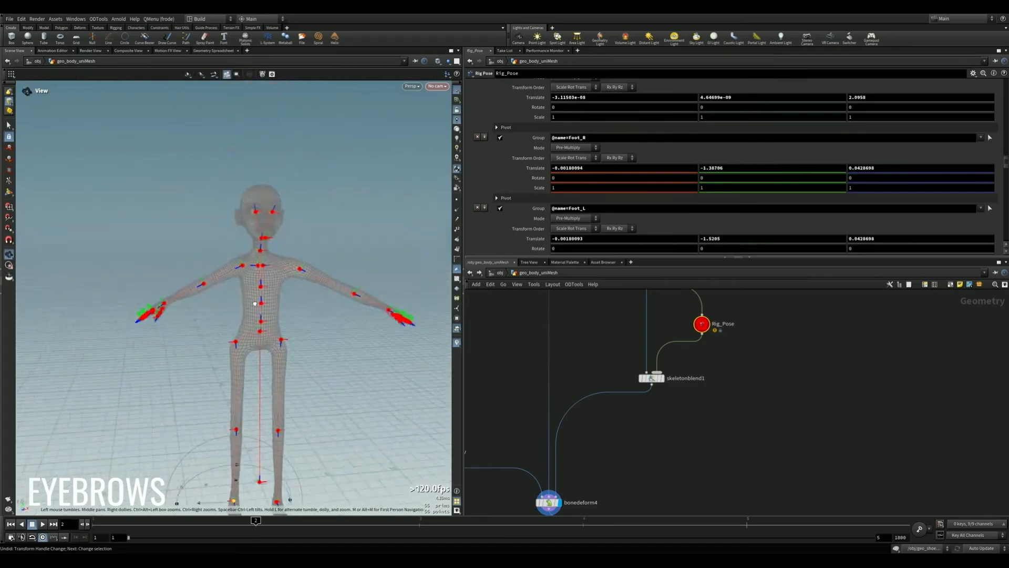
{"action": "left_click_drag", "start_coordinate": [254, 300], "coordinate": [269, 263], "text": "alt"}
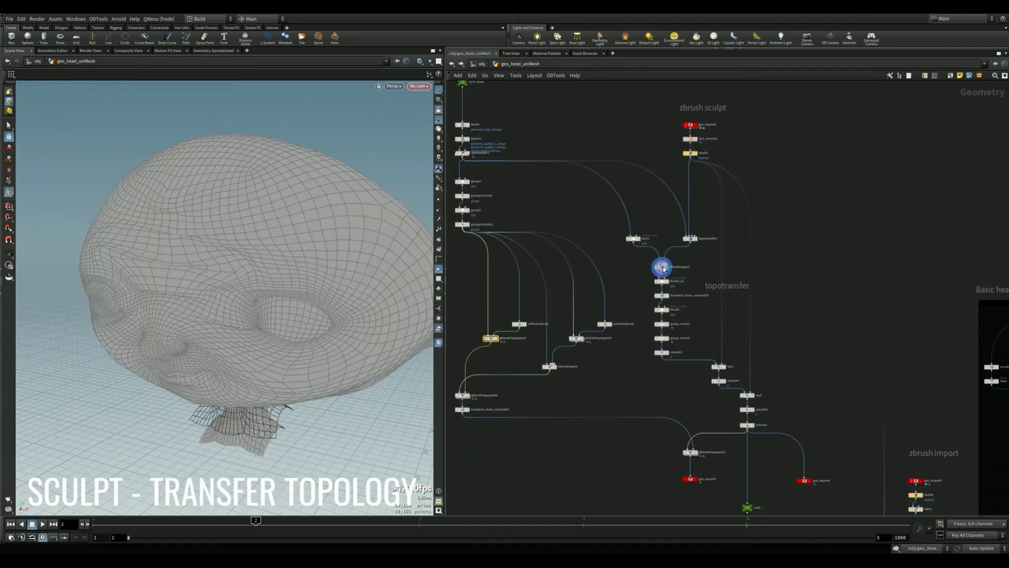
- Display the smooth, normal and blend stages that follow the topology transfer on the sculpted head
{"action": "left_click", "coordinate": [723, 381]}
{"action": "left_click", "coordinate": [750, 425]}
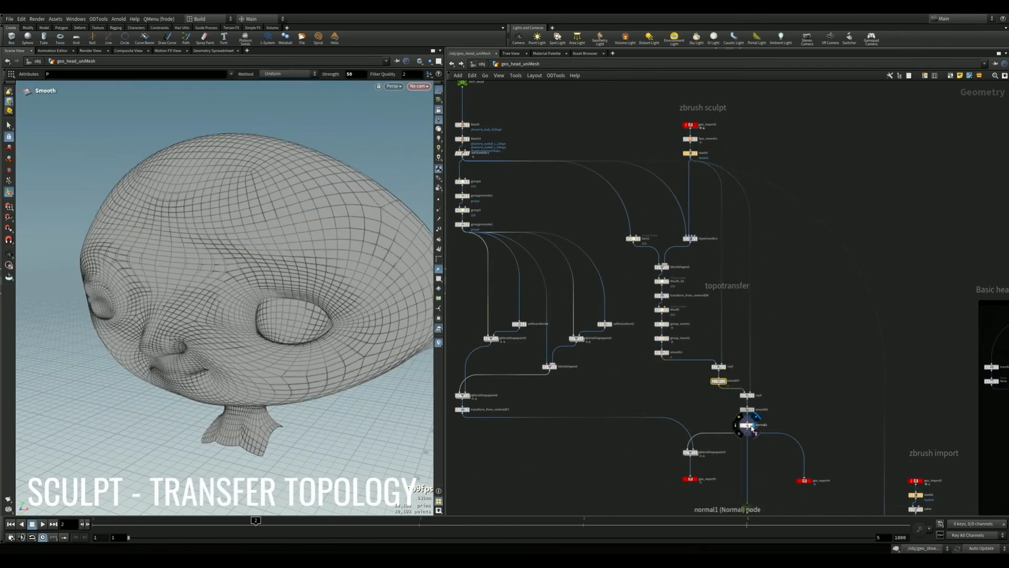
{"action": "left_click", "coordinate": [691, 453]}
- Follow the head network down through the edit node to the final blendshapes node and inspect the head
{"action": "middle_click_drag", "start_coordinate": [812, 508], "coordinate": [599, 169]}
{"action": "scroll", "coordinate": [631, 263], "scroll_direction": "up", "scroll_amount": 1}
{"action": "left_click", "coordinate": [701, 397]}
{"action": "middle_click_drag", "start_coordinate": [717, 491], "coordinate": [759, 342]}
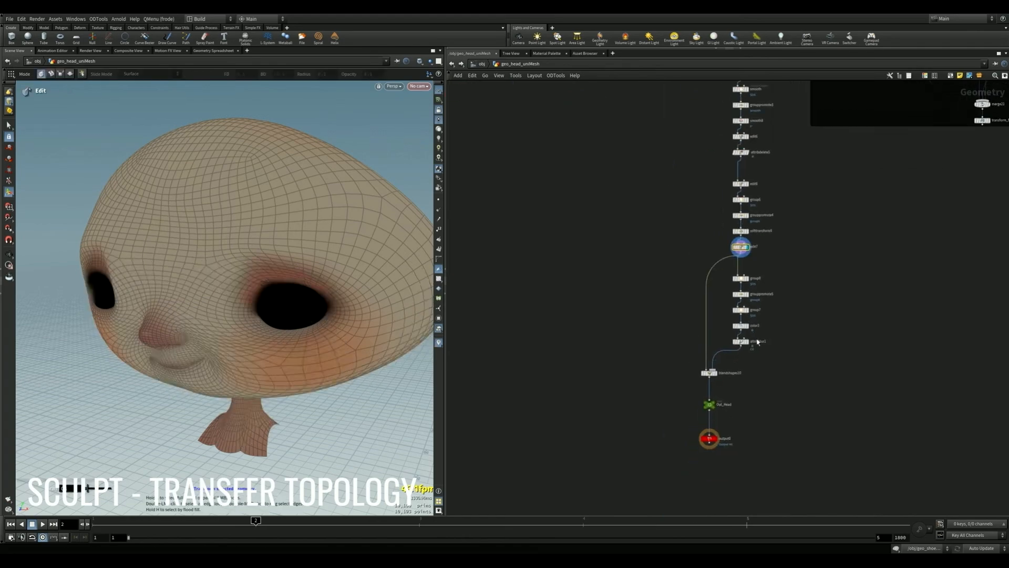
{"action": "left_click", "coordinate": [710, 374]}
{"action": "left_click_drag", "start_coordinate": [347, 345], "coordinate": [225, 312], "text": "alt"}
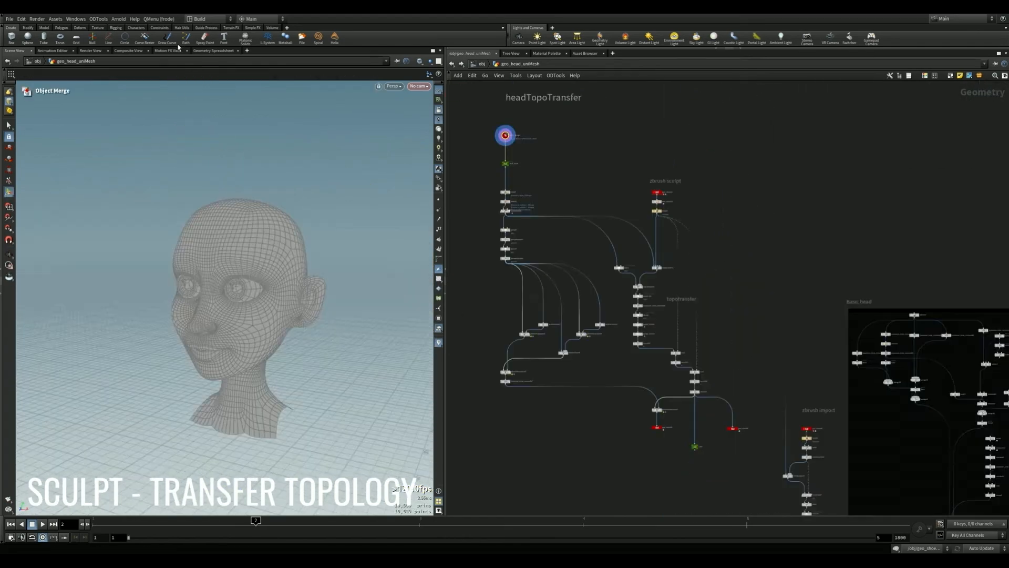
{"action": "scroll", "coordinate": [538, 182], "scroll_direction": "up", "scroll_amount": 3}
{"action": "left_click", "coordinate": [488, 244]}
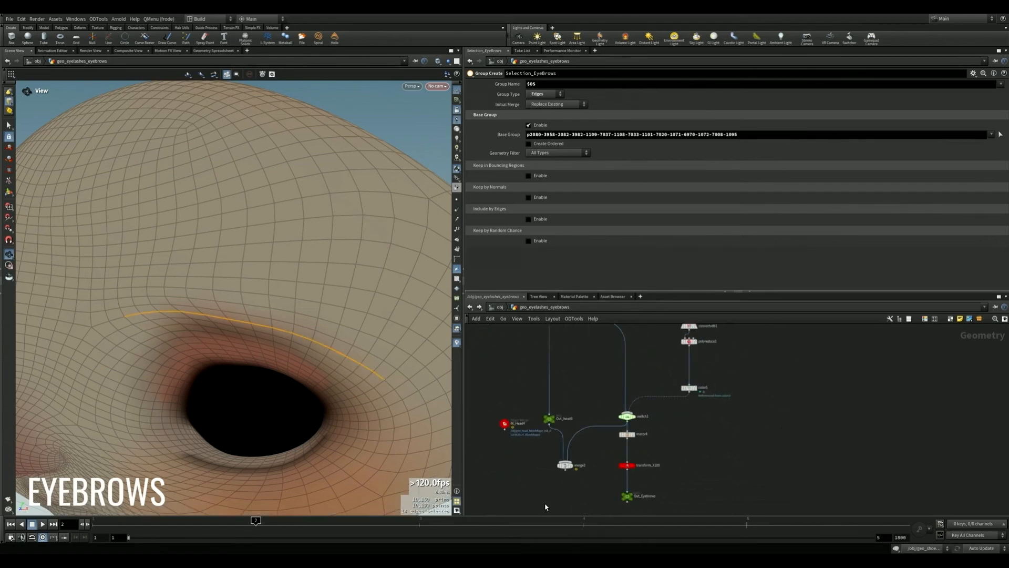
- Display merge2 in the eyebrow network to inspect the eyebrow mesh on the head
{"action": "left_click", "coordinate": [572, 468]}
{"action": "left_click", "coordinate": [566, 466]}
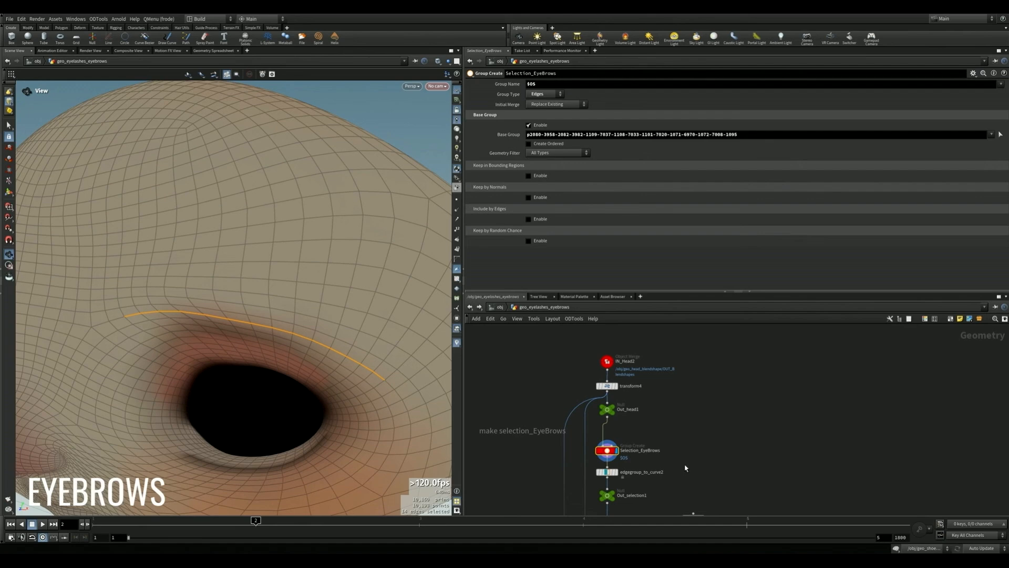
{"action": "scroll", "coordinate": [685, 468], "scroll_direction": "down", "scroll_amount": 5}
{"action": "middle_click_drag", "start_coordinate": [652, 468], "coordinate": [806, 352]}
{"action": "left_click", "coordinate": [572, 468]}
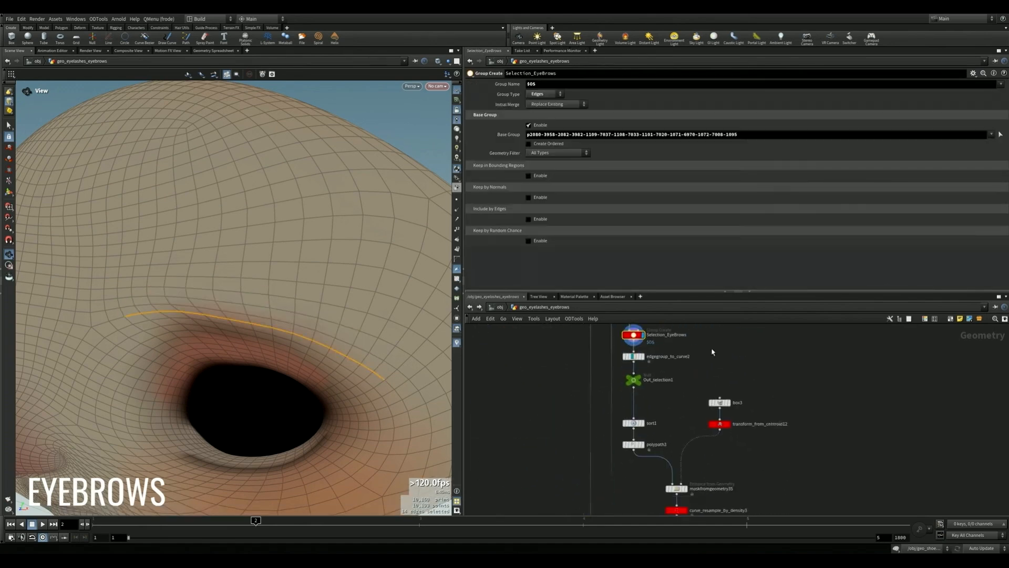
- Trace the network from the Selection_EyeBrows edge group down to merge2 and display its result
{"action": "scroll", "coordinate": [704, 452], "scroll_direction": "down", "scroll_amount": 5}
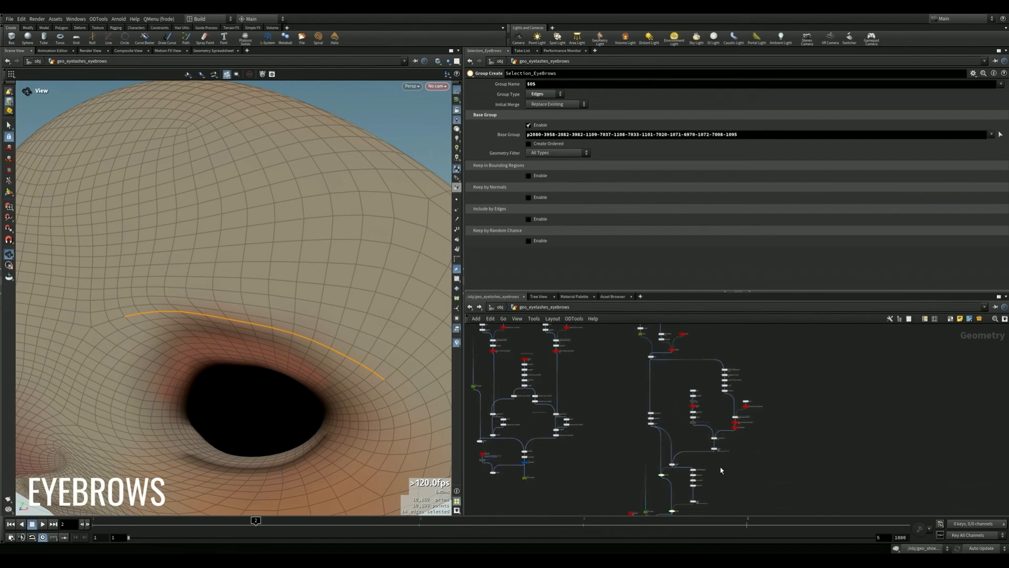
{"action": "middle_click_drag", "start_coordinate": [720, 468], "coordinate": [763, 338]}
{"action": "scroll", "coordinate": [762, 338], "scroll_direction": "up", "scroll_amount": 4}
{"action": "key", "text": "r"}
{"action": "left_click", "coordinate": [567, 466]}
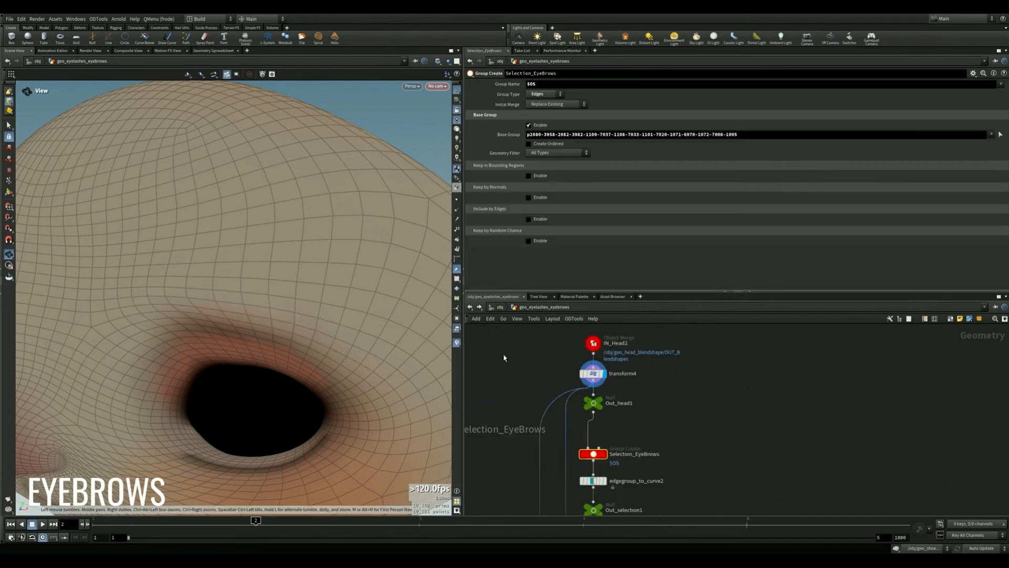
- Return to the Selection_EyeBrows group to review its edge loop, and display the merged eyebrow and head again
{"action": "middle_click_drag", "start_coordinate": [647, 355], "coordinate": [658, 378]}
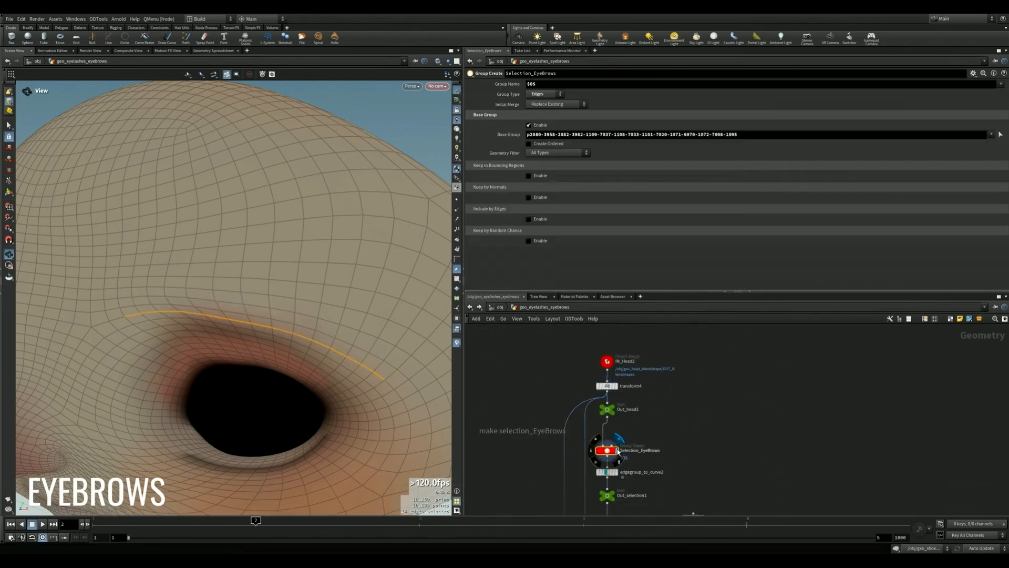
{"action": "middle_click_drag", "start_coordinate": [684, 418], "coordinate": [707, 327]}
{"action": "scroll", "coordinate": [712, 392], "scroll_direction": "down", "scroll_amount": 5}
{"action": "middle_click_drag", "start_coordinate": [778, 509], "coordinate": [759, 466]}
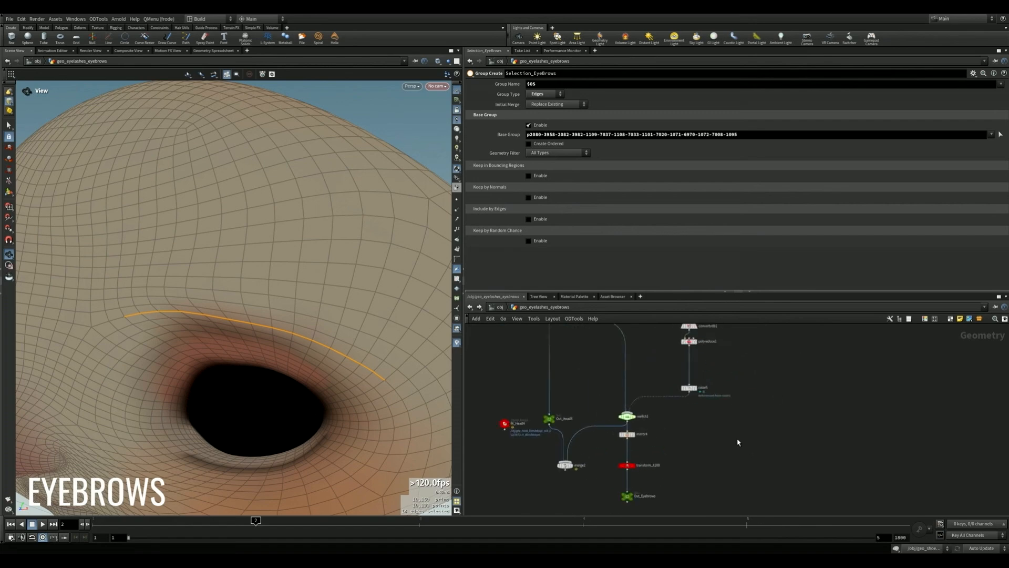
{"action": "left_click", "coordinate": [566, 466]}
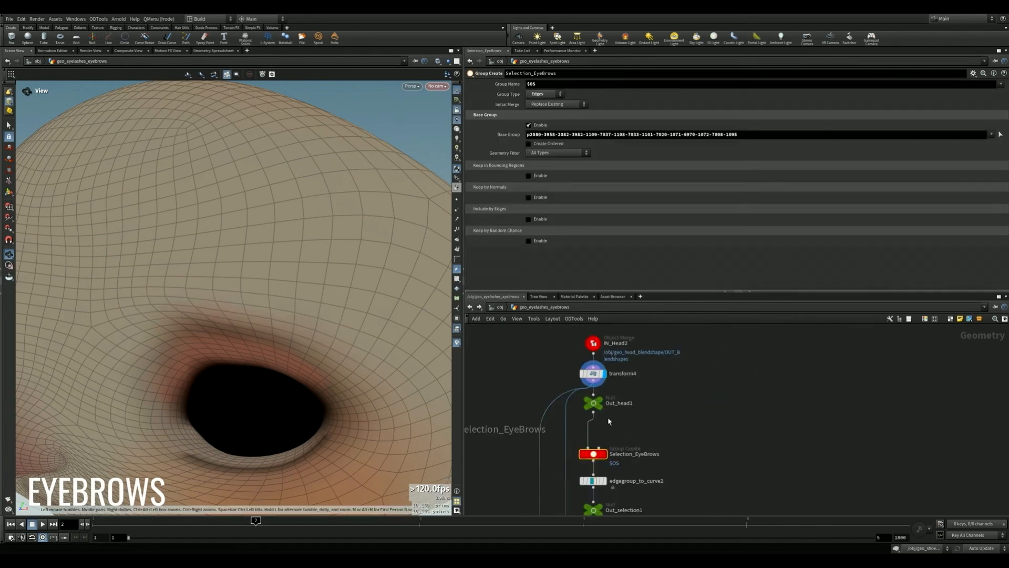
- Compare the brow edge selection once more with the combined output of merge2 at the network's end
{"action": "middle_click_drag", "start_coordinate": [631, 368], "coordinate": [642, 390]}
{"action": "middle_click_drag", "start_coordinate": [572, 417], "coordinate": [649, 401]}
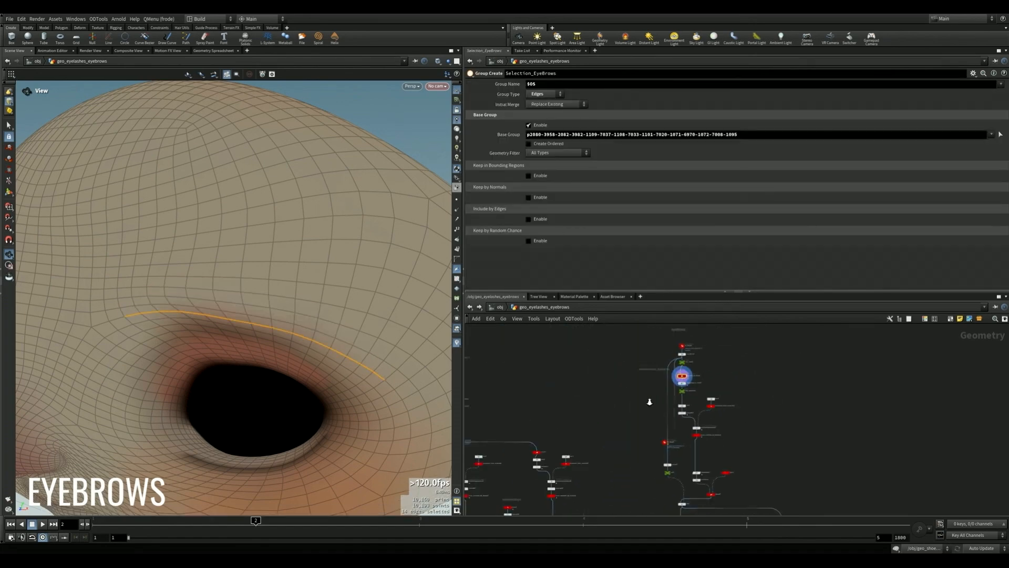
{"action": "middle_click_drag", "start_coordinate": [736, 480], "coordinate": [707, 334]}
{"action": "scroll", "coordinate": [736, 410], "scroll_direction": "up", "scroll_amount": 2}
{"action": "middle_click_drag", "start_coordinate": [795, 471], "coordinate": [782, 397]}
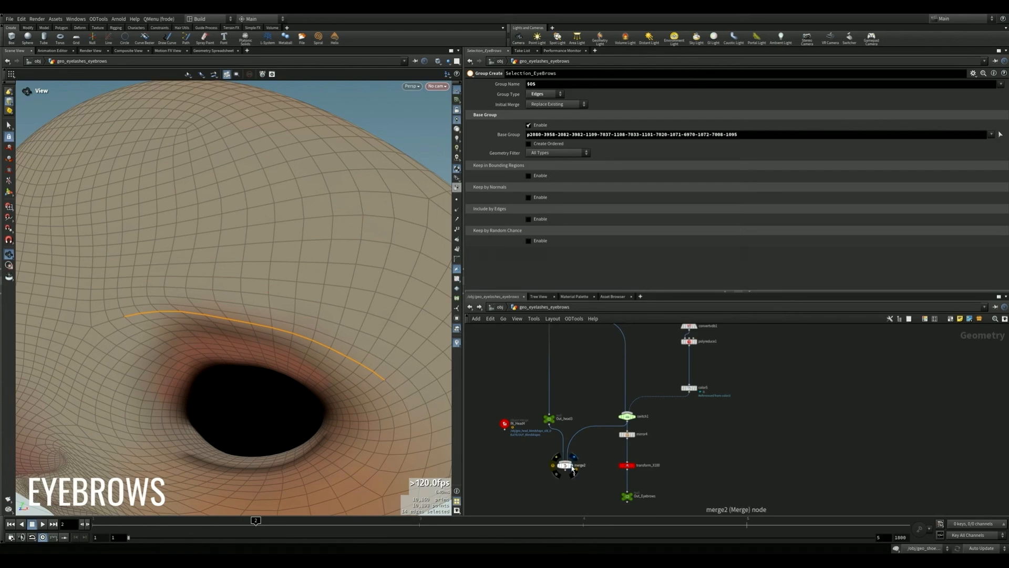
{"action": "left_click", "coordinate": [568, 466]}
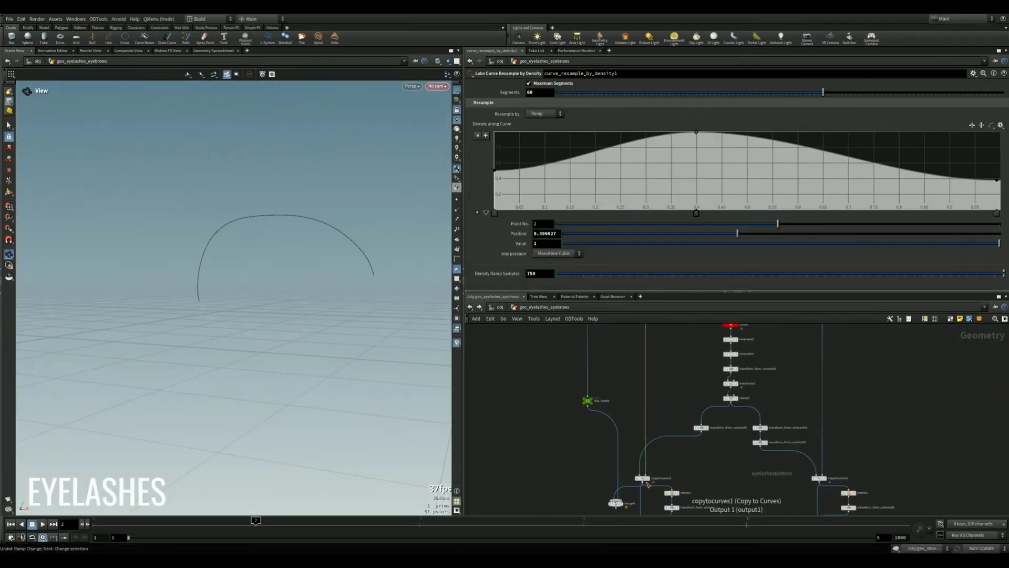
- Try different point and value changes on the density ramp of the eyelash curve's curve_resample_by_density1 node, undoing them
{"action": "left_click", "coordinate": [644, 479]}
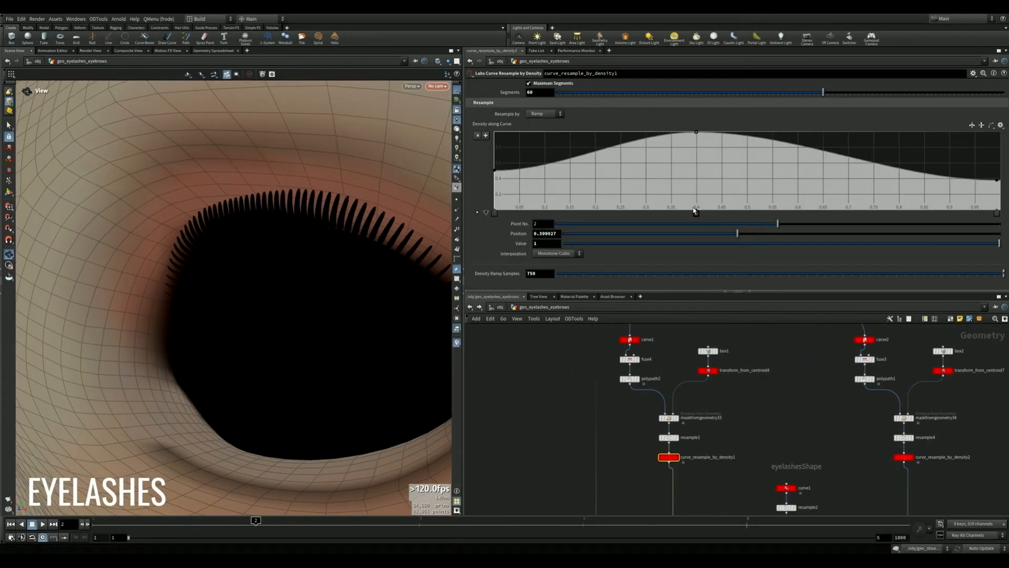
{"action": "key", "text": "Delete"}
{"action": "key", "text": "ctrl+z"}
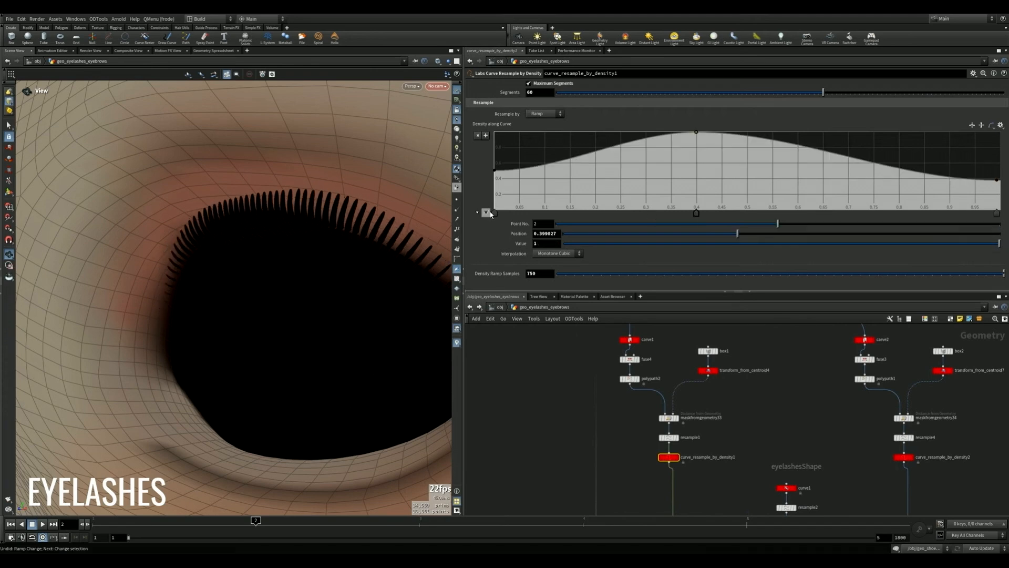
{"action": "left_click_drag", "start_coordinate": [783, 253], "coordinate": [594, 246]}
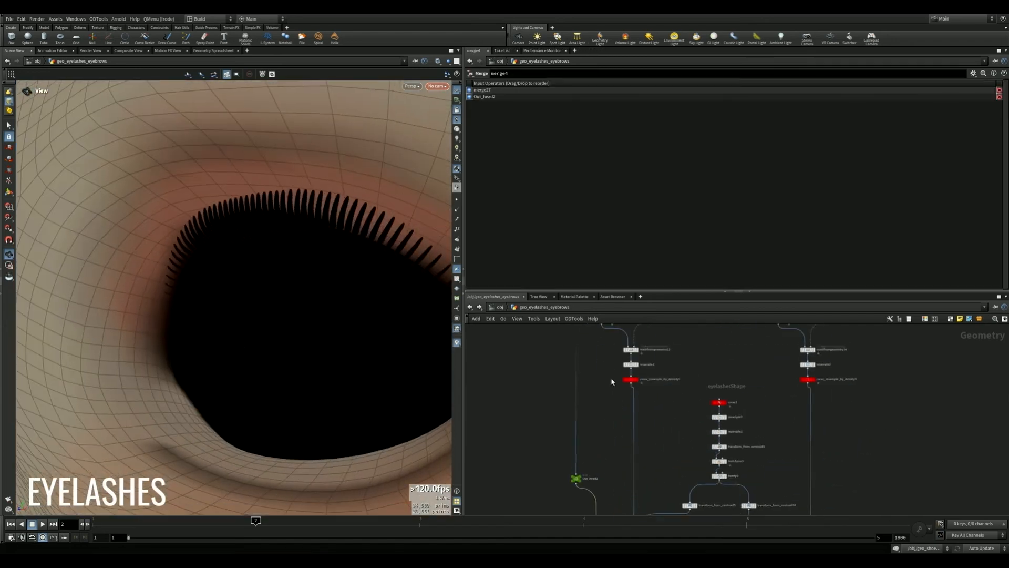
{"action": "left_click_drag", "start_coordinate": [695, 211], "coordinate": [649, 216]}
{"action": "key", "text": "ctrl+z"}
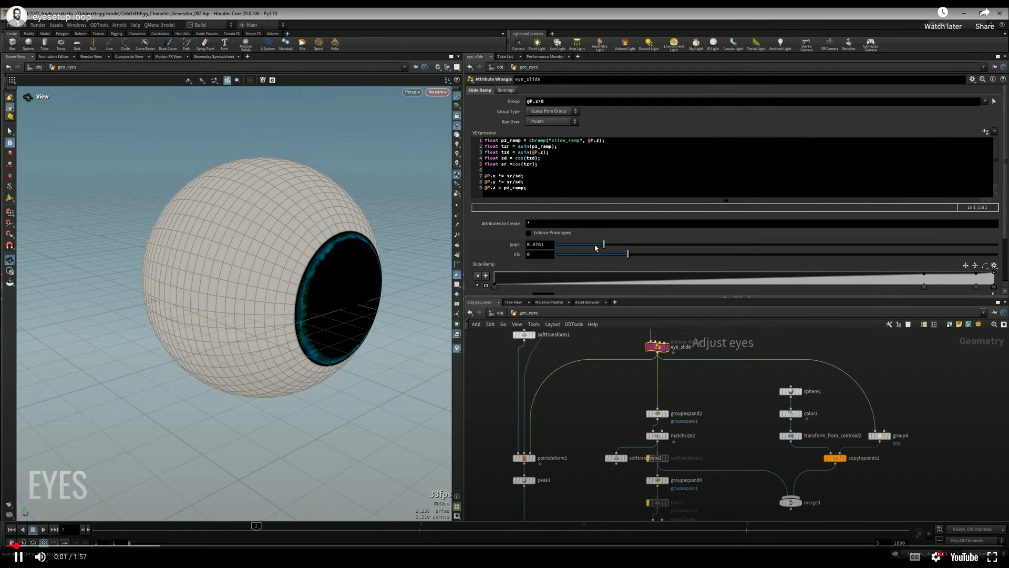
- Try different pupil and iris values on the eye_slide wrangle that shapes the eyeball, undoing the changes
{"action": "left_click_drag", "start_coordinate": [596, 248], "coordinate": [569, 248]}
{"action": "type", "text": "0.0242"}
{"action": "key", "text": "Tab"}
{"action": "key", "text": "ctrl+z"}
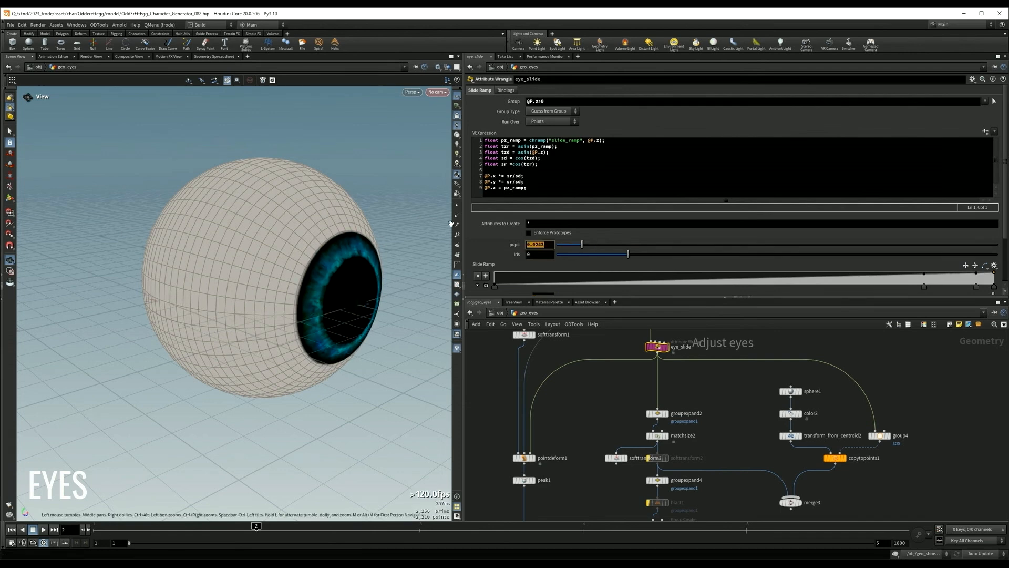
{"action": "left_click_drag", "start_coordinate": [599, 261], "coordinate": [620, 268]}
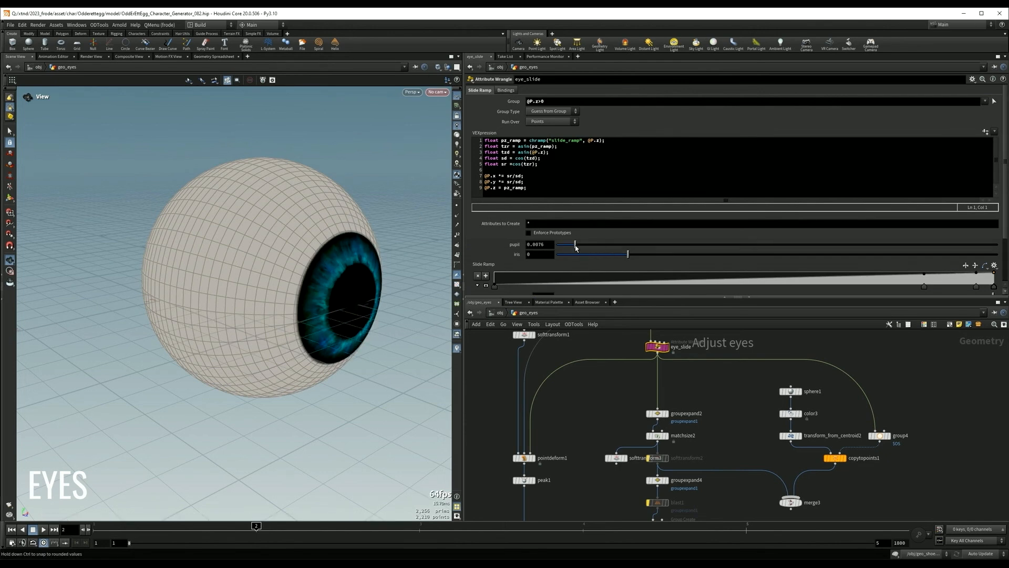
{"action": "mouse_move", "coordinate": [630, 257]}
{"action": "left_mouse_down"}
{"action": "mouse_move", "coordinate": [611, 261]}
{"action": "mouse_move", "coordinate": [878, 270]}
{"action": "mouse_move", "coordinate": [608, 266]}
{"action": "mouse_move", "coordinate": [610, 249]}
{"action": "mouse_move", "coordinate": [557, 249]}
{"action": "mouse_move", "coordinate": [785, 274]}
{"action": "mouse_move", "coordinate": [612, 262]}
{"action": "left_mouse_up"}
{"action": "key", "text": "ctrl+z"}
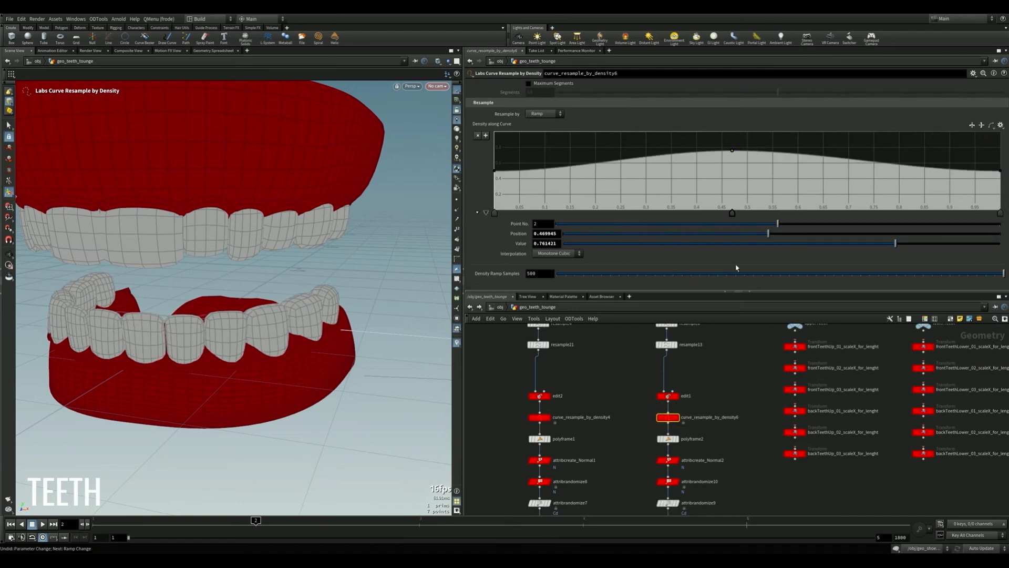
- Try a lower ramp value on curve_resample_by_density6 and handle moves on the frontTeethUp_01_scaleX_for_lenght transform, undoing the moves
{"action": "left_click_drag", "start_coordinate": [908, 243], "coordinate": [718, 243]}
{"action": "middle_click_drag", "start_coordinate": [749, 381], "coordinate": [697, 432]}
{"action": "left_click", "coordinate": [742, 398]}
{"action": "left_click_drag", "start_coordinate": [243, 301], "coordinate": [242, 302]}
{"action": "key", "text": "ctrl+z"}
{"action": "left_click_drag", "start_coordinate": [257, 321], "coordinate": [281, 317]}
{"action": "key", "text": "ctrl+z"}
- Try scaling teeth through the frontTeethUp_02_scaleX_for_lenght transform with the Scale tool, undoing each attempt
{"action": "left_click", "coordinate": [742, 419]}
{"action": "key", "text": "e"}
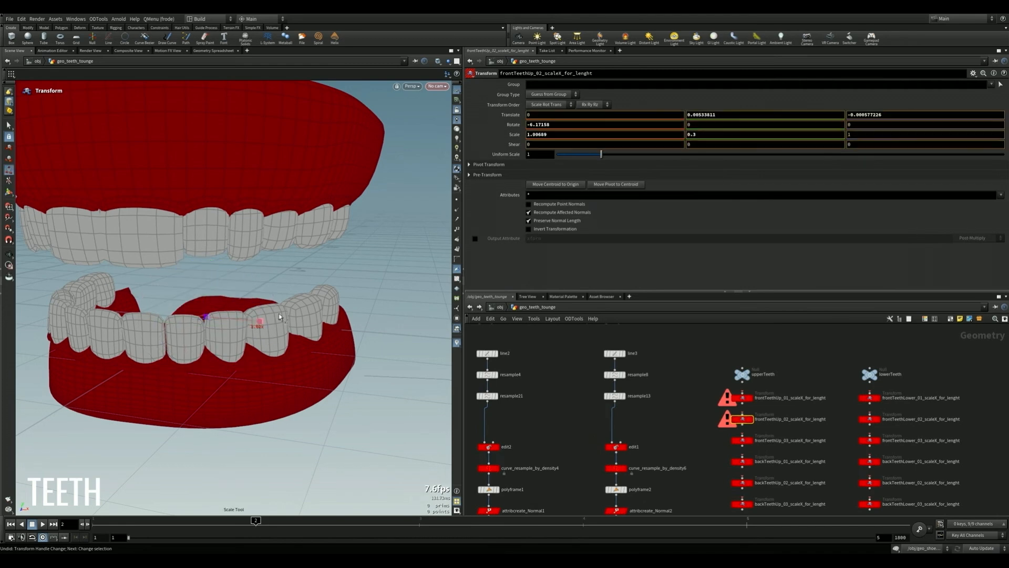
{"action": "left_click_drag", "start_coordinate": [228, 296], "coordinate": [228, 295]}
{"action": "key", "text": "ctrl+z"}
{"action": "left_click_drag", "start_coordinate": [206, 267], "coordinate": [203, 321]}
{"action": "key", "text": "ctrl+z"}
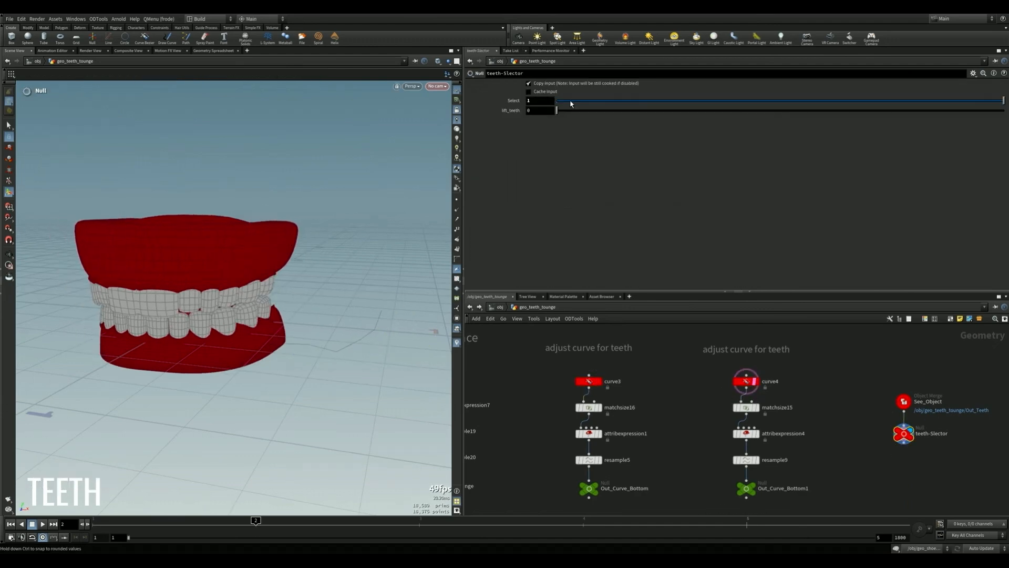
- Try other density ramp values on curve_resample_by_density4 and a value of 0.9384 on curve_resample_by_density6, undoing each change
{"action": "scroll", "coordinate": [270, 300], "scroll_direction": "up", "scroll_amount": 5}
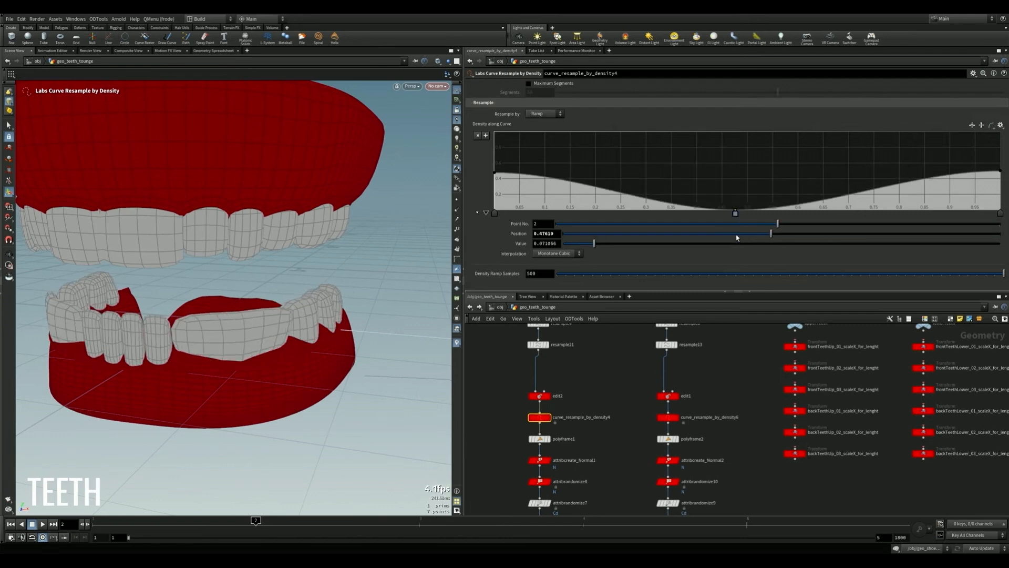
{"action": "left_click_drag", "start_coordinate": [797, 245], "coordinate": [992, 254]}
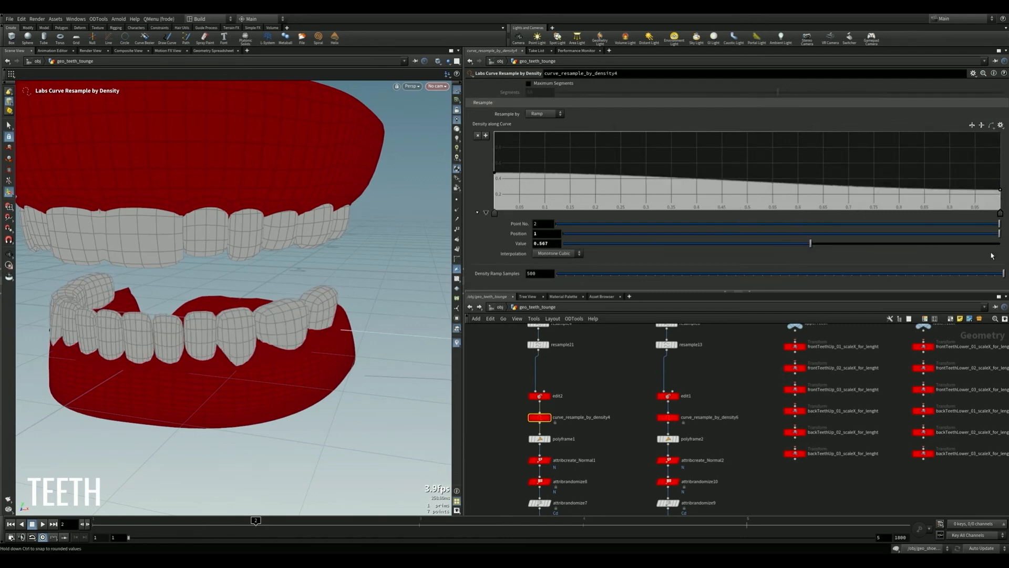
{"action": "key", "text": "ctrl+z"}
{"action": "left_click", "coordinate": [668, 417]}
{"action": "left_click_drag", "start_coordinate": [900, 246], "coordinate": [976, 243]}
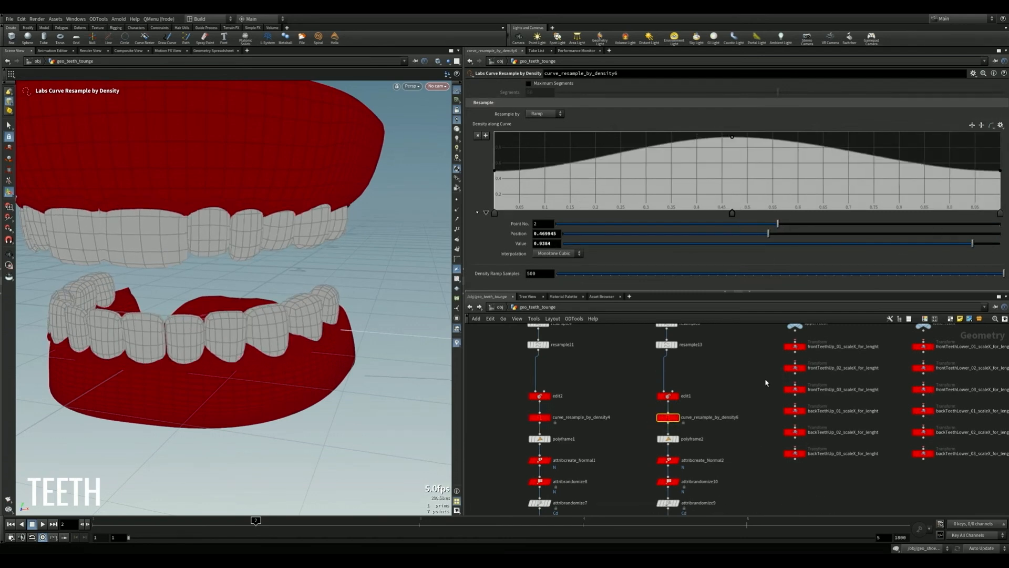
{"action": "key", "text": "ctrl+z"}
- Adjust the teeth with the handles of the frontTeethUp_01_scaleX_for_lenght transform, undoing the first handle move
{"action": "scroll", "coordinate": [746, 368], "scroll_direction": "down", "scroll_amount": 3}
{"action": "middle_click_drag", "start_coordinate": [746, 368], "coordinate": [693, 416]}
{"action": "scroll", "coordinate": [693, 415], "scroll_direction": "up", "scroll_amount": 3}
{"action": "left_click", "coordinate": [743, 400]}
{"action": "left_click_drag", "start_coordinate": [205, 266], "coordinate": [203, 157]}
{"action": "key", "text": "ctrl+z"}
{"action": "mouse_move", "coordinate": [259, 325]}
{"action": "left_mouse_down"}
{"action": "mouse_move", "coordinate": [230, 333]}
{"action": "mouse_move", "coordinate": [243, 320]}
{"action": "mouse_move", "coordinate": [220, 309]}
{"action": "mouse_move", "coordinate": [221, 321]}
{"action": "mouse_move", "coordinate": [247, 320]}
{"action": "left_mouse_up"}
{"action": "left_click", "coordinate": [247, 317]}
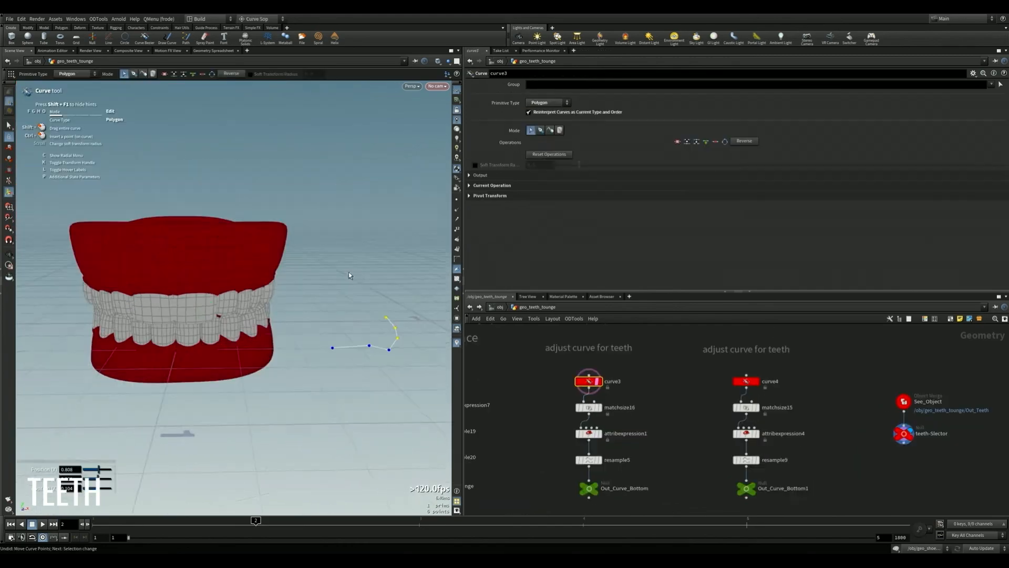
{"action": "left_click_drag", "start_coordinate": [349, 275], "coordinate": [386, 353], "text": "alt"}
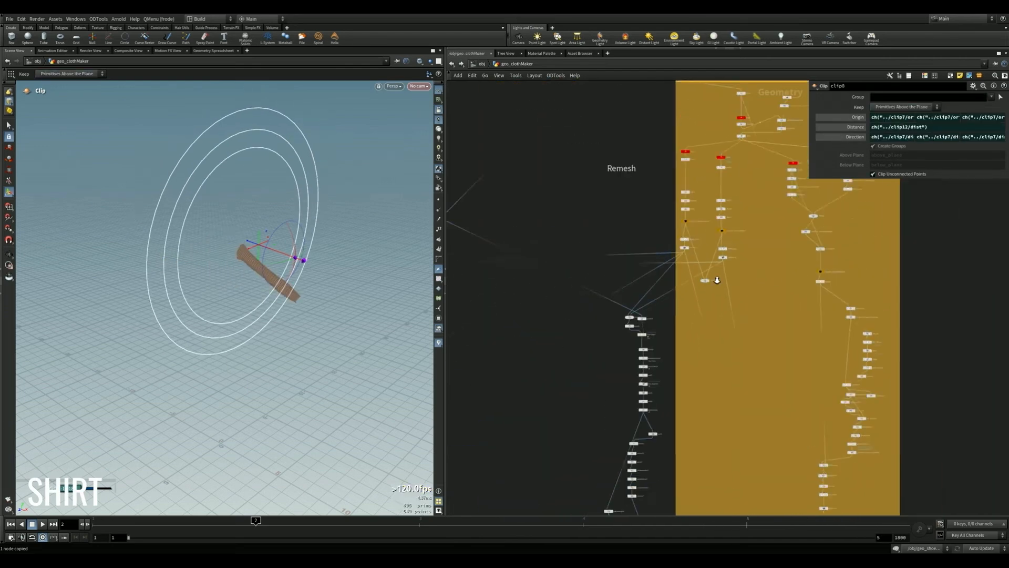
- Display merge16 in the shirt network and examine the assembled shirt mesh from several sides
{"action": "right_click_drag", "start_coordinate": [691, 355], "coordinate": [637, 167]}
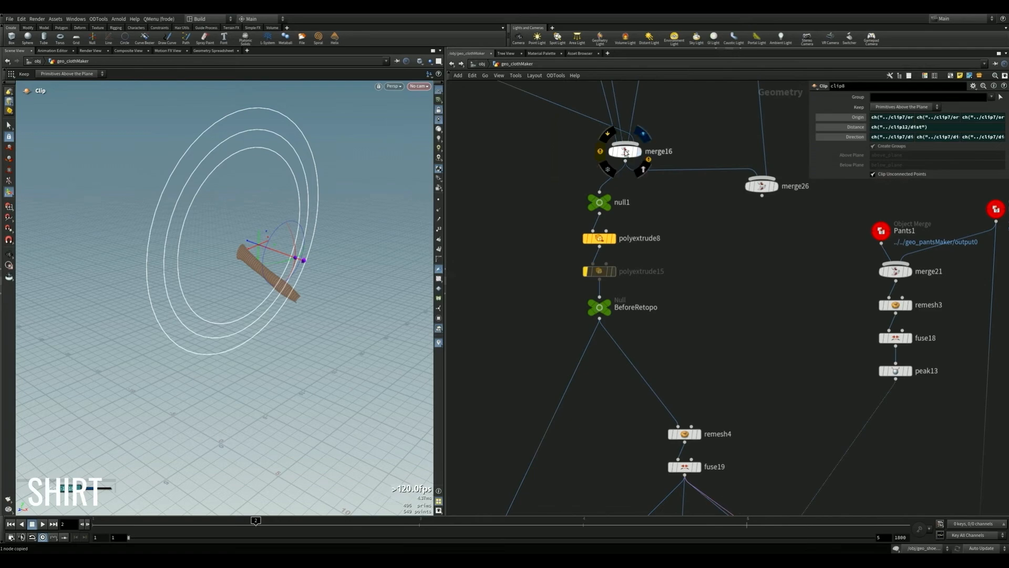
{"action": "left_click", "coordinate": [625, 152]}
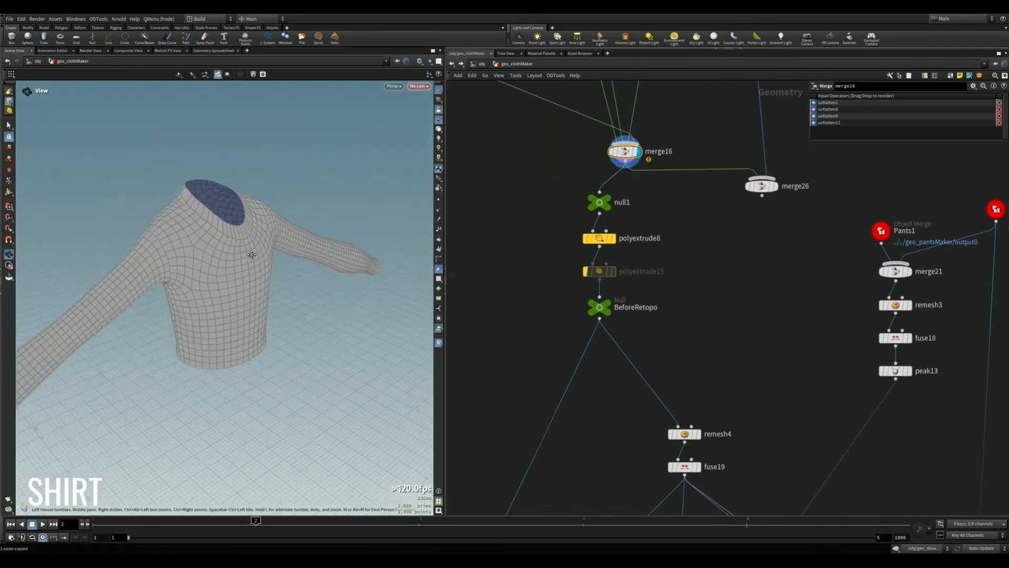
{"action": "left_click_drag", "start_coordinate": [251, 255], "coordinate": [195, 255]}
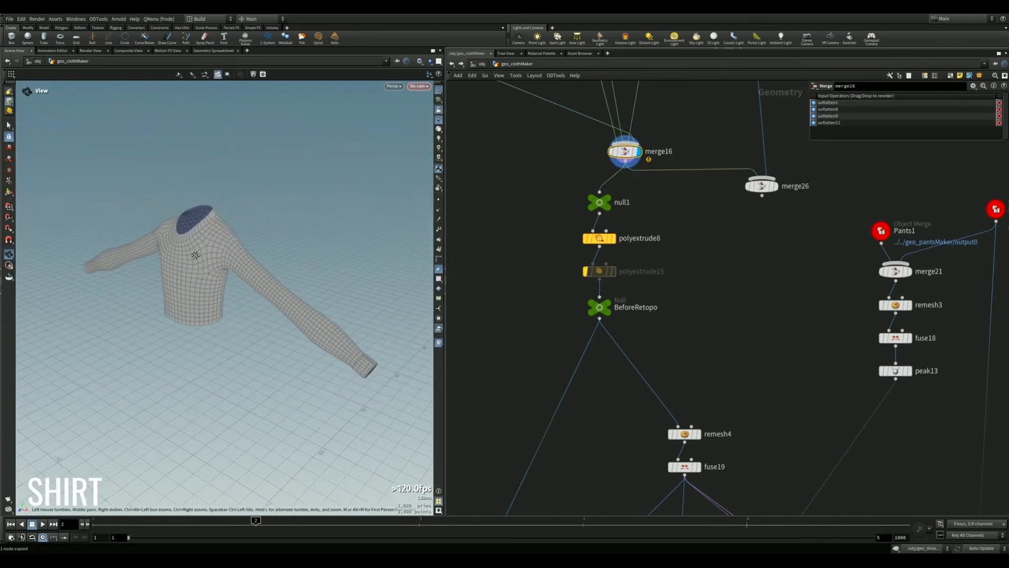
- Trace the shirt network from merge16 down to goz_export1 and display its mesh from another angle
{"action": "right_click_drag", "start_coordinate": [689, 328], "coordinate": [624, 329]}
{"action": "middle_click_drag", "start_coordinate": [675, 425], "coordinate": [631, 242]}
{"action": "right_click_drag", "start_coordinate": [648, 330], "coordinate": [636, 360]}
{"action": "middle_click_drag", "start_coordinate": [595, 468], "coordinate": [575, 322]}
{"action": "right_click_drag", "start_coordinate": [596, 353], "coordinate": [633, 361]}
{"action": "middle_click_drag", "start_coordinate": [633, 360], "coordinate": [649, 289]}
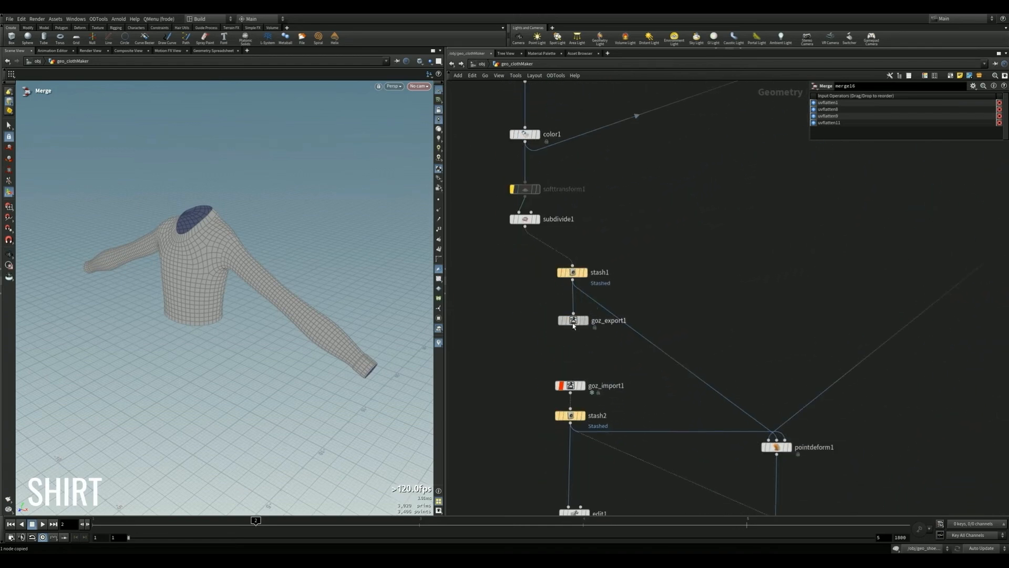
{"action": "left_click", "coordinate": [585, 320]}
{"action": "left_click_drag", "start_coordinate": [260, 229], "coordinate": [415, 318]}
- Display goz_import1 and stash2 in turn to examine the sculpted shirt from the front
{"action": "middle_click_drag", "start_coordinate": [588, 394], "coordinate": [568, 340]}
{"action": "left_click", "coordinate": [562, 333]}
{"action": "left_click_drag", "start_coordinate": [305, 245], "coordinate": [259, 225], "text": "alt"}
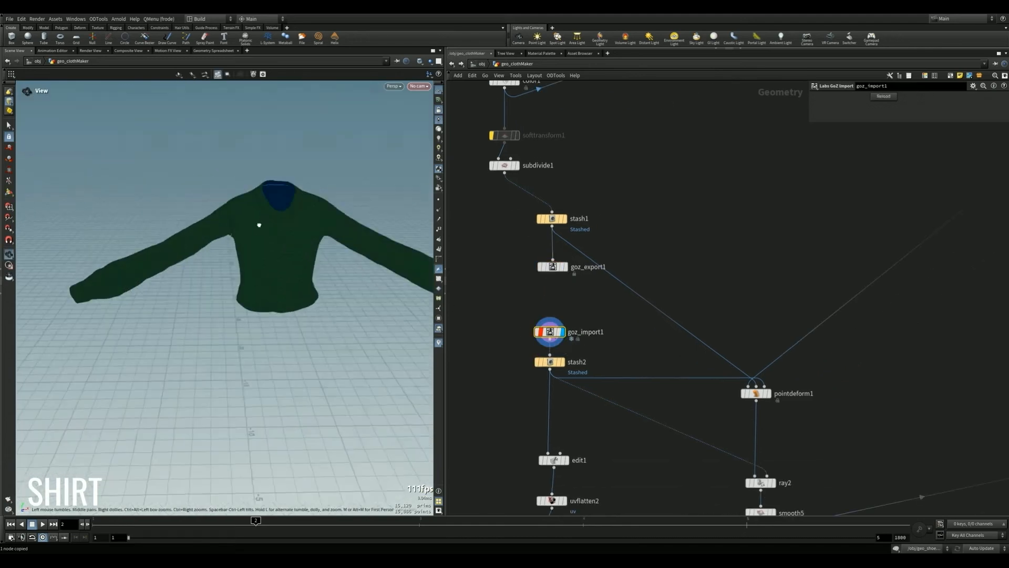
{"action": "left_click", "coordinate": [563, 365]}
- Follow the network from stash2 down to p_shirt and display it to examine the finished fuzzy shirt
{"action": "middle_click_drag", "start_coordinate": [617, 450], "coordinate": [594, 297]}
{"action": "scroll", "coordinate": [595, 298], "scroll_direction": "down", "scroll_amount": 5}
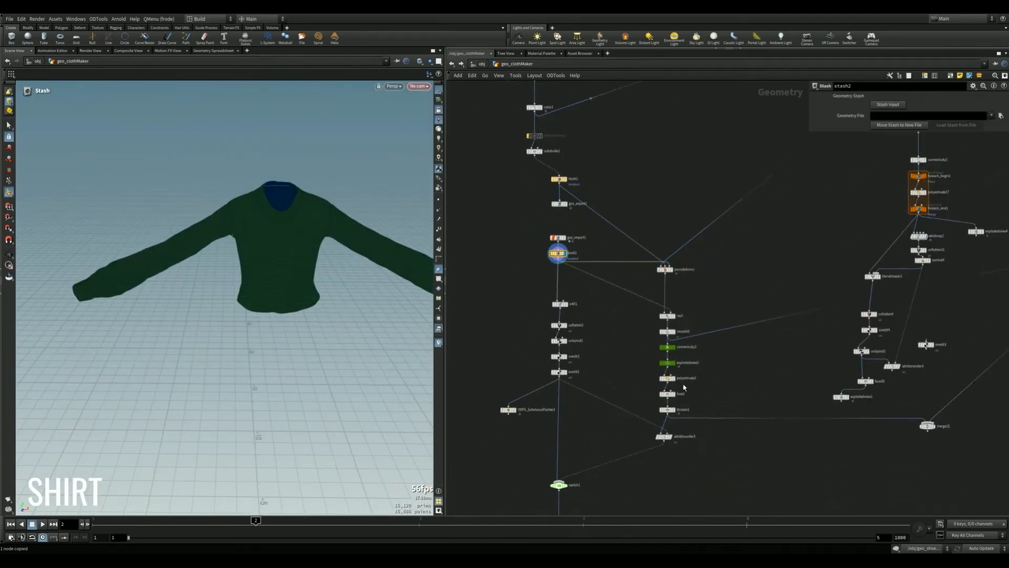
{"action": "middle_click_drag", "start_coordinate": [685, 387], "coordinate": [685, 312]}
{"action": "scroll", "coordinate": [627, 370], "scroll_direction": "up", "scroll_amount": 3}
{"action": "middle_click_drag", "start_coordinate": [597, 429], "coordinate": [642, 231]}
{"action": "scroll", "coordinate": [668, 294], "scroll_direction": "down", "scroll_amount": 2}
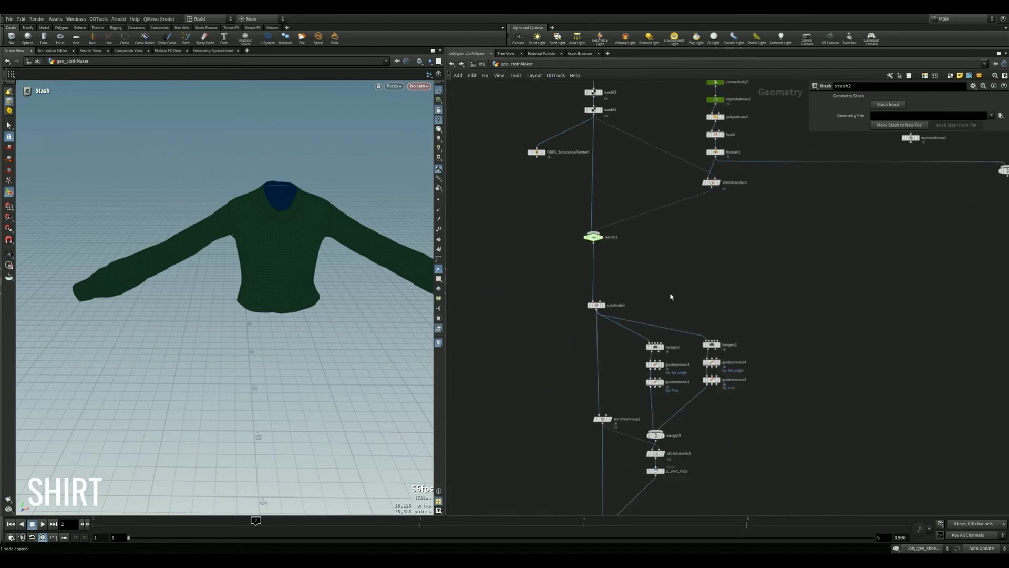
{"action": "middle_click_drag", "start_coordinate": [707, 456], "coordinate": [740, 235]}
{"action": "scroll", "coordinate": [598, 316], "scroll_direction": "up", "scroll_amount": 3}
{"action": "left_click", "coordinate": [606, 357]}
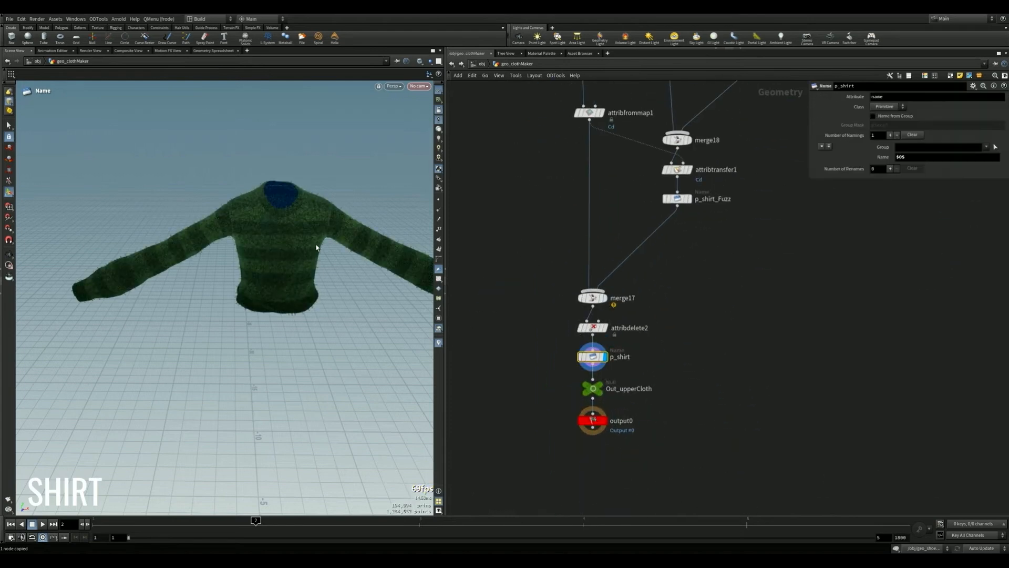
{"action": "mouse_move", "coordinate": [315, 243]}
{"action": "left_mouse_down", "text": "alt"}
{"action": "mouse_move", "coordinate": [338, 194]}
{"action": "mouse_move", "coordinate": [314, 293]}
{"action": "mouse_move", "coordinate": [422, 266]}
{"action": "mouse_move", "coordinate": [317, 240]}
{"action": "left_mouse_up", "text": "alt"}
{"action": "left_click_drag", "start_coordinate": [231, 305], "coordinate": [263, 316], "text": "alt"}
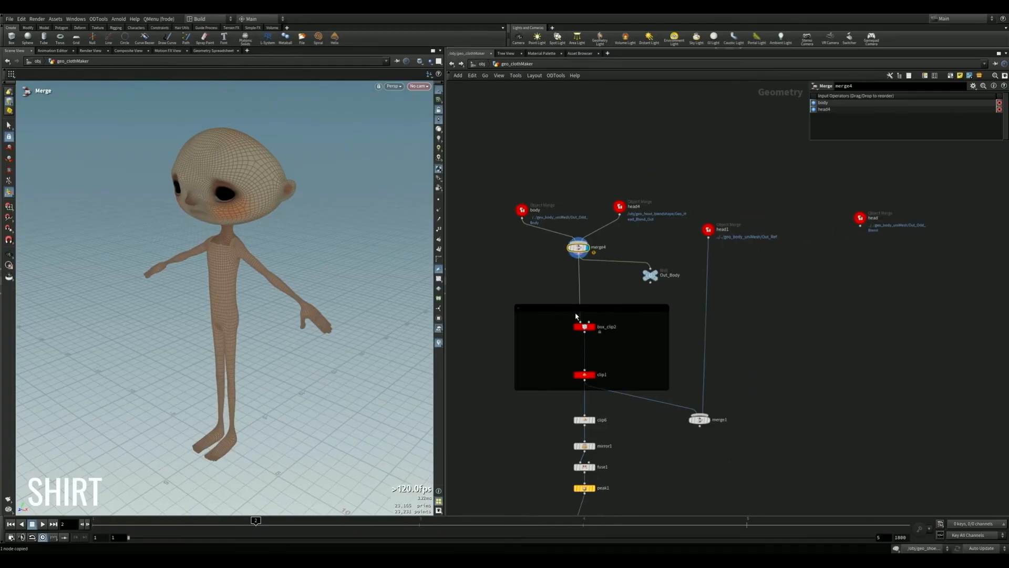
- Display box_clip2, clip1 and peak1 in turn to examine how the shirt's base is cut from the body
{"action": "left_click", "coordinate": [596, 327]}
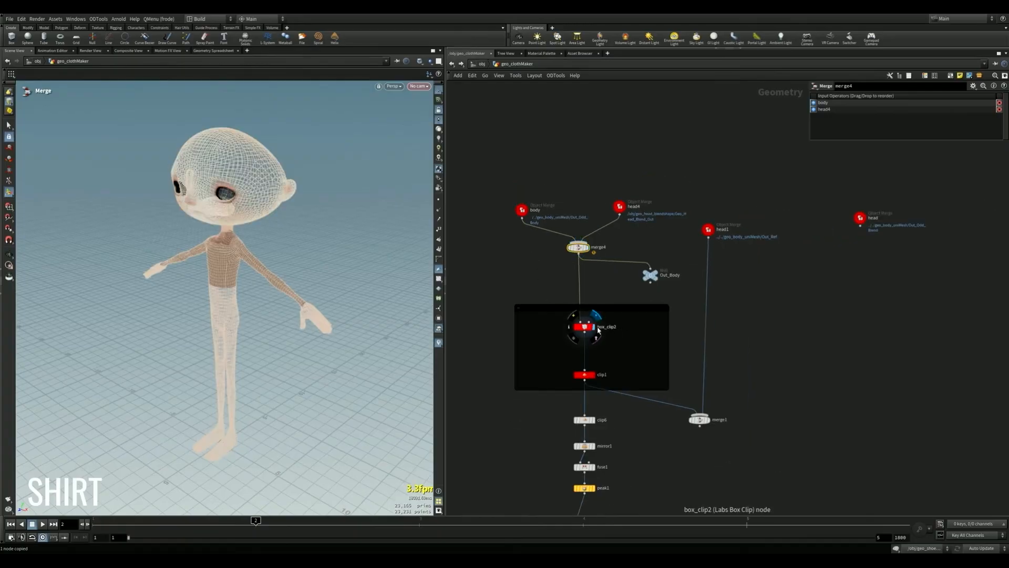
{"action": "left_click", "coordinate": [588, 374]}
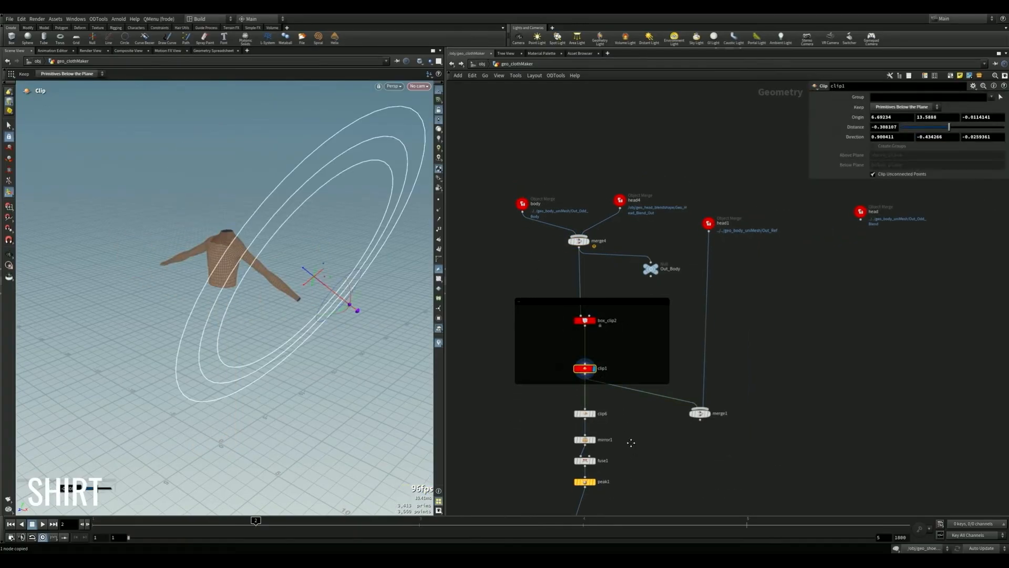
{"action": "middle_click_drag", "start_coordinate": [617, 489], "coordinate": [607, 294]}
{"action": "left_click", "coordinate": [607, 293]}
- Locate the clip nodes in the network's orange area and display clip7, clip12 and the two sleeve clips in turn
{"action": "scroll", "coordinate": [642, 342], "scroll_direction": "down", "scroll_amount": 10}
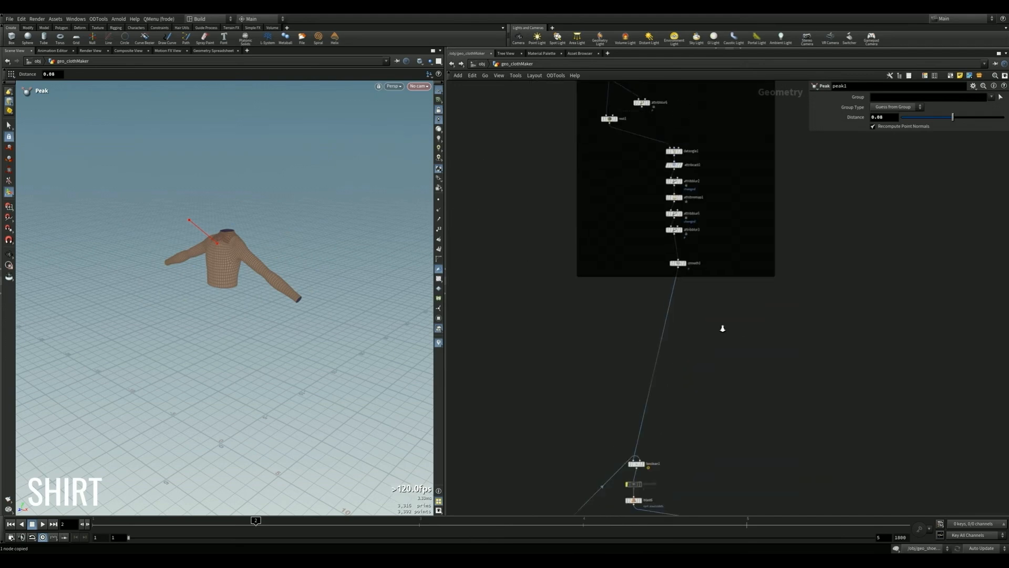
{"action": "scroll", "coordinate": [783, 271], "scroll_direction": "down", "scroll_amount": 3}
{"action": "middle_click_drag", "start_coordinate": [744, 385], "coordinate": [662, 345]}
{"action": "scroll", "coordinate": [754, 362], "scroll_direction": "up", "scroll_amount": 11}
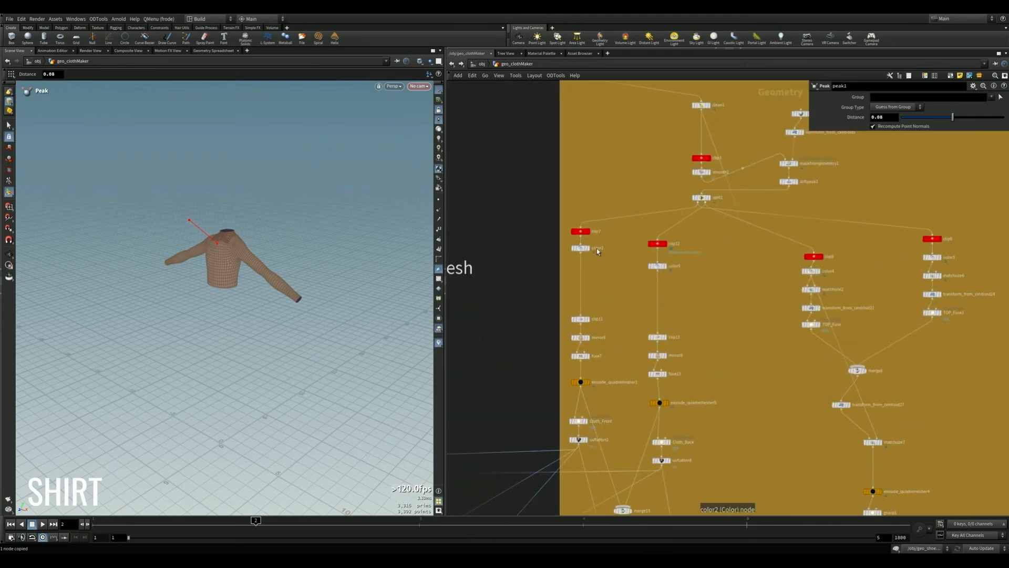
{"action": "left_click", "coordinate": [588, 232]}
{"action": "left_click", "coordinate": [665, 245]}
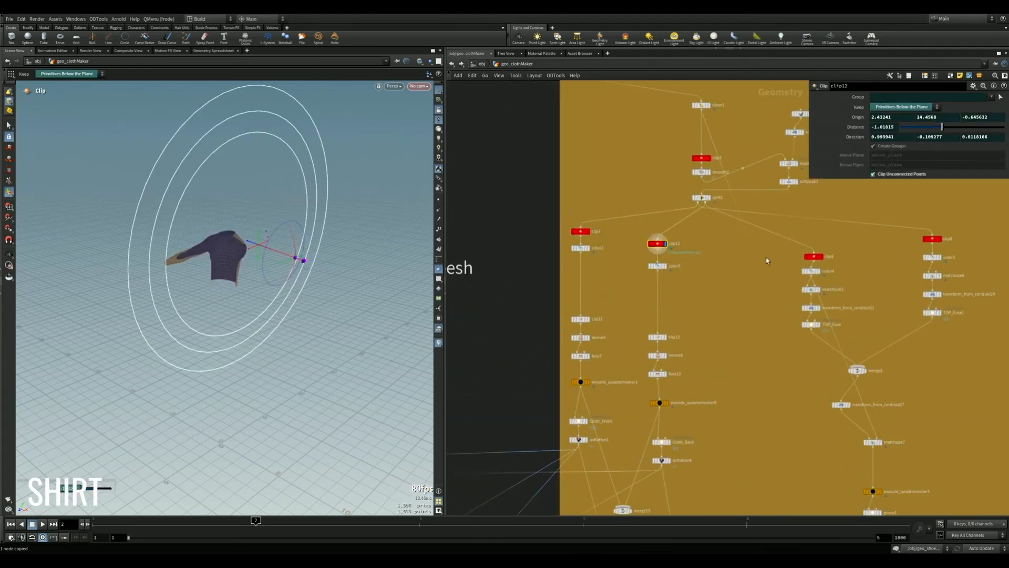
{"action": "left_click", "coordinate": [822, 257]}
{"action": "middle_click_drag", "start_coordinate": [921, 264], "coordinate": [844, 260]}
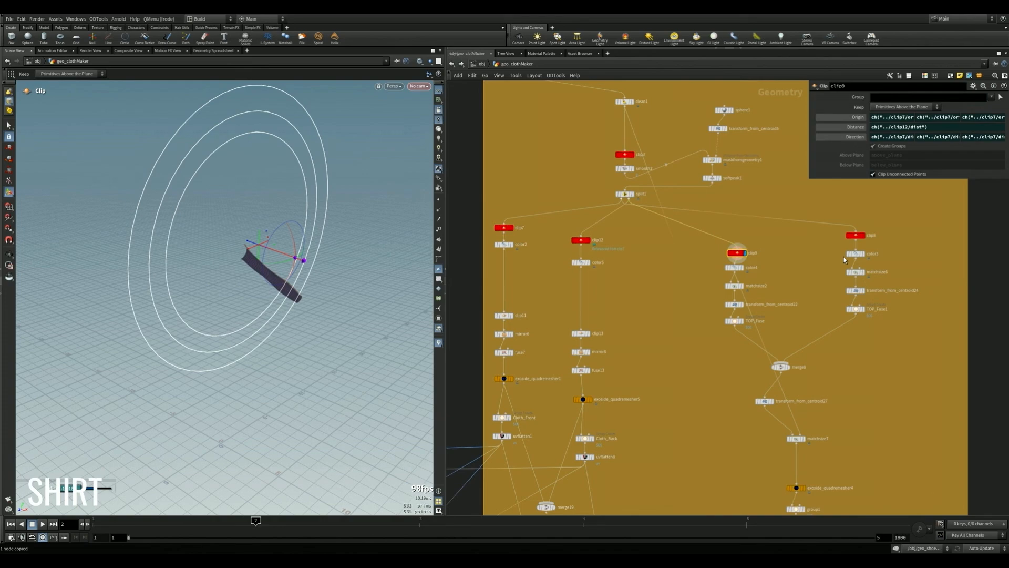
{"action": "left_click", "coordinate": [864, 237]}
- Follow the network from the sleeve clips down to merge16 and display the combined shirt pieces again
{"action": "middle_click_drag", "start_coordinate": [666, 356], "coordinate": [764, 137]}
{"action": "scroll", "coordinate": [735, 275], "scroll_direction": "down", "scroll_amount": 8}
{"action": "middle_click_drag", "start_coordinate": [745, 338], "coordinate": [649, 195]}
{"action": "scroll", "coordinate": [630, 186], "scroll_direction": "up", "scroll_amount": 6}
{"action": "left_click", "coordinate": [643, 135]}
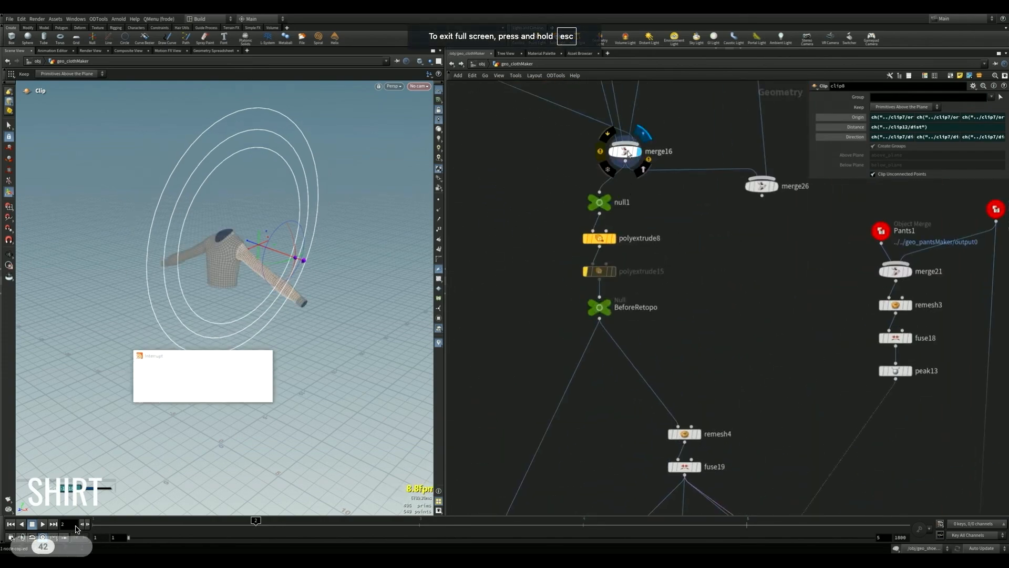
{"action": "key", "text": "h"}
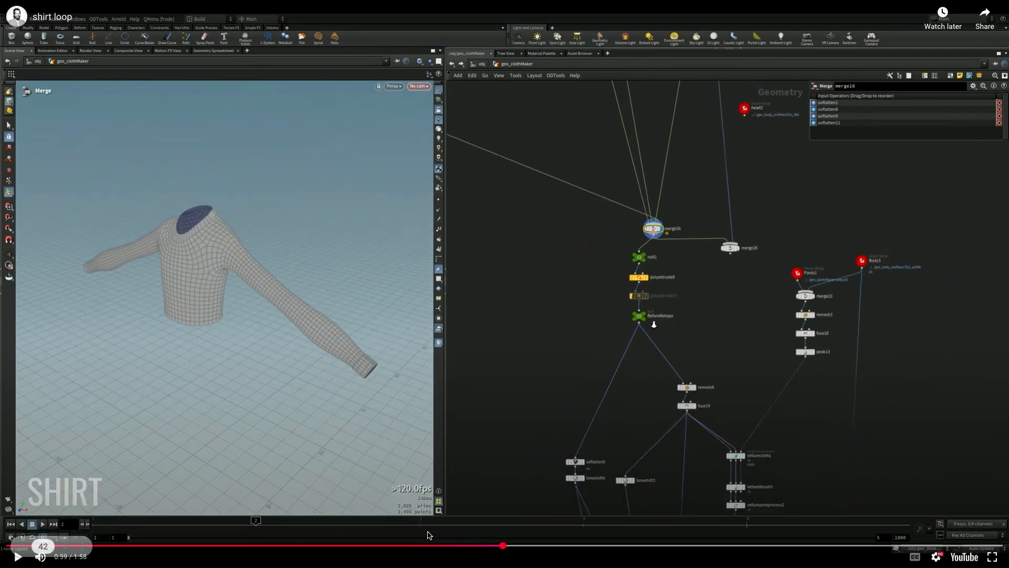
- Scrub the shirt loop video to 0:50, 1:07, 1:09 and 1:33 to review the shirt stages, and skip to the pants clip
{"action": "left_click", "coordinate": [432, 546]}
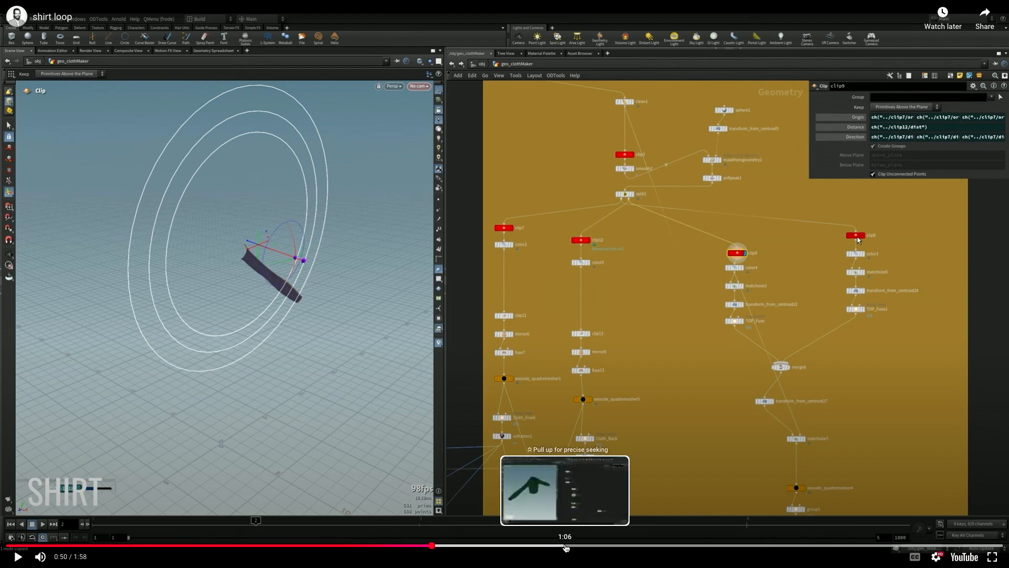
{"action": "left_click", "coordinate": [576, 547]}
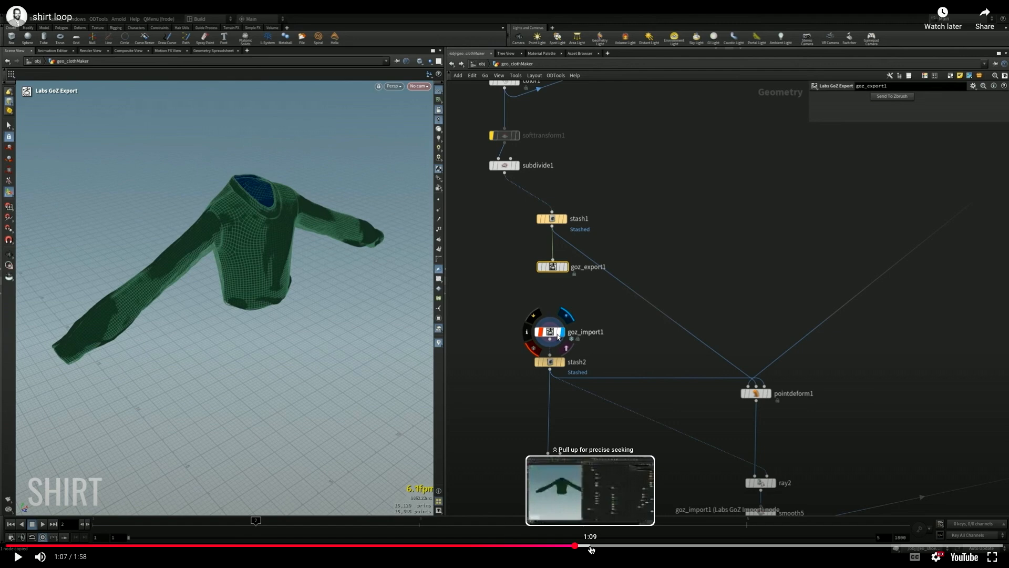
{"action": "left_click_drag", "start_coordinate": [591, 549], "coordinate": [592, 549]}
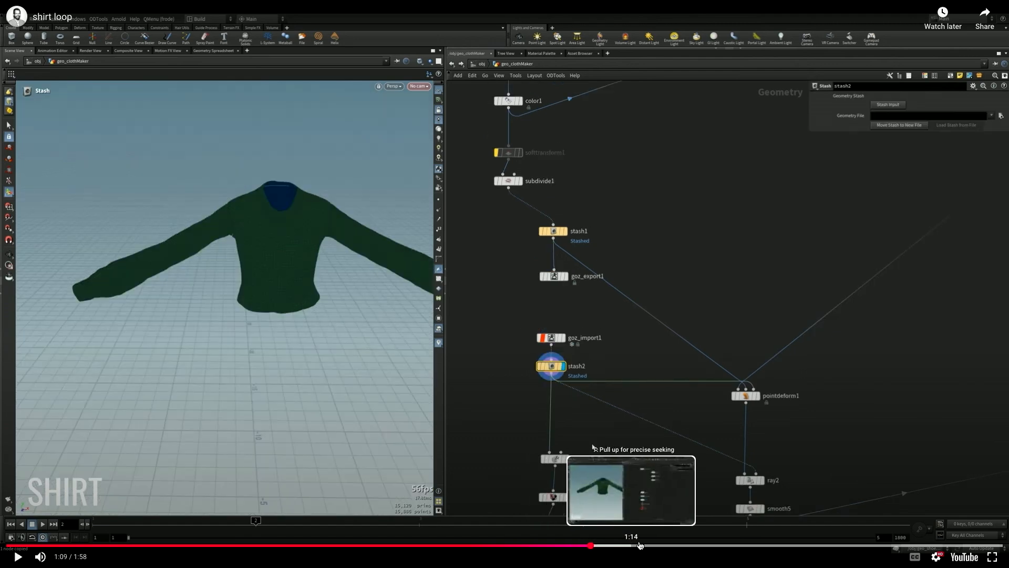
{"action": "left_click", "coordinate": [766, 546]}
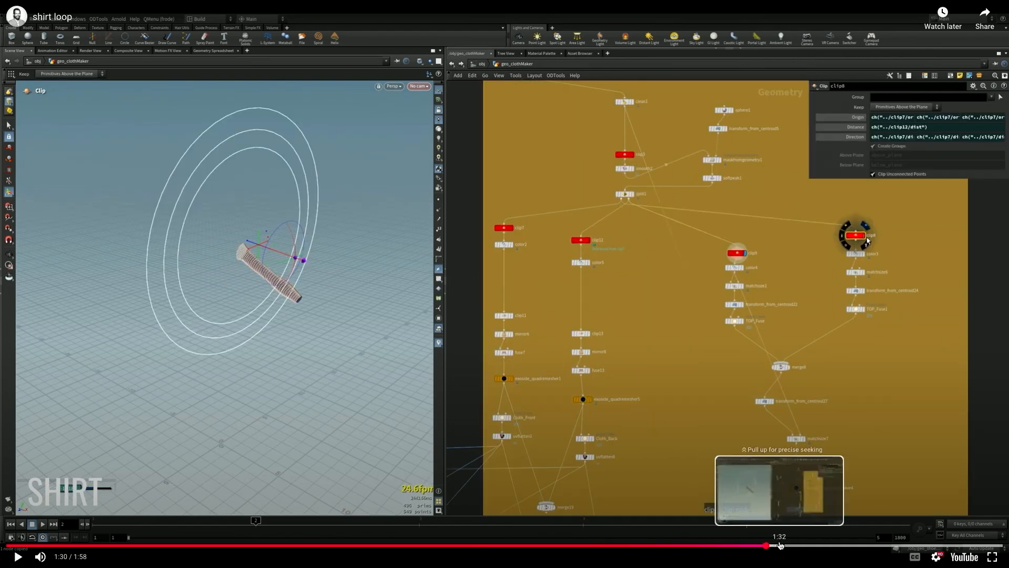
{"action": "left_click", "coordinate": [794, 546]}
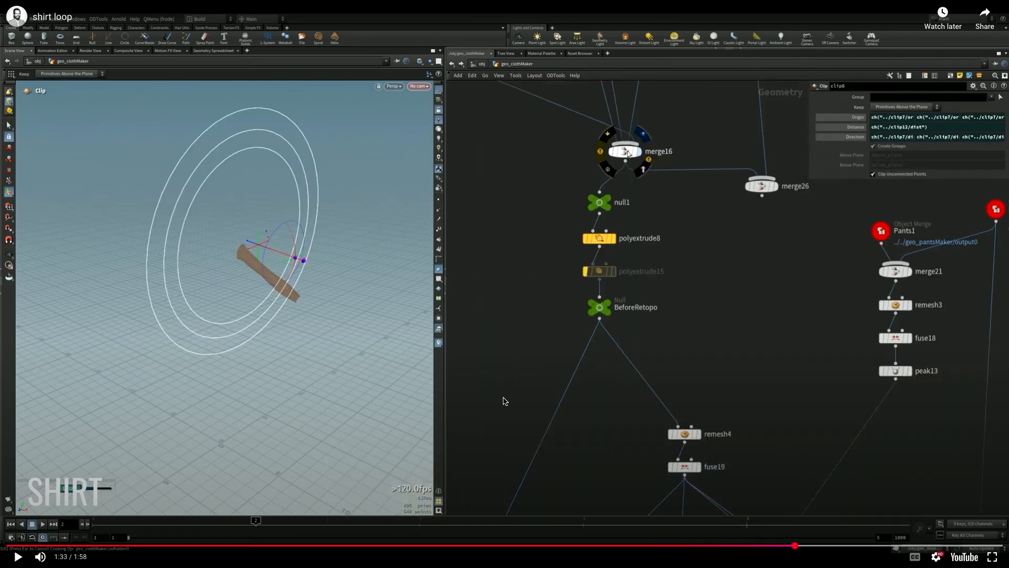
{"action": "key", "text": "shift+n"}
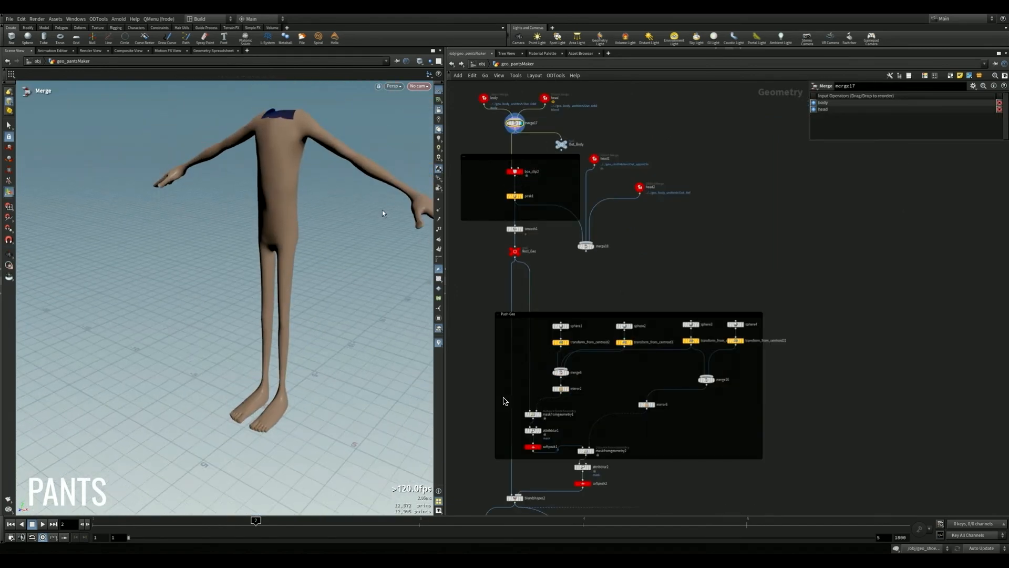
- Show the pants geometry with wireframe over shading, display box_clip2 and peak1 in turn, and follow the pants network down past the Push Geo section
{"action": "key", "text": "shift+w"}
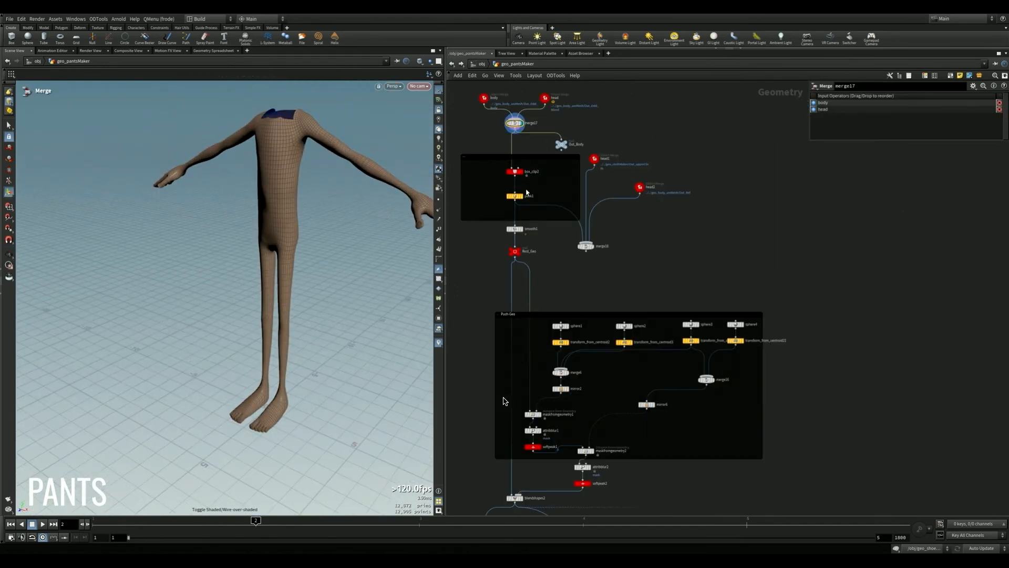
{"action": "left_click", "coordinate": [519, 172]}
{"action": "left_click", "coordinate": [522, 197]}
{"action": "scroll", "coordinate": [576, 262], "scroll_direction": "down", "scroll_amount": 5}
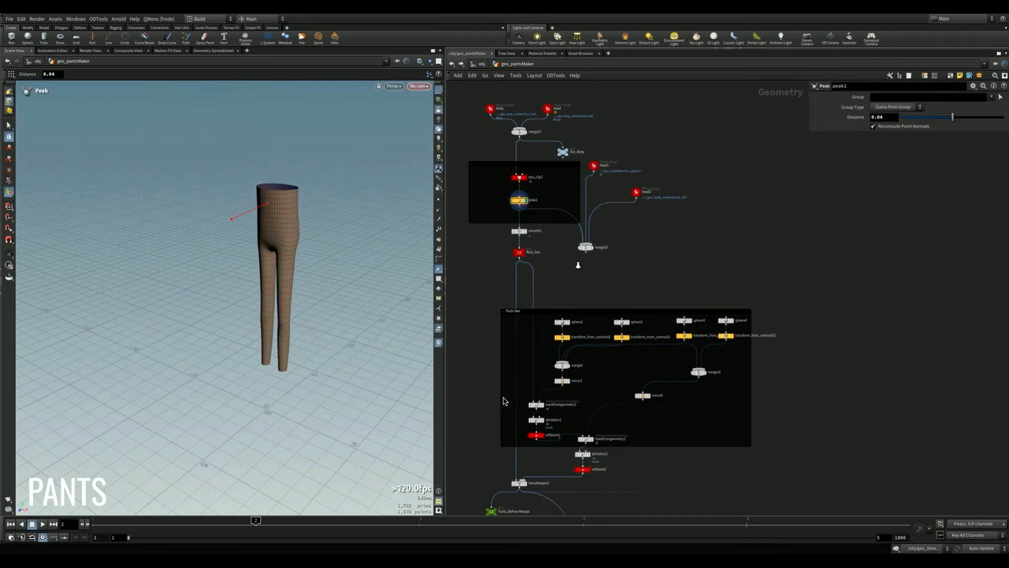
{"action": "middle_click_drag", "start_coordinate": [636, 488], "coordinate": [671, 254]}
{"action": "middle_click_drag", "start_coordinate": [656, 426], "coordinate": [628, 317]}
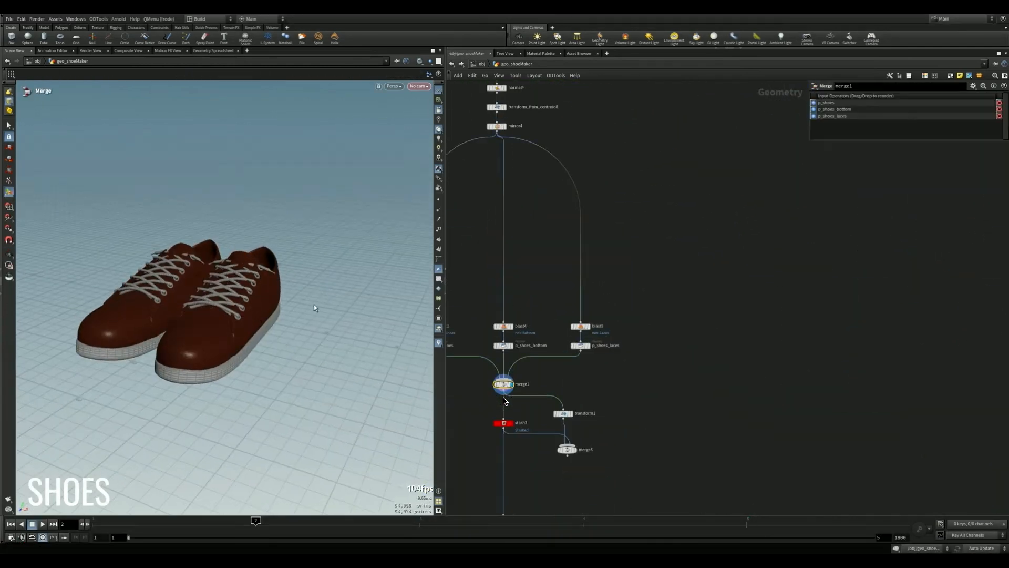
- Examine the merged shoe model from another angle together with its surrounding node network in geo_shoeMaker
{"action": "scroll", "coordinate": [315, 308], "scroll_direction": "up", "scroll_amount": 5}
{"action": "left_click_drag", "start_coordinate": [314, 308], "coordinate": [326, 263], "text": "alt"}
{"action": "scroll", "coordinate": [392, 298], "scroll_direction": "down", "scroll_amount": 7}
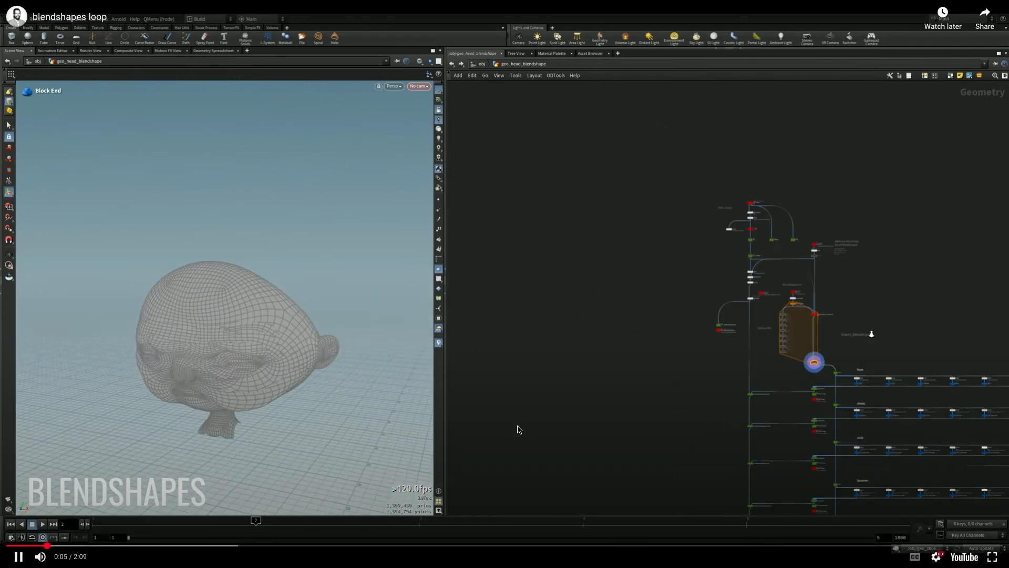
- Pause the blendshapes loop video and scrub through 0:18, 0:19, 0:22 and 0:24 to review the head's blendshape channels
{"action": "left_click", "coordinate": [17, 558]}
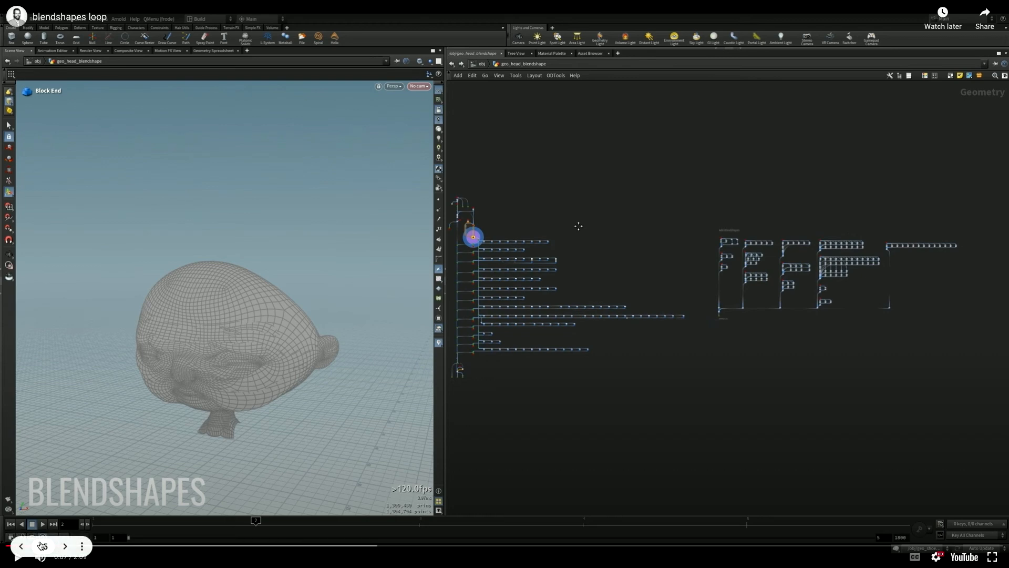
{"action": "left_click_drag", "start_coordinate": [135, 545], "coordinate": [147, 550]}
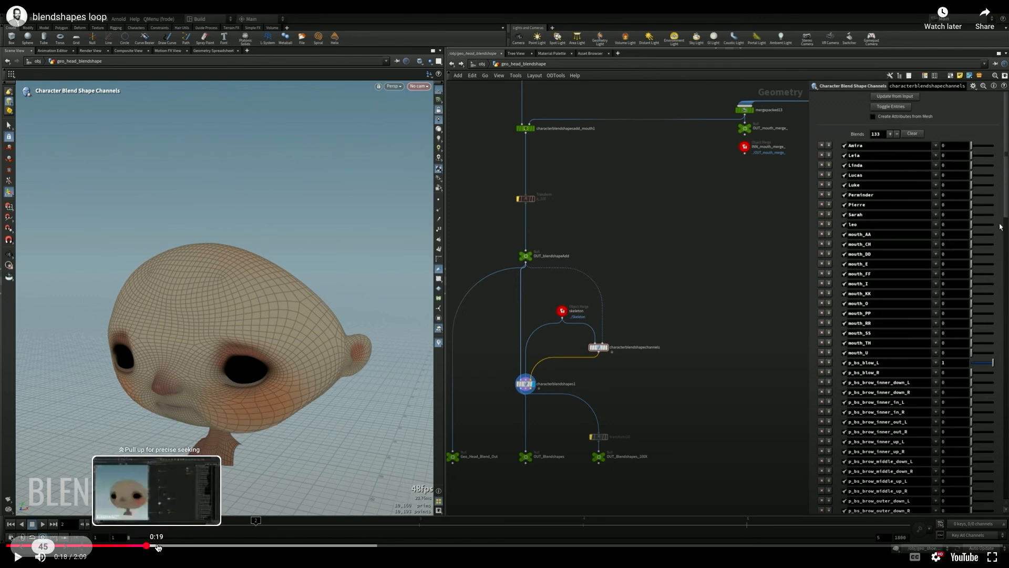
{"action": "left_click", "coordinate": [158, 548]}
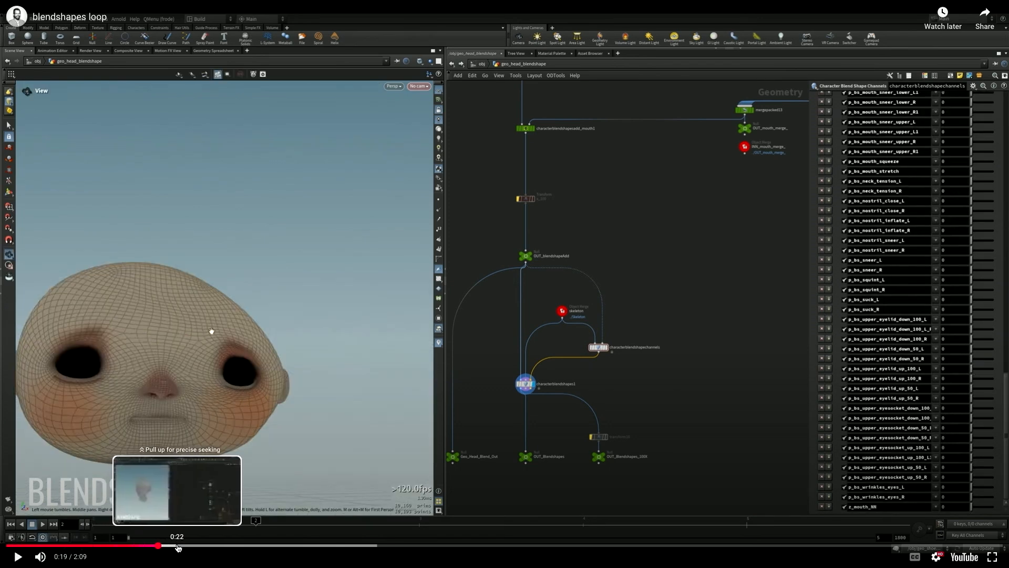
{"action": "left_click", "coordinate": [178, 547]}
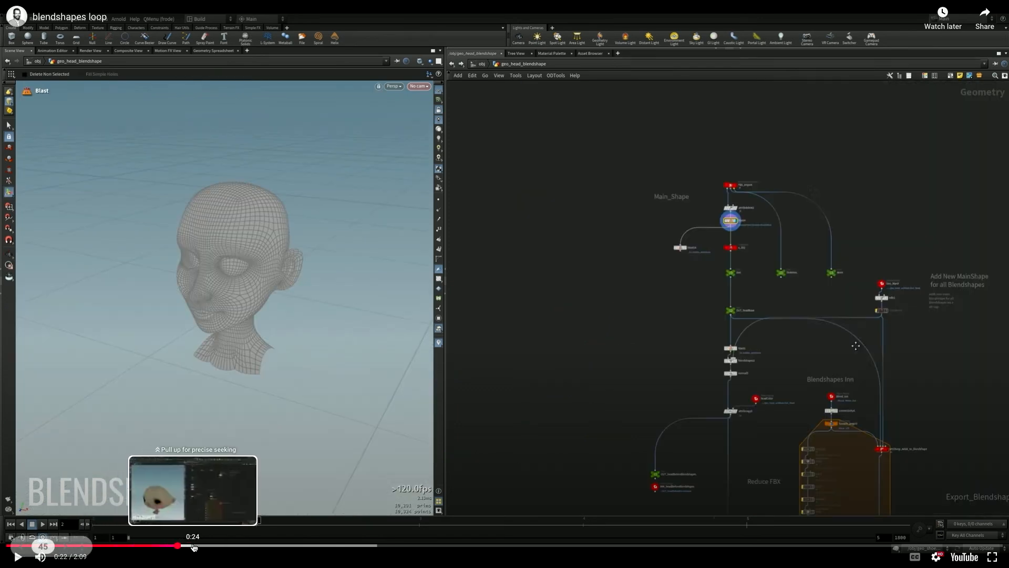
{"action": "left_click", "coordinate": [192, 548]}
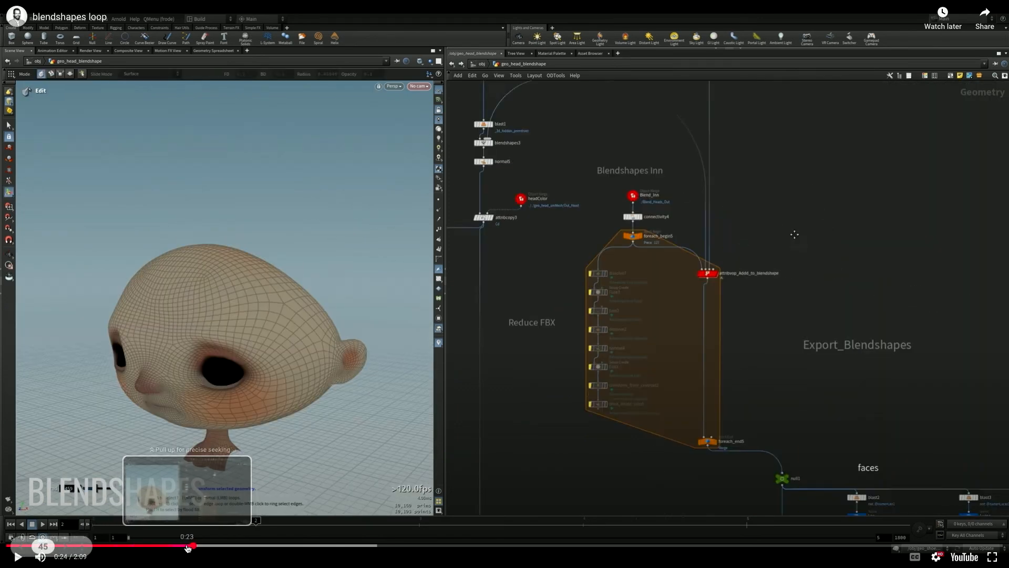
- Go back to 0:22 in the blendshapes loop, and step forward through 0:24 and 0:25 to review the Blendshapes Inn loop
{"action": "left_click", "coordinate": [179, 547]}
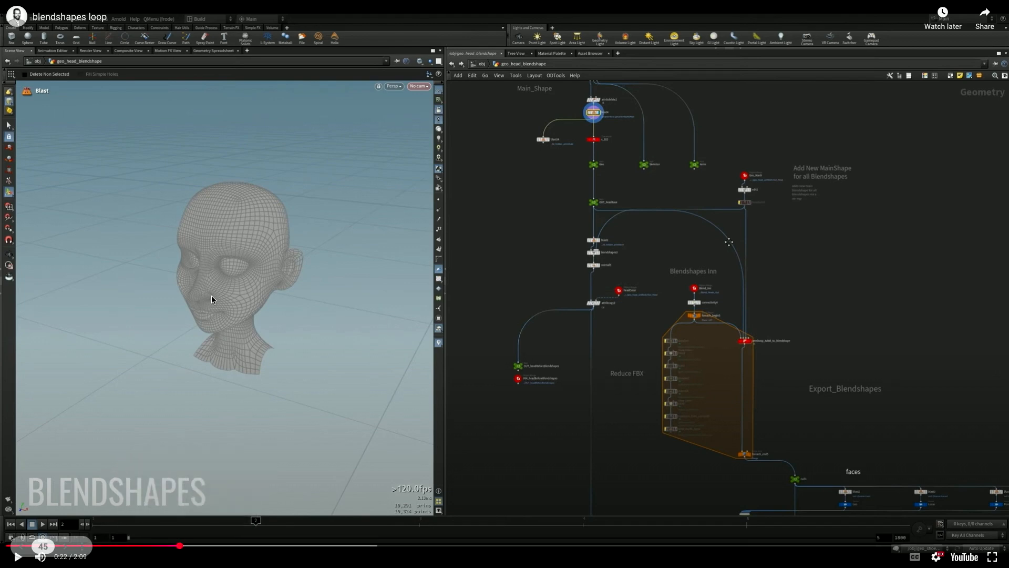
{"action": "left_click", "coordinate": [193, 548]}
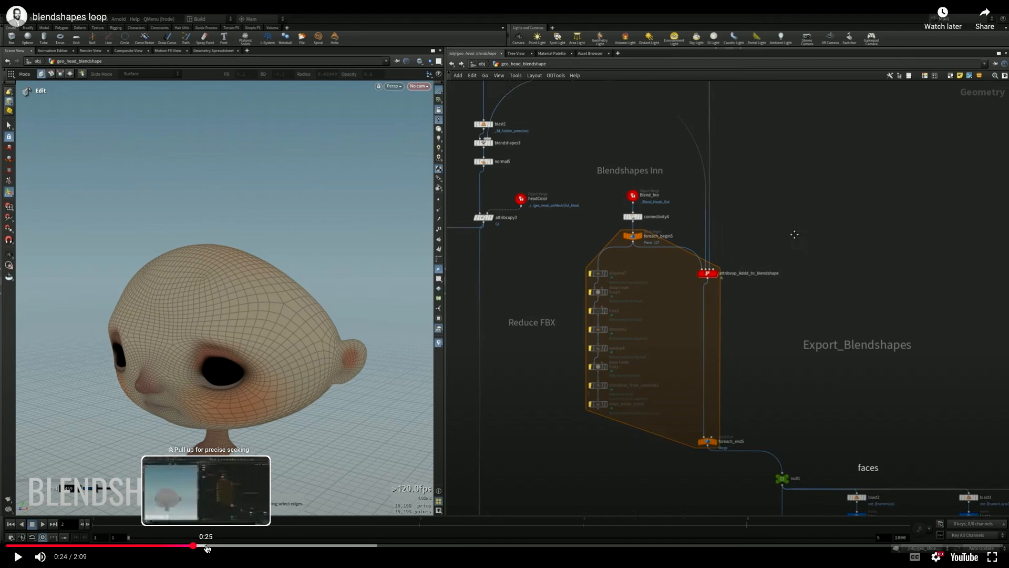
{"action": "left_click", "coordinate": [208, 548]}
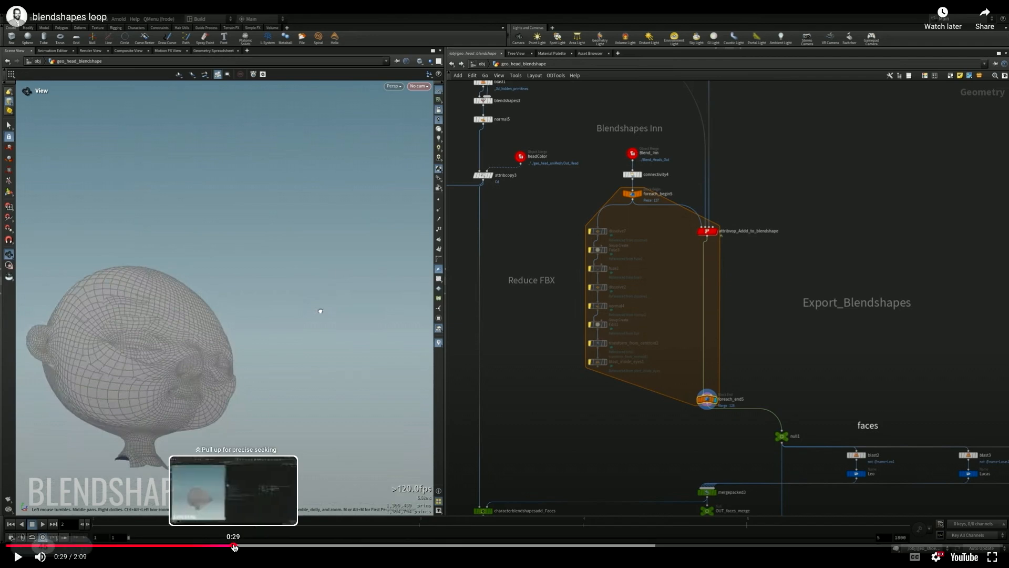
{"action": "left_click", "coordinate": [249, 547]}
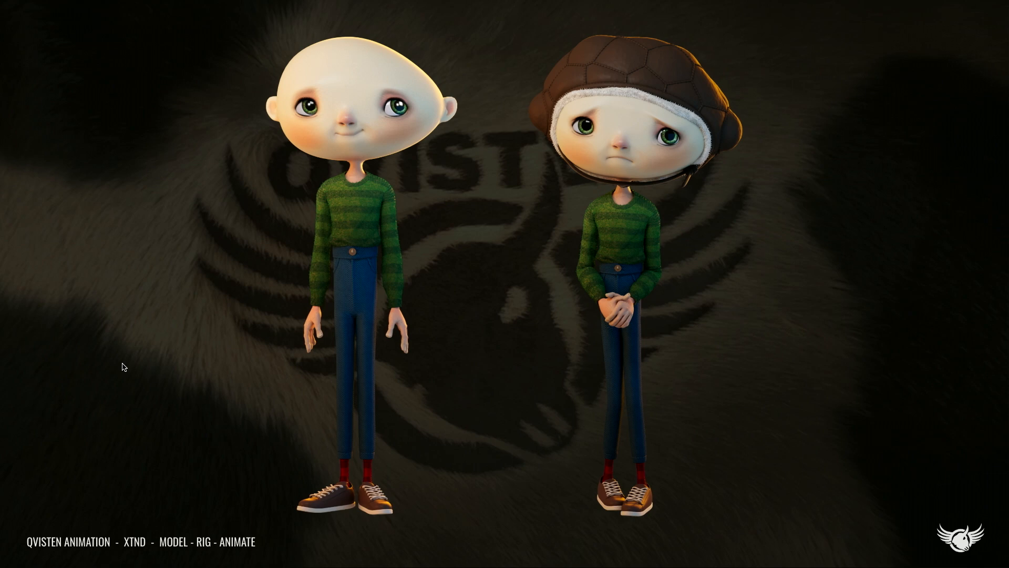
- Advance the presentation from the two-character slide and play the COPS and Sculpt 1 clips
{"action": "key", "text": "Right"}
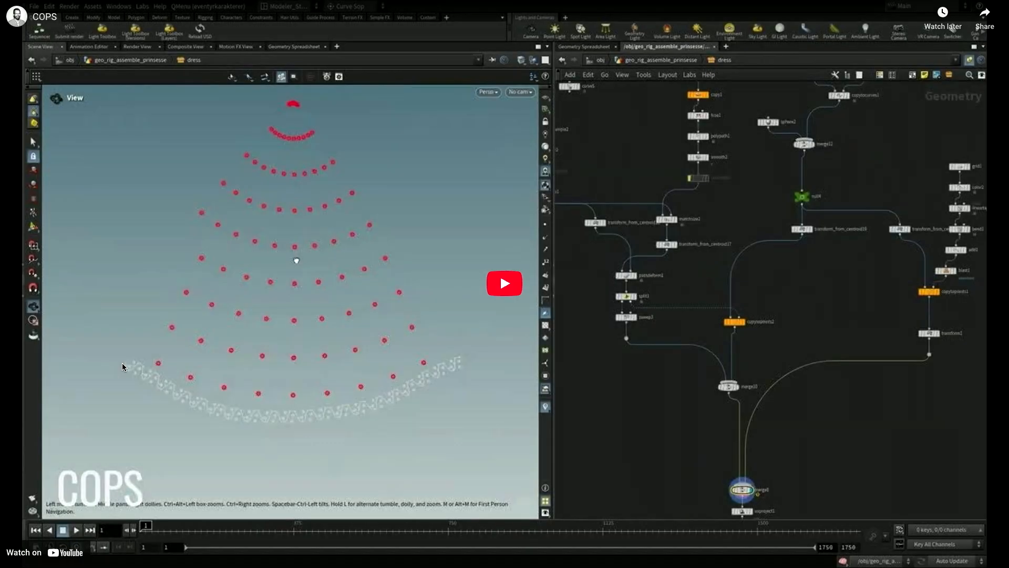
{"action": "left_click", "coordinate": [440, 361]}
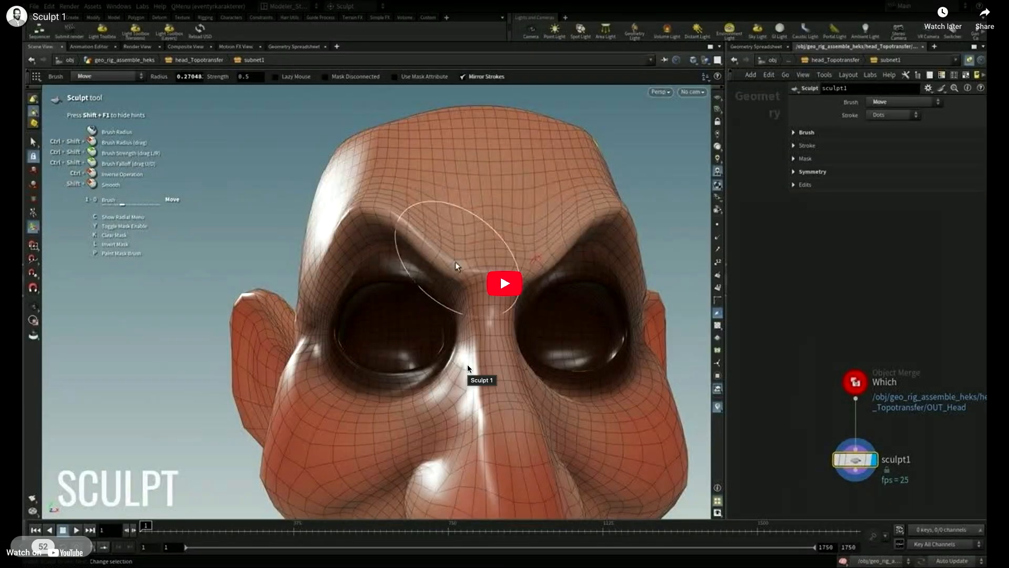
{"action": "left_click", "coordinate": [467, 364]}
{"action": "left_click", "coordinate": [228, 429]}
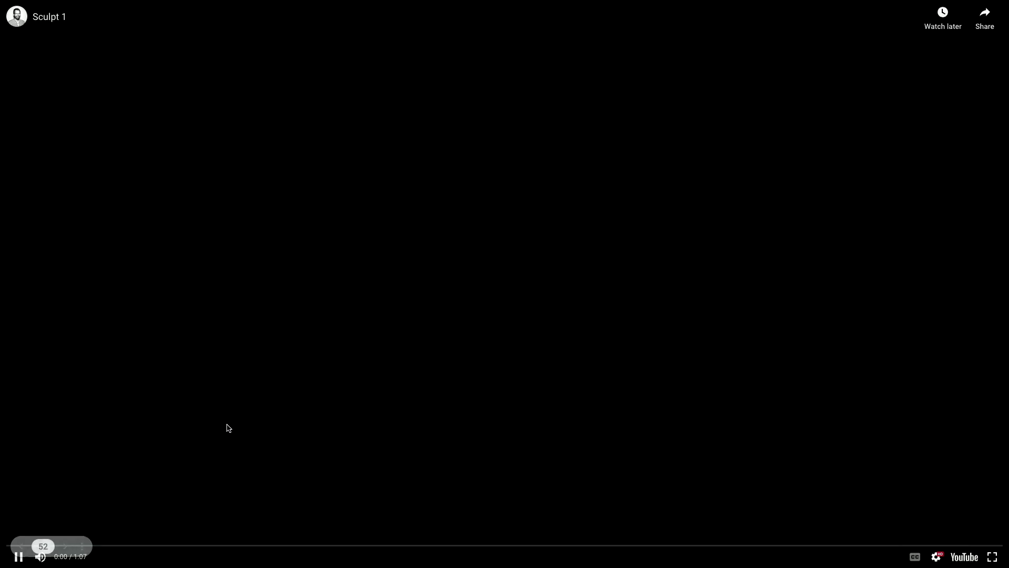
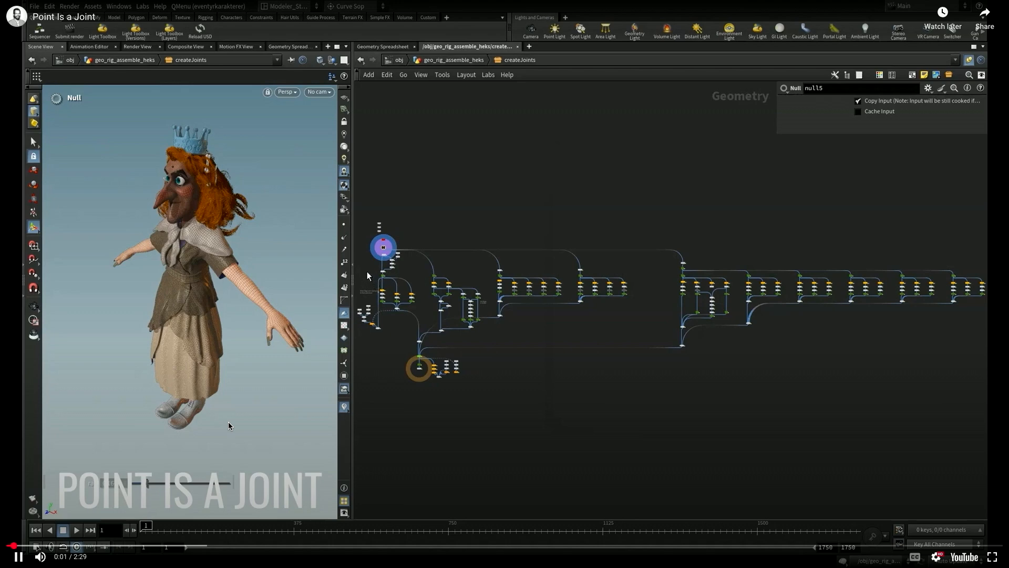
- Display the blast16 head geometry in the createJoints network and frame the head in the viewport
{"action": "scroll", "coordinate": [372, 284], "scroll_direction": "up", "scroll_amount": 5}
{"action": "scroll", "coordinate": [417, 261], "scroll_direction": "up", "scroll_amount": 8}
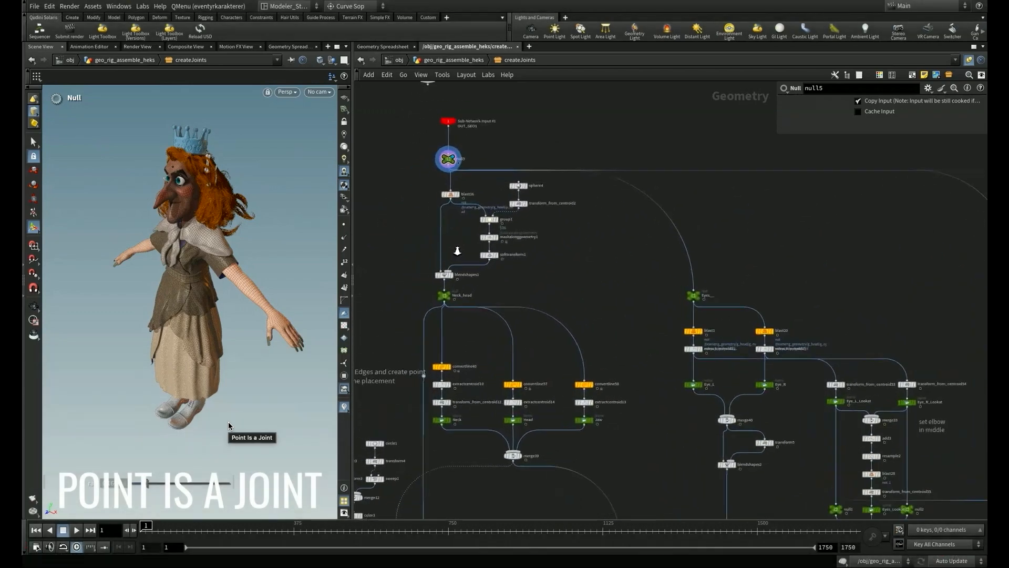
{"action": "scroll", "coordinate": [459, 228], "scroll_direction": "down", "scroll_amount": 2}
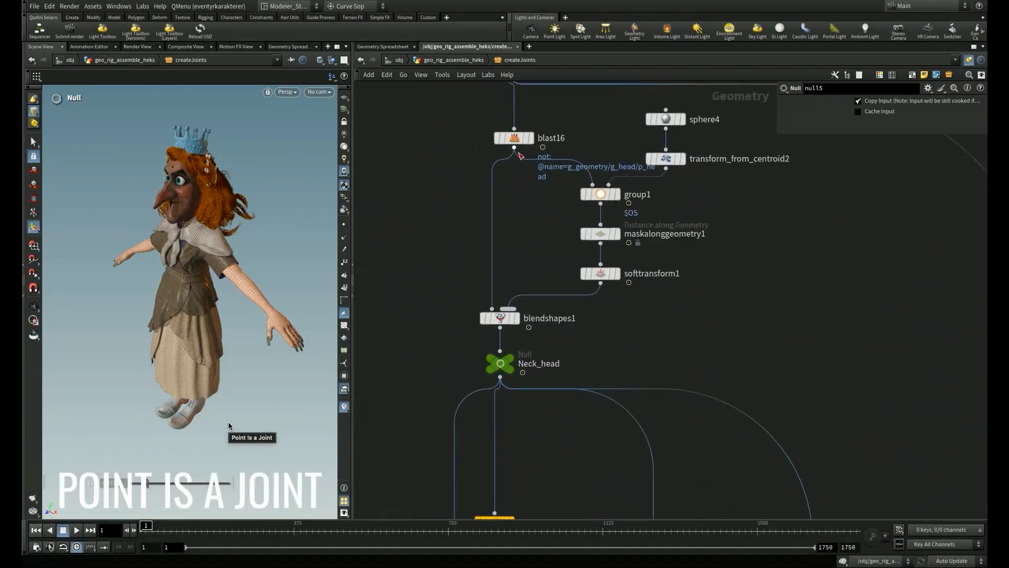
{"action": "left_click", "coordinate": [515, 141]}
{"action": "left_click", "coordinate": [532, 141]}
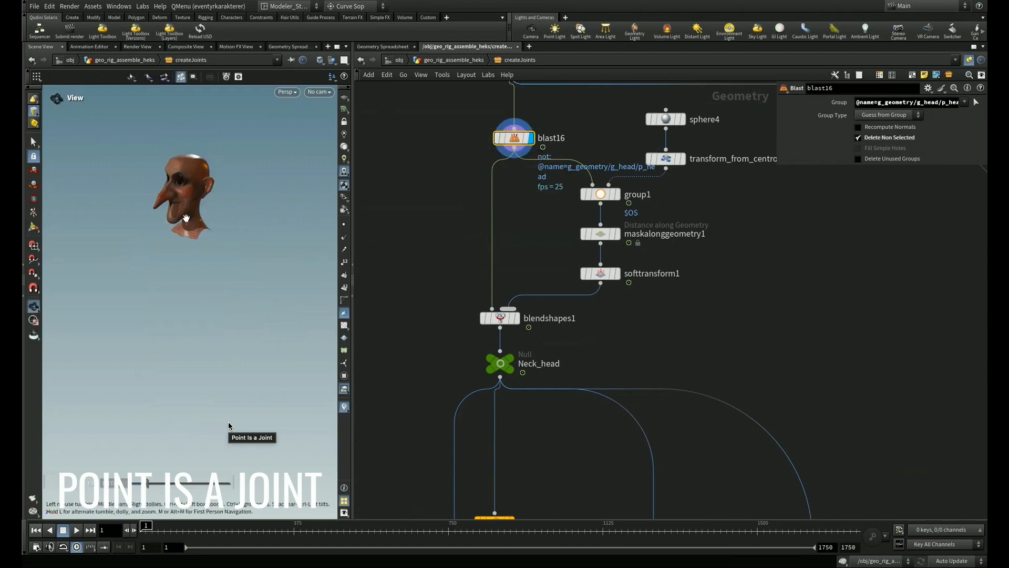
{"action": "key", "text": "space+g"}
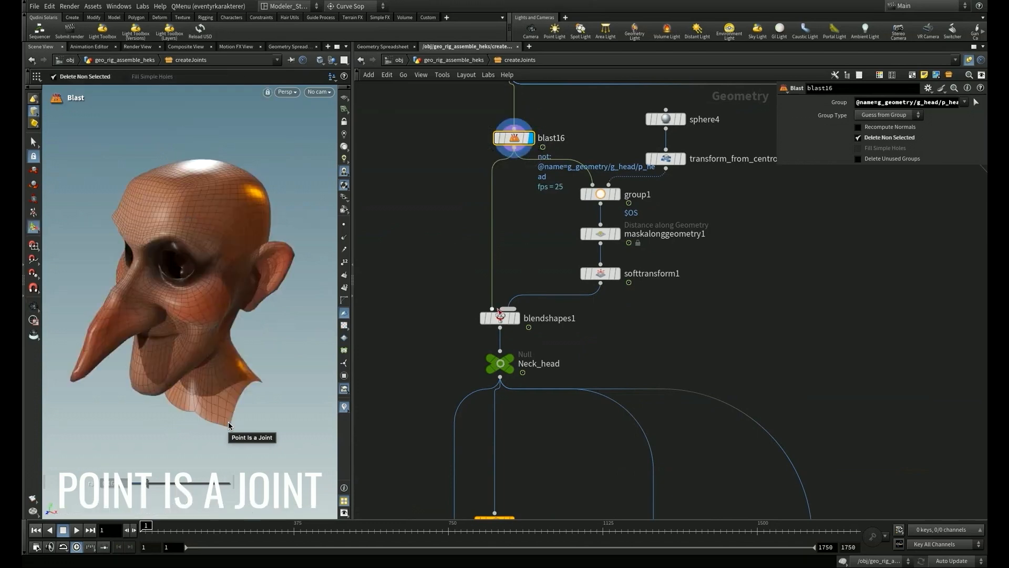
{"action": "scroll", "coordinate": [606, 365], "scroll_direction": "down", "scroll_amount": 2}
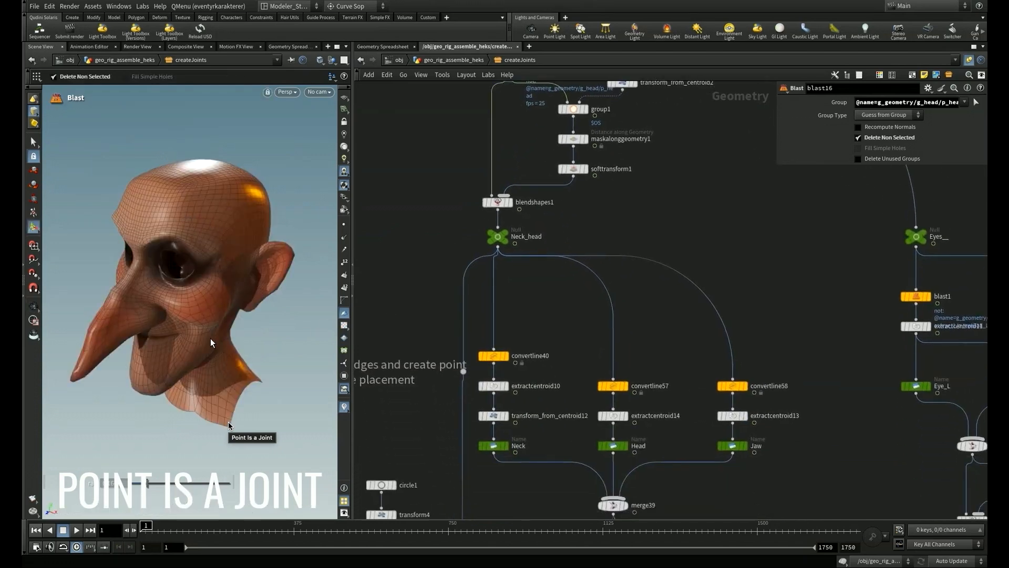
{"action": "left_click_drag", "start_coordinate": [209, 328], "coordinate": [200, 316], "text": "alt"}
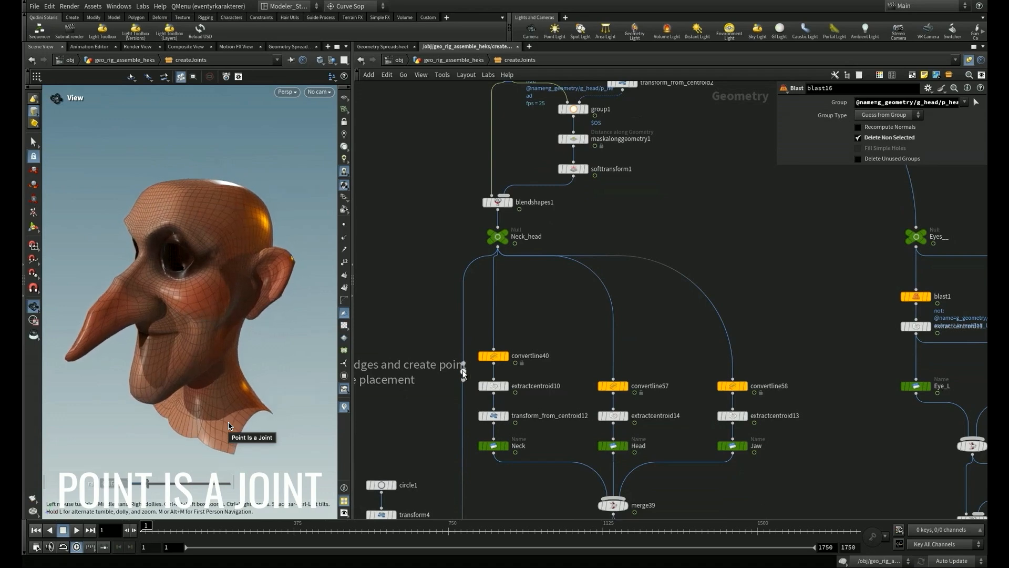
- Display the neck joint chain node by node, from convertline40 through extractcentroid10 to the Neck name node
{"action": "left_click", "coordinate": [495, 357]}
{"action": "left_click_drag", "start_coordinate": [107, 393], "coordinate": [234, 388], "text": "alt"}
{"action": "left_click", "coordinate": [506, 386]}
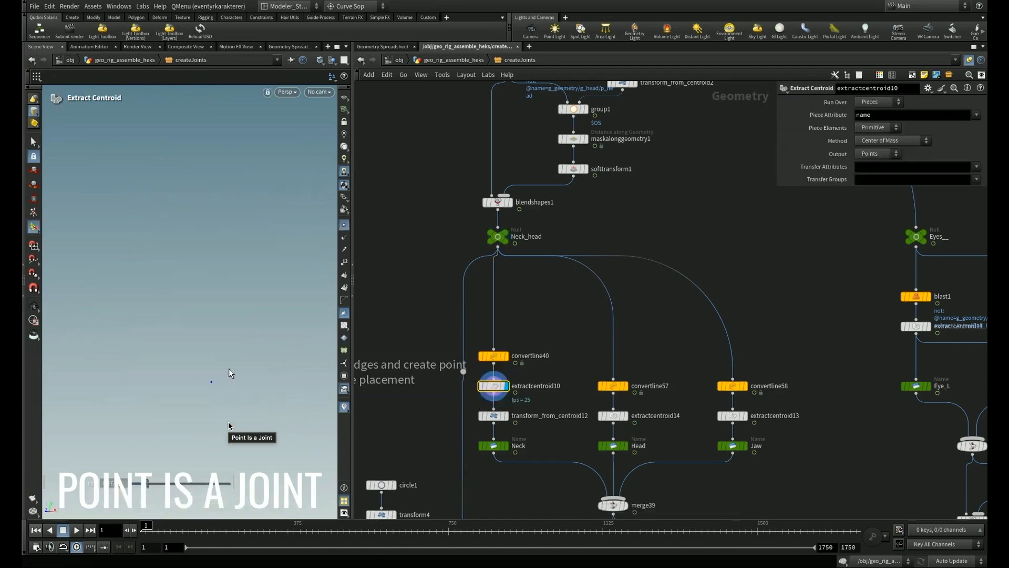
{"action": "left_click", "coordinate": [505, 446]}
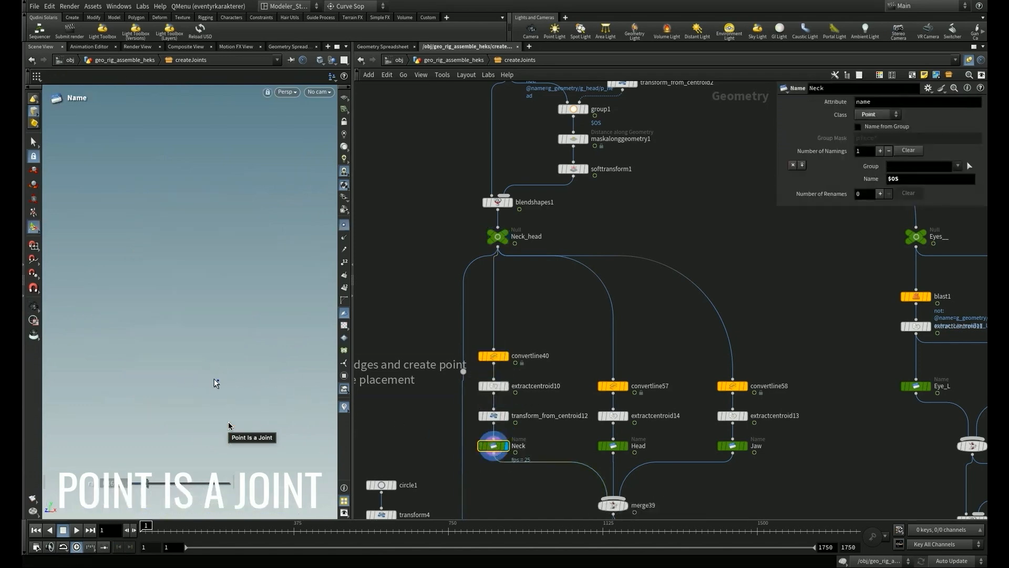
{"action": "middle_click_drag", "start_coordinate": [198, 348], "coordinate": [171, 247], "text": "alt"}
- Display merge39 to view the combined Neck, Head and Jaw joint points
{"action": "middle_click_drag", "start_coordinate": [693, 496], "coordinate": [649, 330]}
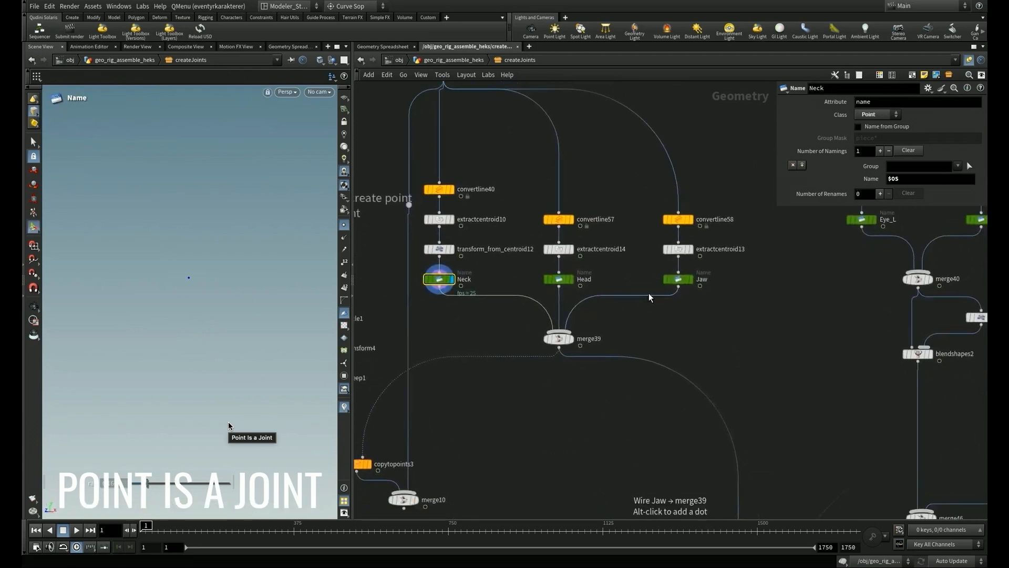
{"action": "left_click", "coordinate": [574, 341]}
{"action": "left_click", "coordinate": [571, 339]}
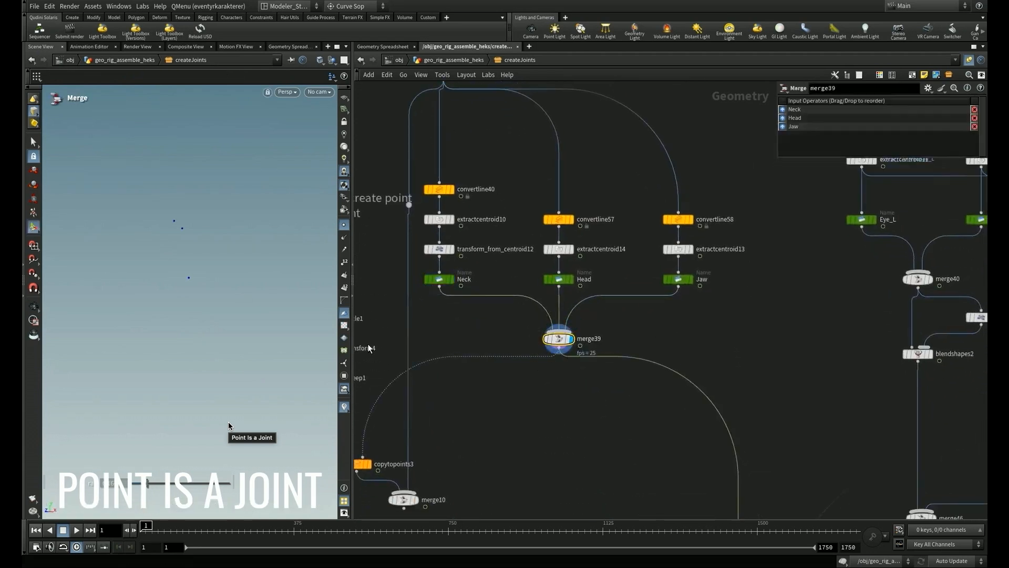
- Display the eye joint points at merge40, followed by the eye look-at points at merge45
{"action": "middle_click_drag", "start_coordinate": [812, 358], "coordinate": [622, 352]}
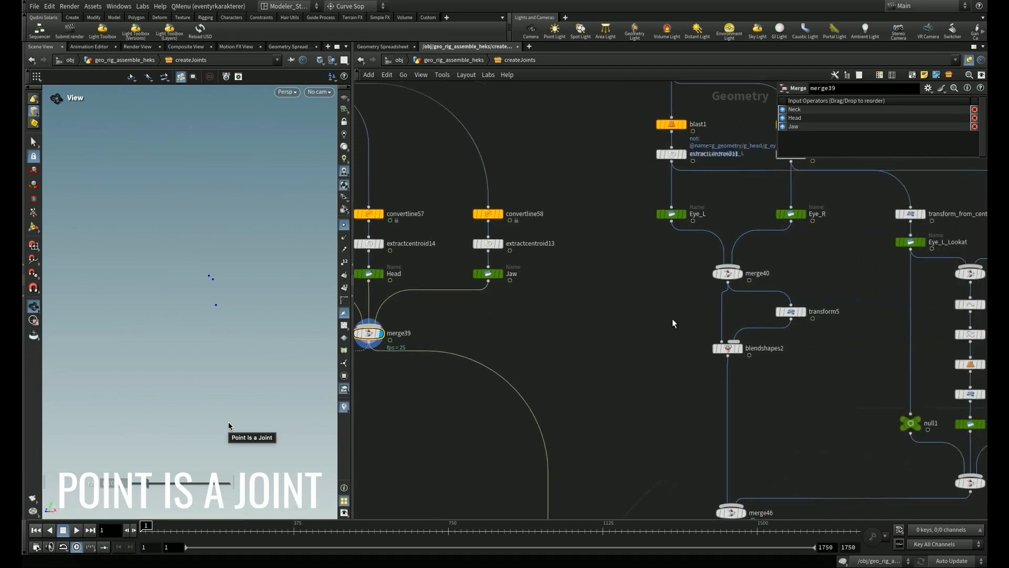
{"action": "left_click", "coordinate": [734, 278]}
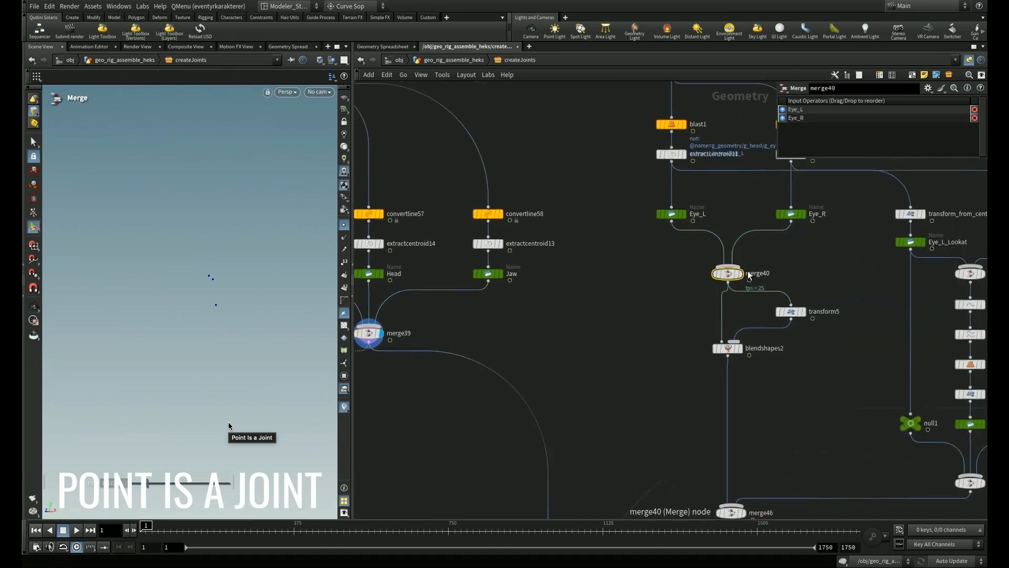
{"action": "left_click", "coordinate": [739, 273]}
{"action": "middle_click_drag", "start_coordinate": [829, 323], "coordinate": [449, 241]}
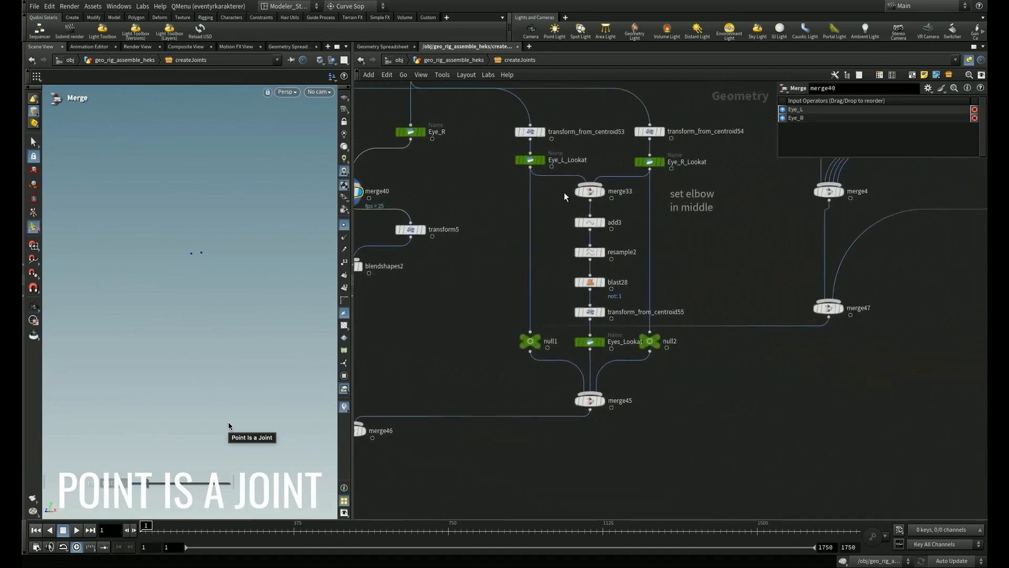
{"action": "left_click", "coordinate": [604, 401]}
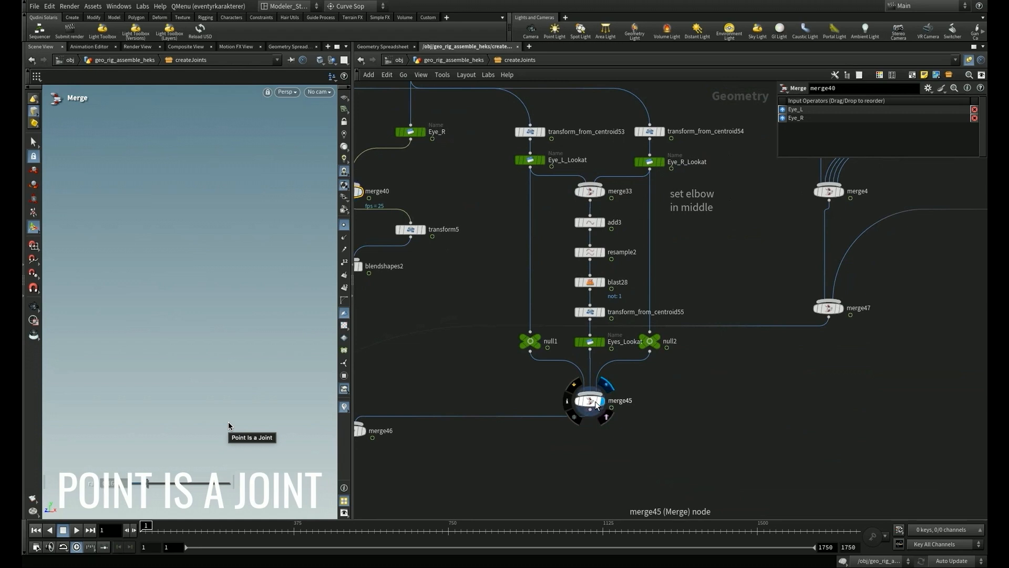
{"action": "left_click", "coordinate": [594, 400]}
{"action": "key", "text": "Escape"}
- Display the spine joint points at merge4, followed by the left leg joint points at merge13
{"action": "middle_click_drag", "start_coordinate": [866, 374], "coordinate": [524, 488]}
{"action": "scroll", "coordinate": [647, 331], "scroll_direction": "down", "scroll_amount": 4}
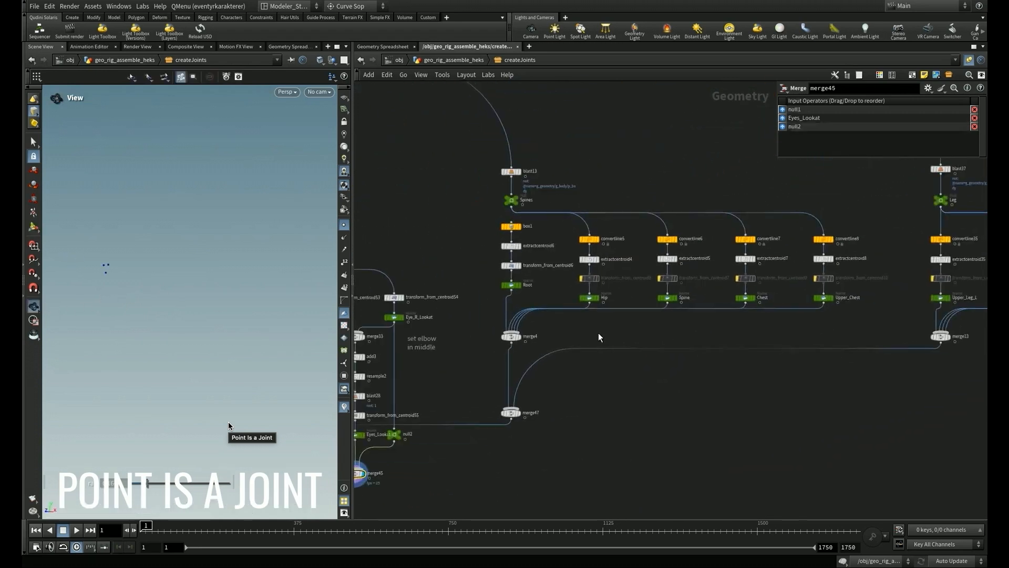
{"action": "left_click", "coordinate": [511, 337]}
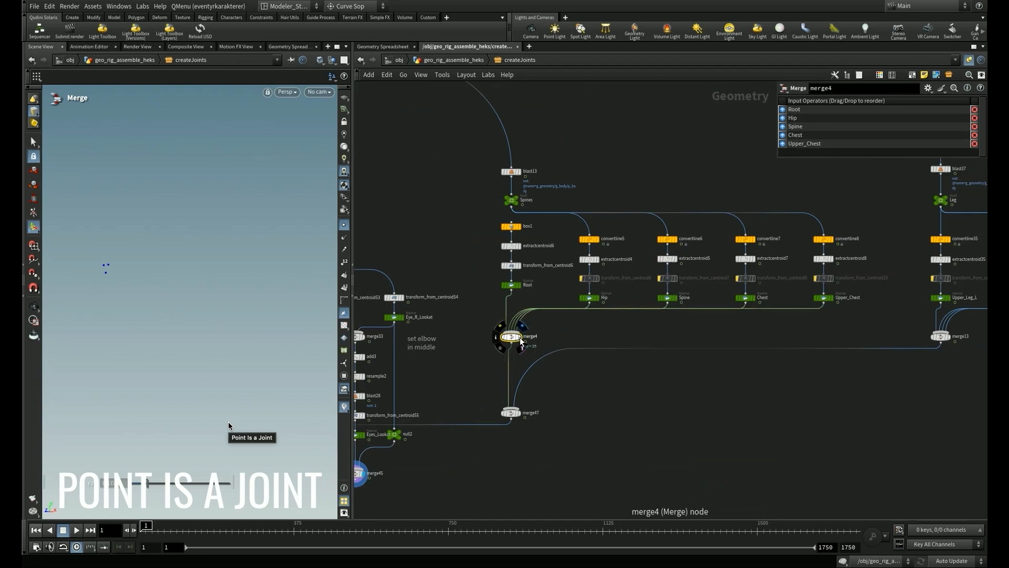
{"action": "left_click", "coordinate": [519, 337]}
{"action": "middle_click_drag", "start_coordinate": [680, 419], "coordinate": [462, 406]}
{"action": "left_click", "coordinate": [577, 362]}
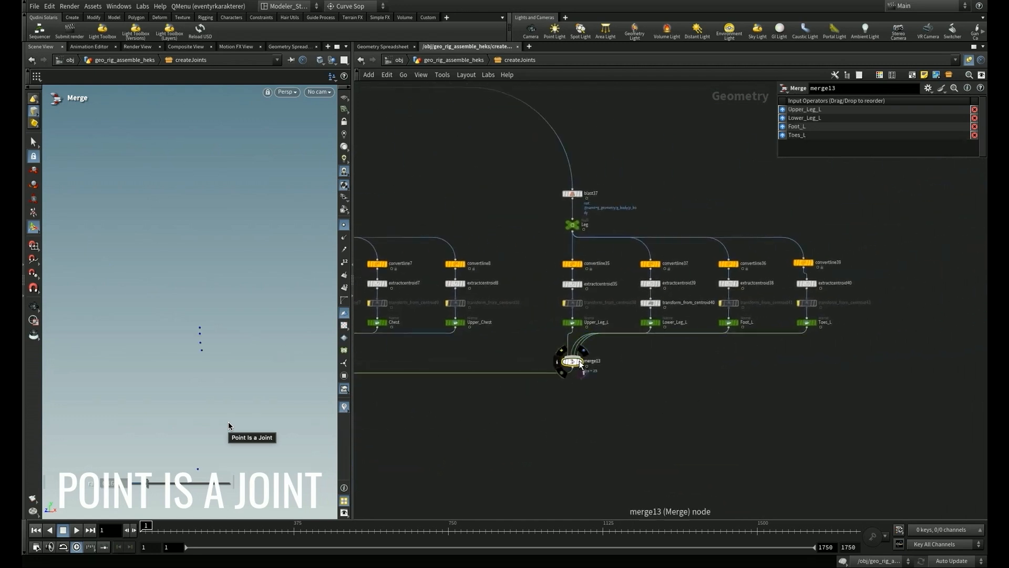
{"action": "left_click", "coordinate": [583, 364]}
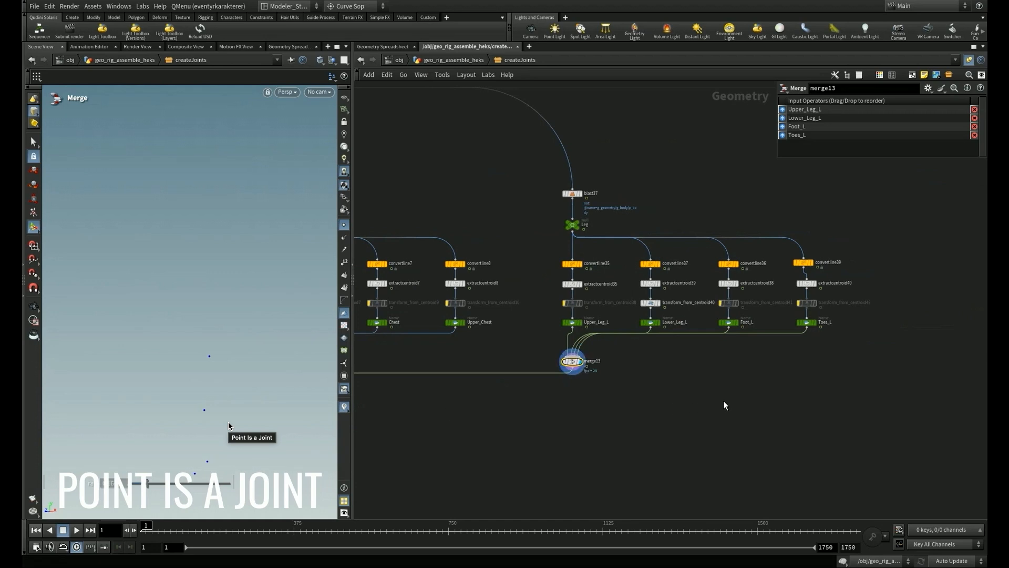
- Display merge22 to view the left shoulder and arm joint points
{"action": "scroll", "coordinate": [727, 405], "scroll_direction": "down", "scroll_amount": 5}
{"action": "middle_click_drag", "start_coordinate": [797, 407], "coordinate": [427, 364]}
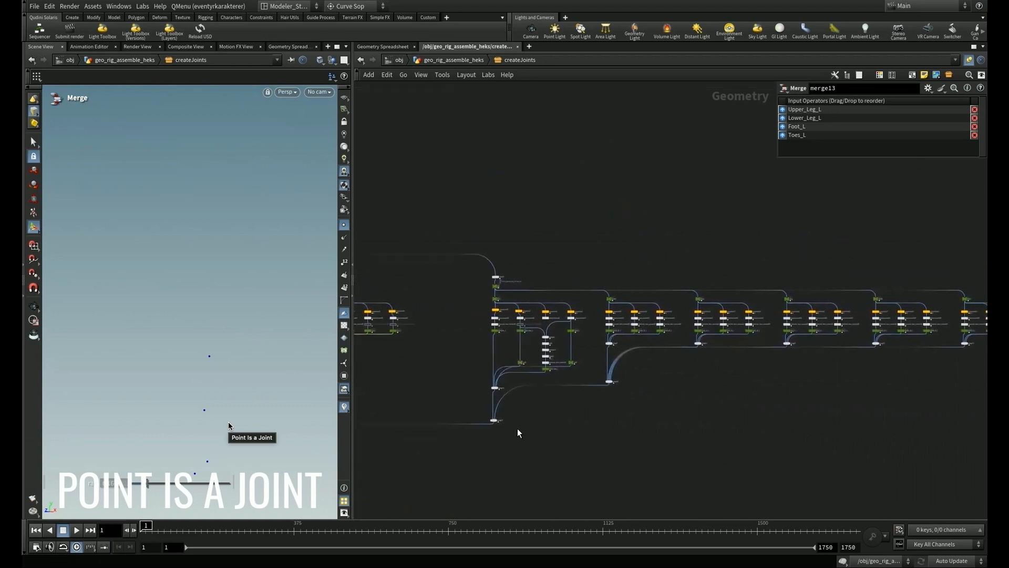
{"action": "scroll", "coordinate": [519, 432], "scroll_direction": "up", "scroll_amount": 5}
{"action": "left_click", "coordinate": [451, 315]}
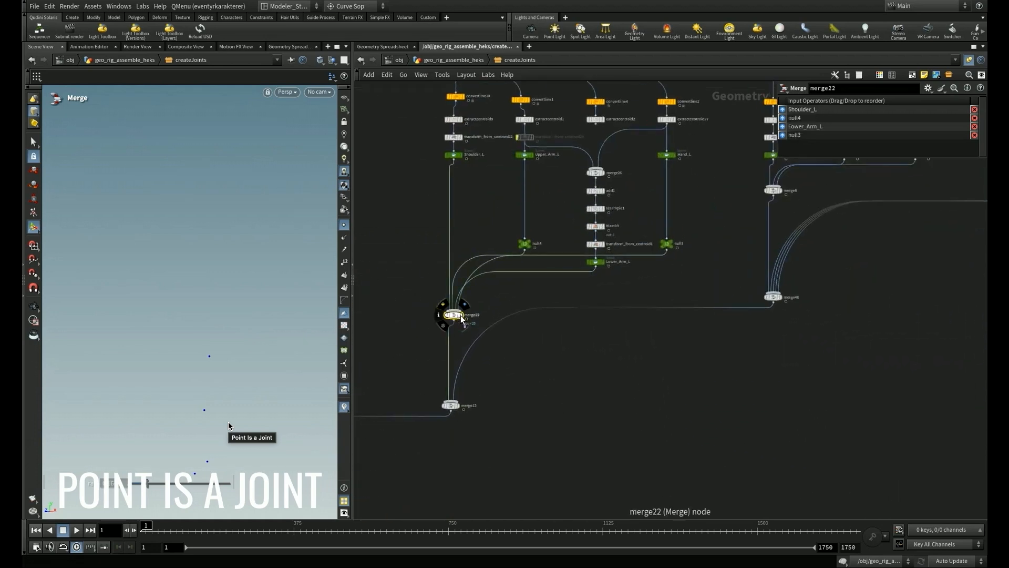
{"action": "left_click", "coordinate": [460, 315]}
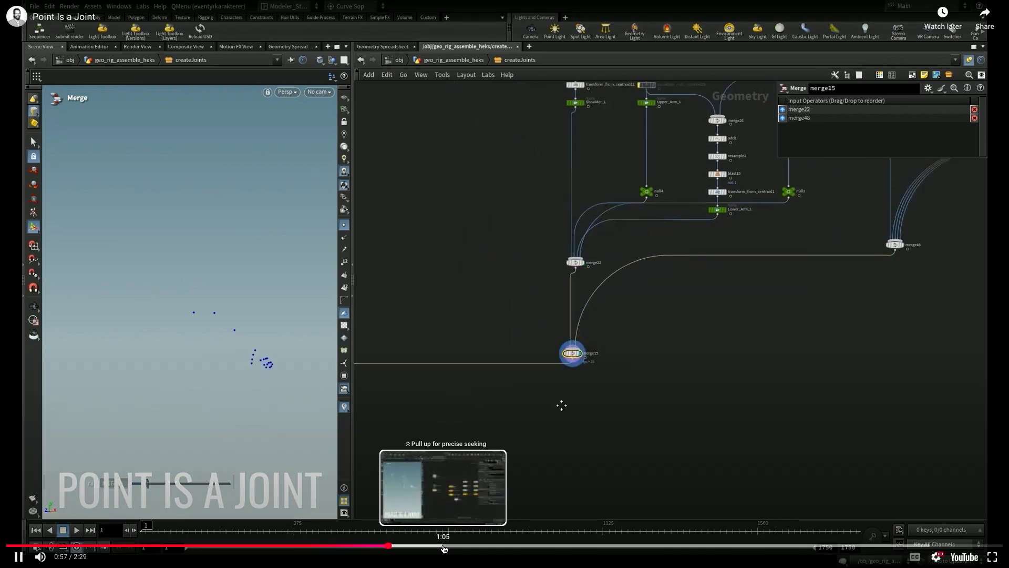
- Skip ahead in the Point Is a Joint video to 1:31, pause on the blendshapes1 section and resume playback
{"action": "left_click", "coordinate": [459, 545]}
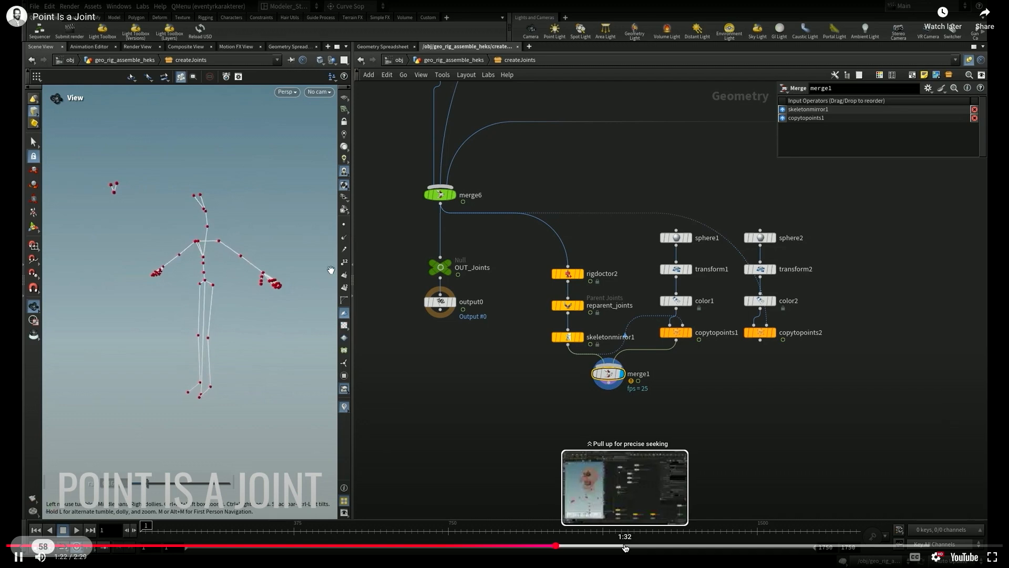
{"action": "left_click", "coordinate": [626, 548]}
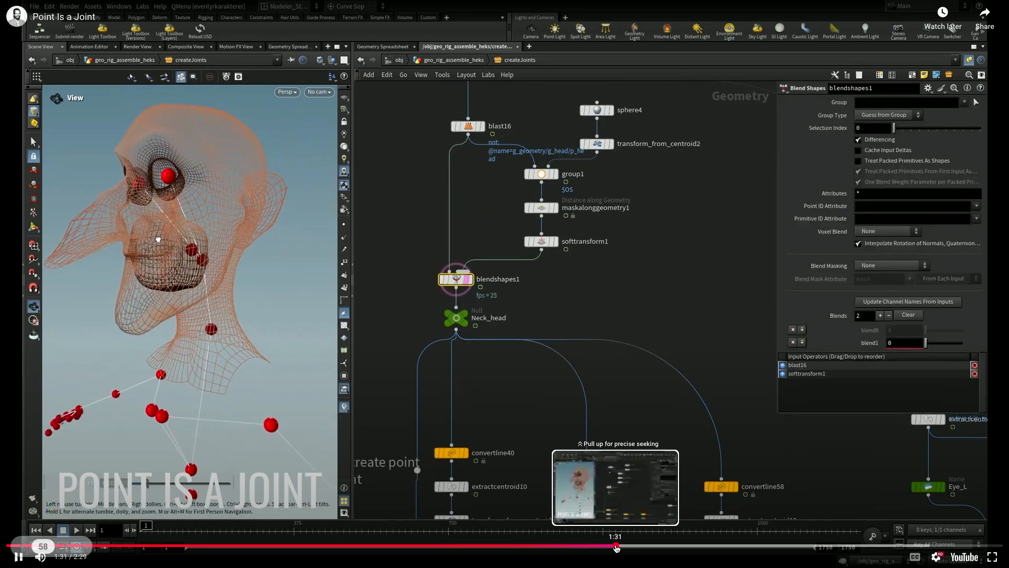
{"action": "left_click", "coordinate": [617, 548]}
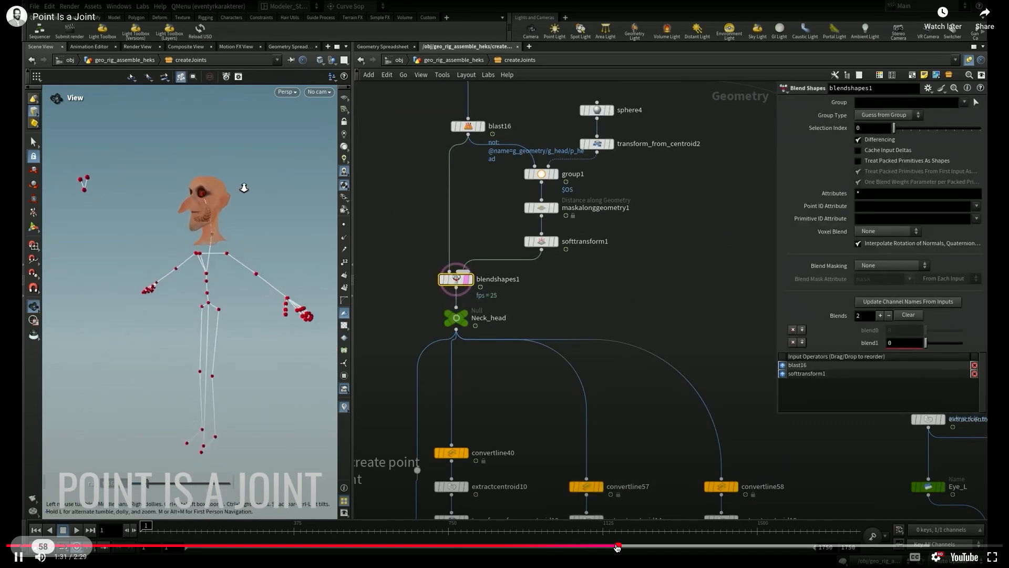
{"action": "left_click", "coordinate": [476, 412]}
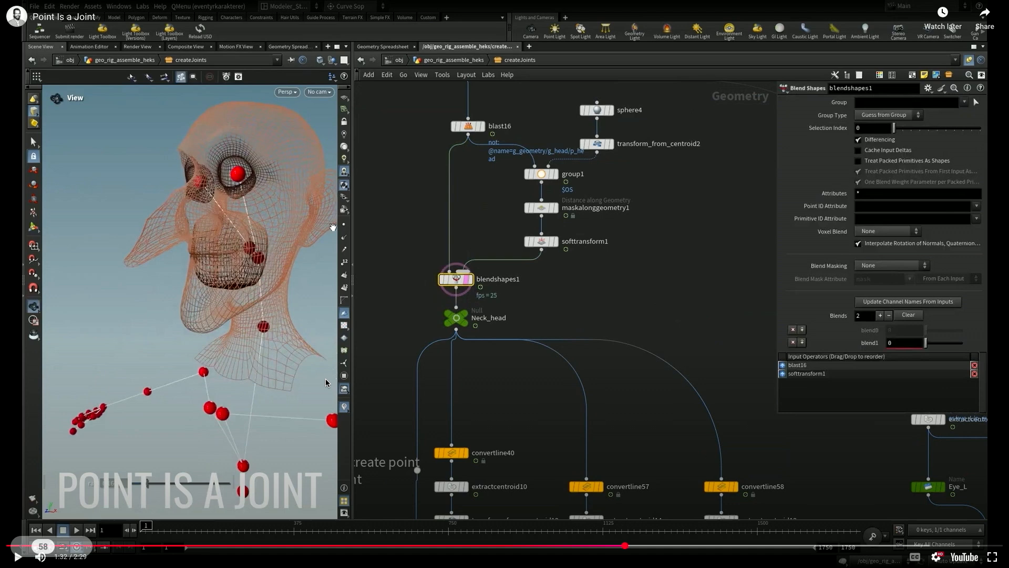
{"action": "key", "text": "space"}
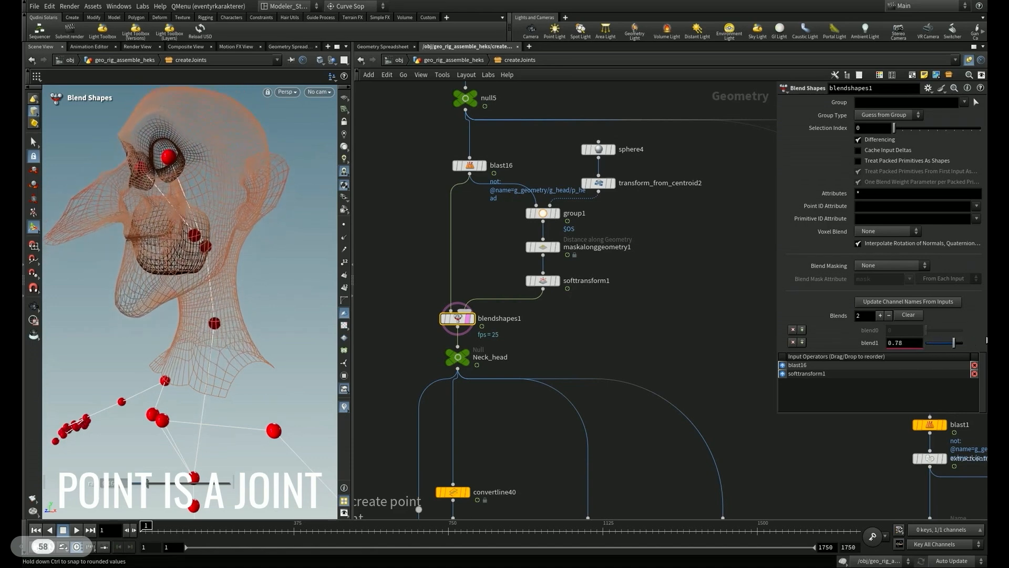
- Toggle the template flag on blendshapes1 off and on to compare the skeleton with and without the head mesh
{"action": "right_click_drag", "start_coordinate": [271, 294], "coordinate": [175, 314], "text": "alt"}
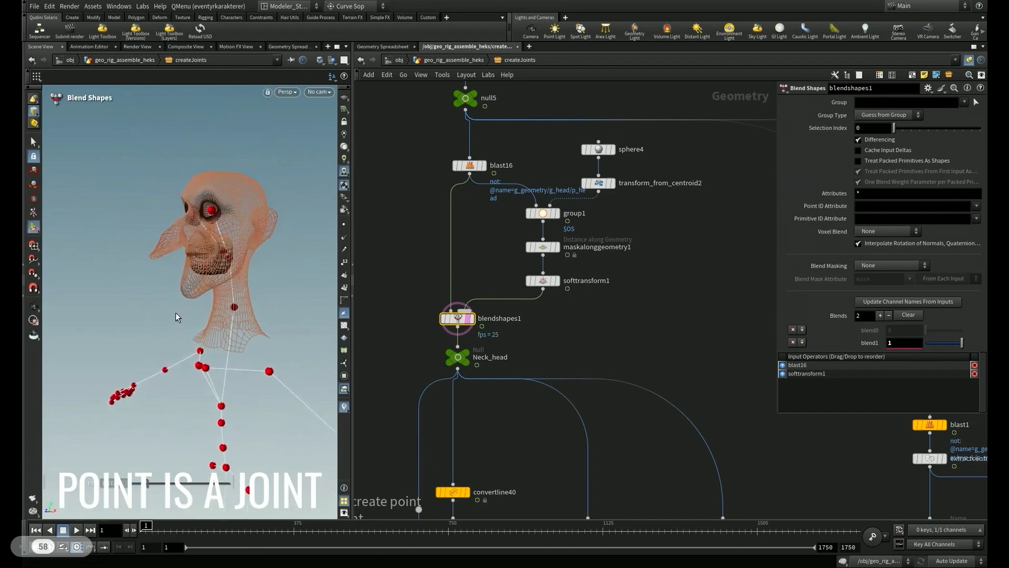
{"action": "key", "text": "shift+w"}
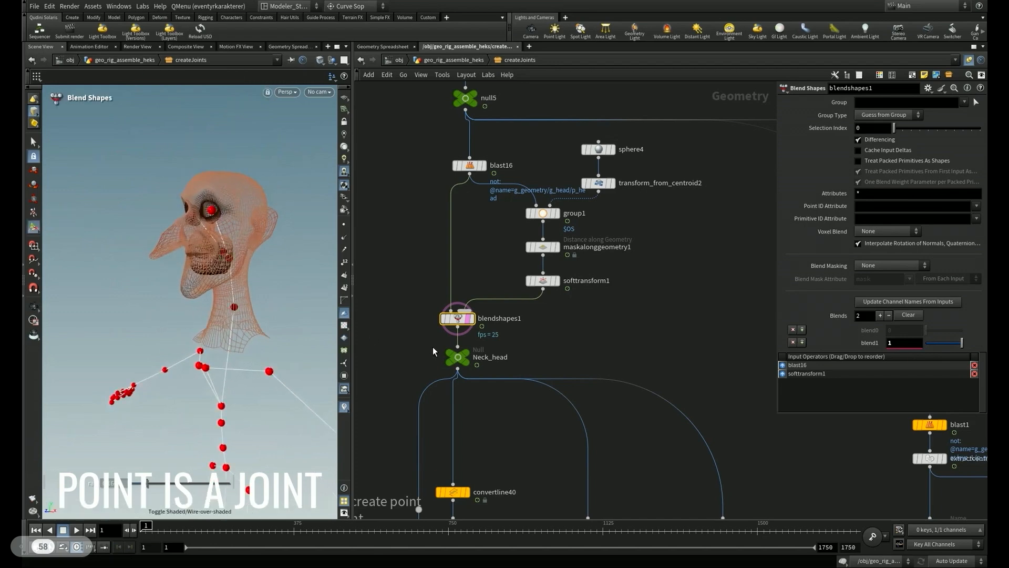
{"action": "mouse_move", "coordinate": [475, 339]}
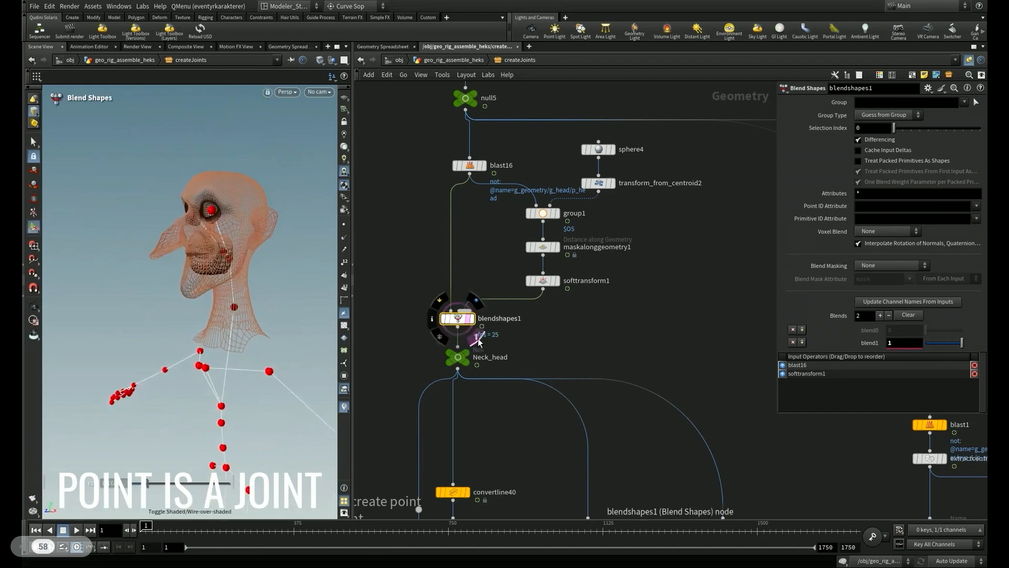
{"action": "key", "text": "super"}
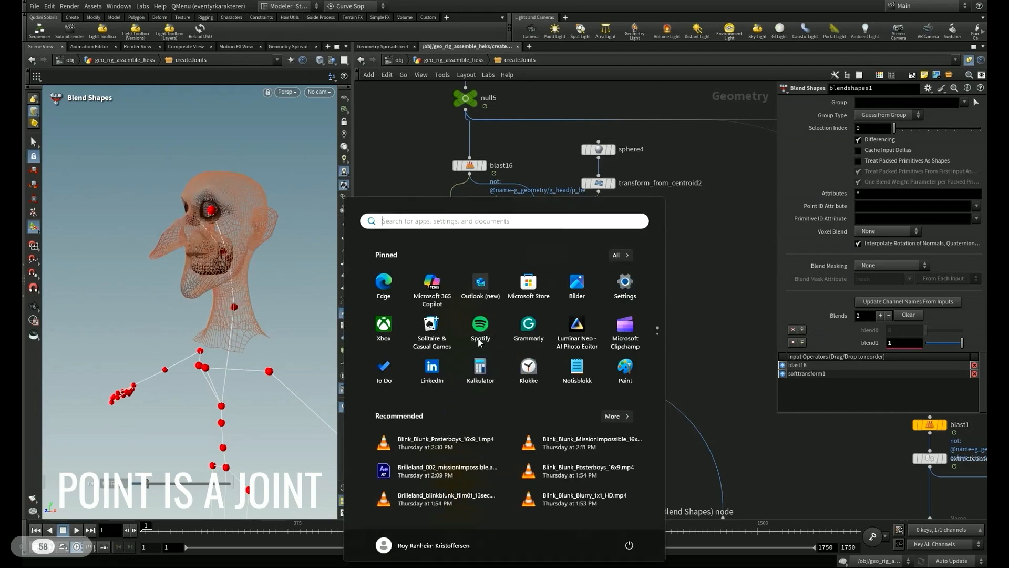
{"action": "key", "text": "super"}
{"action": "mouse_move", "coordinate": [471, 319]}
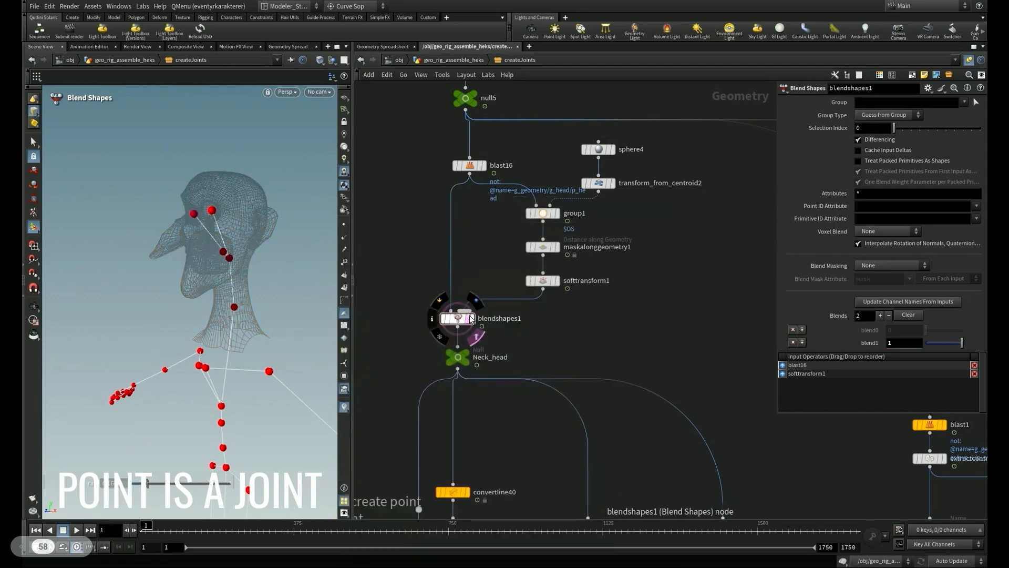
{"action": "left_click", "coordinate": [478, 338]}
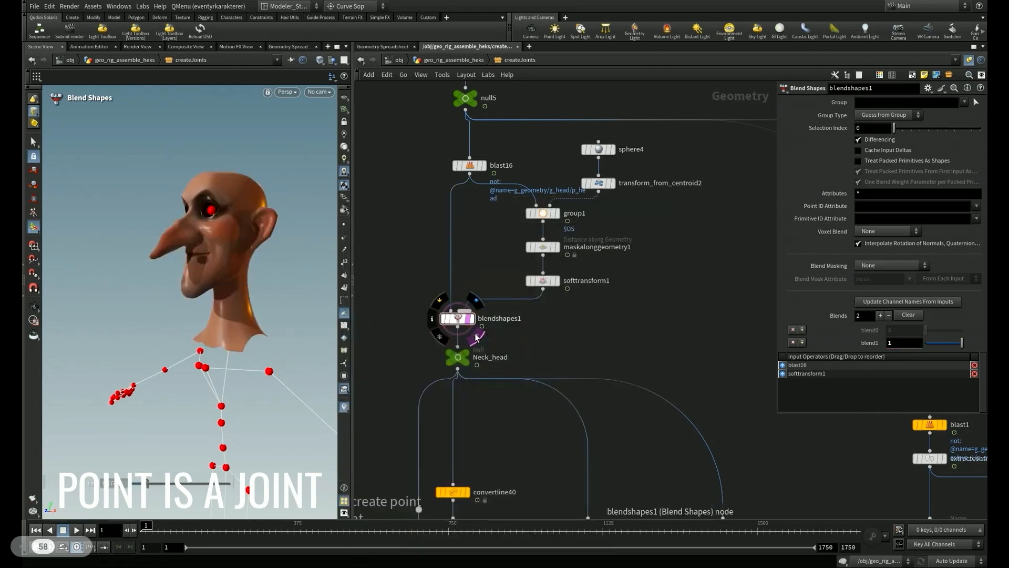
{"action": "left_click", "coordinate": [474, 334]}
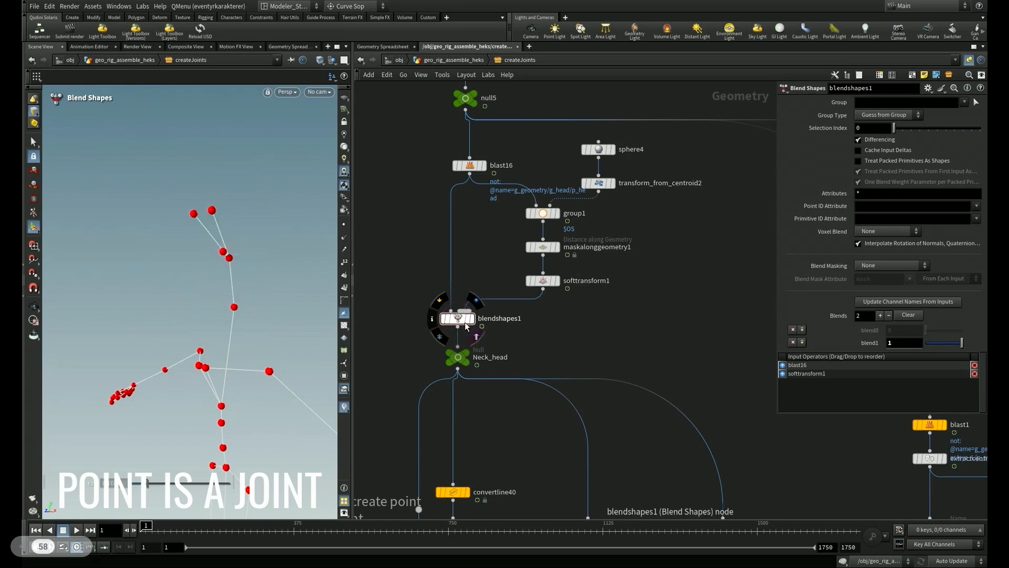
{"action": "left_click", "coordinate": [475, 337]}
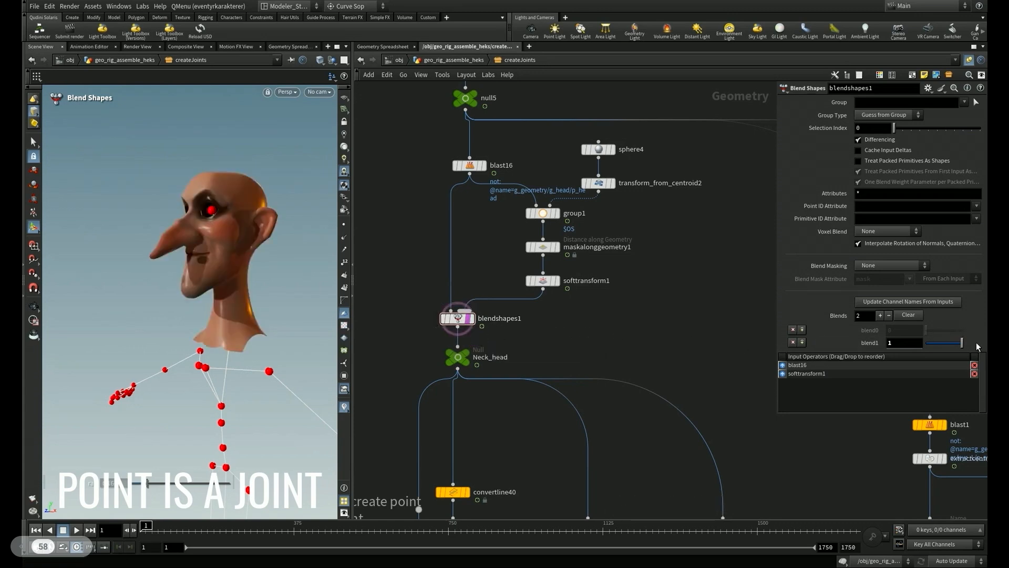
- Lower blend1 on blendshapes1 and return it to 1, toggling the head between shaded and wireframe display
{"action": "left_click_drag", "start_coordinate": [962, 343], "coordinate": [832, 348]}
{"action": "left_click_drag", "start_coordinate": [906, 342], "coordinate": [977, 341]}
{"action": "key", "text": "shift+w"}
{"action": "key", "text": "shift+w"}
{"action": "key", "text": "shift+w"}
{"action": "key", "text": "w"}
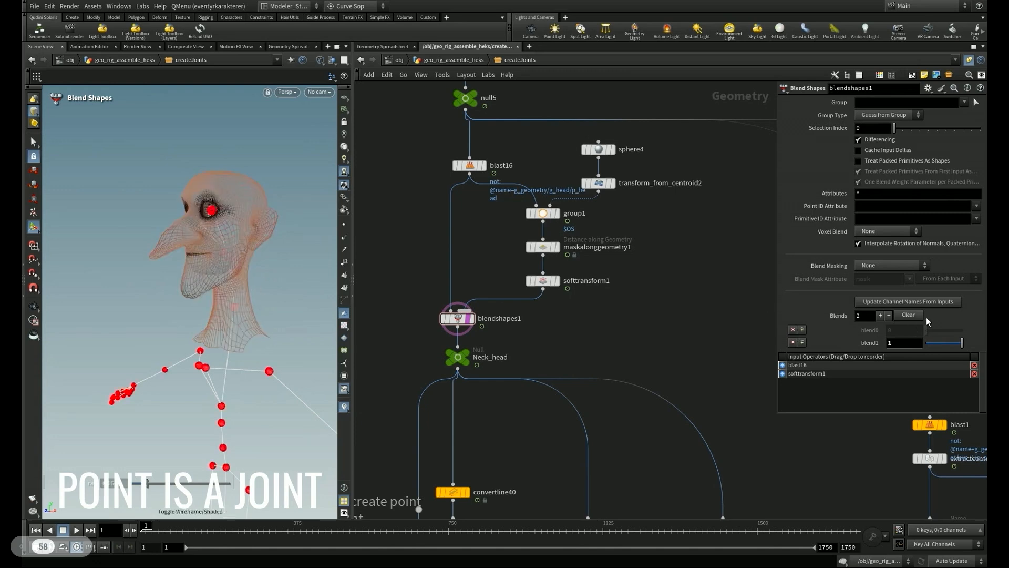
- Keep blend1 at 1 on blendshapes1 and examine the full-body joint skeleton and the surrounding createJoints network
{"action": "mouse_move", "coordinate": [962, 343]}
{"action": "left_mouse_down"}
{"action": "mouse_move", "coordinate": [893, 352]}
{"action": "mouse_move", "coordinate": [988, 333]}
{"action": "mouse_move", "coordinate": [873, 341]}
{"action": "mouse_move", "coordinate": [963, 342]}
{"action": "left_mouse_up"}
{"action": "key", "text": "Escape"}
{"action": "left_click_drag", "start_coordinate": [243, 302], "coordinate": [174, 289]}
{"action": "scroll", "coordinate": [217, 293], "scroll_direction": "down", "scroll_amount": 3}
{"action": "scroll", "coordinate": [173, 290], "scroll_direction": "down", "scroll_amount": 3}
{"action": "right_click_drag", "start_coordinate": [532, 318], "coordinate": [451, 329]}
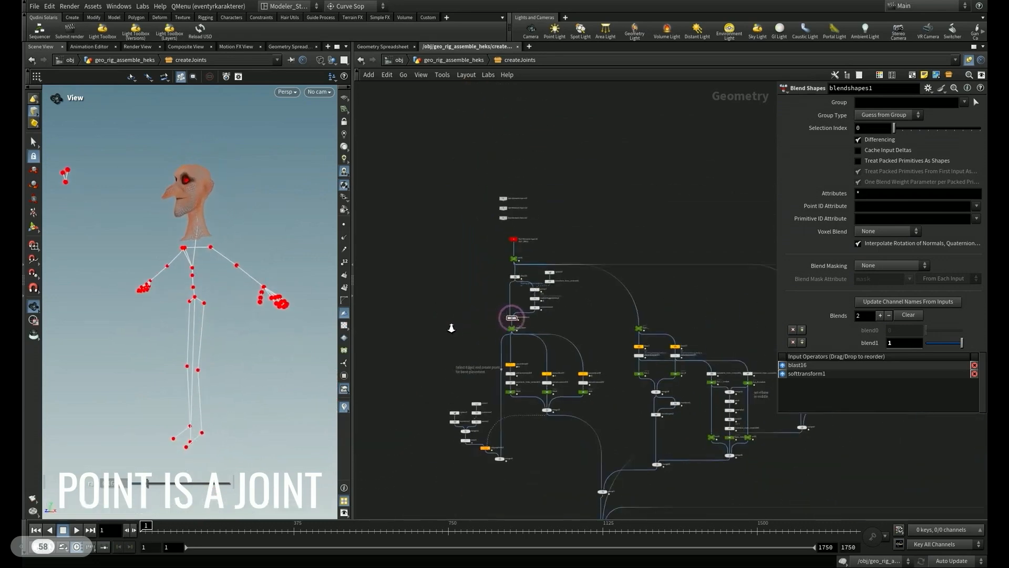
{"action": "middle_click_drag", "start_coordinate": [559, 455], "coordinate": [442, 219]}
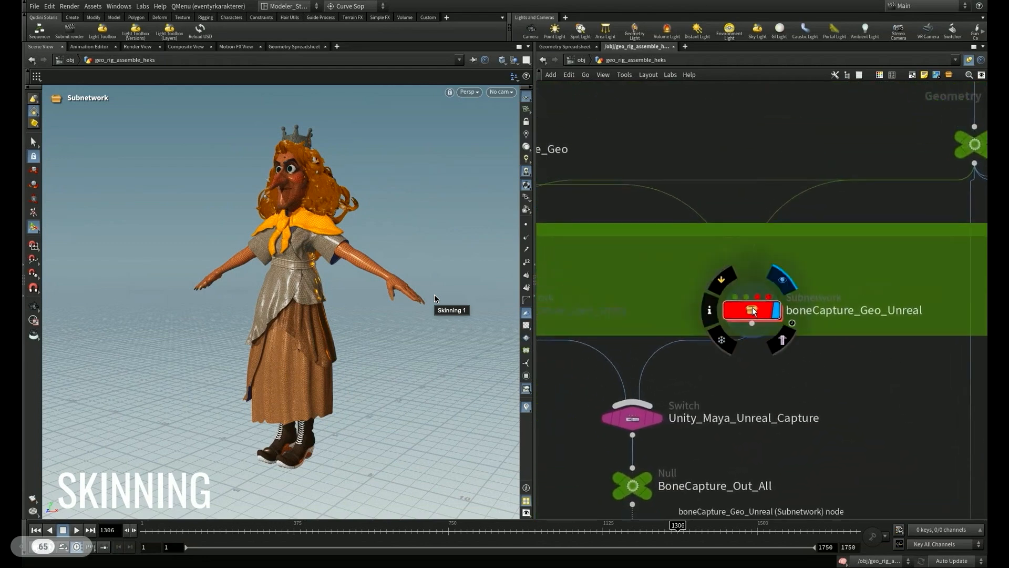
- Open the boneCapture_Geo_Unreal subnetwork and examine the nodes in the Body network box
{"action": "double_click", "coordinate": [753, 310]}
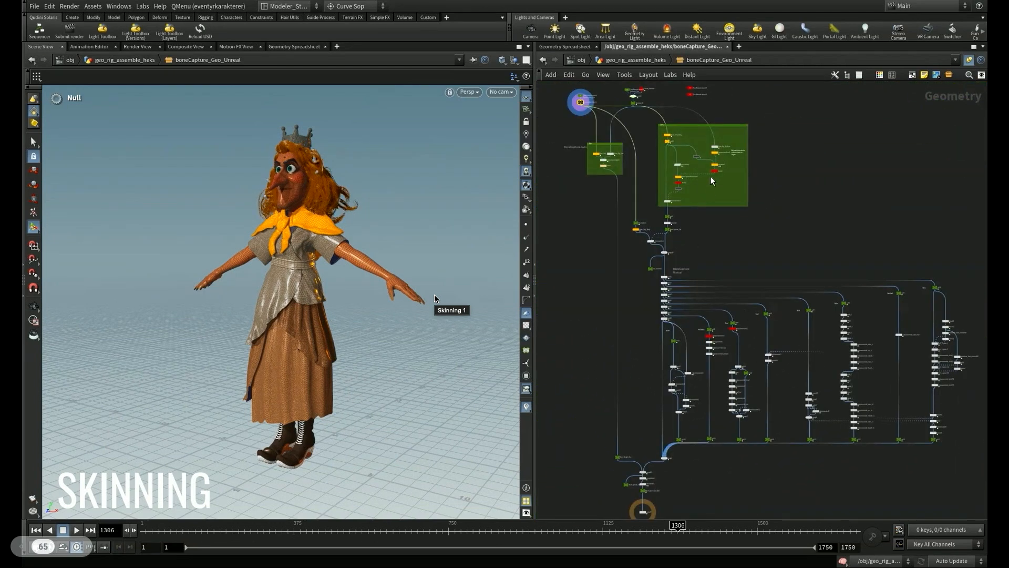
{"action": "scroll", "coordinate": [691, 163], "scroll_direction": "up", "scroll_amount": 10}
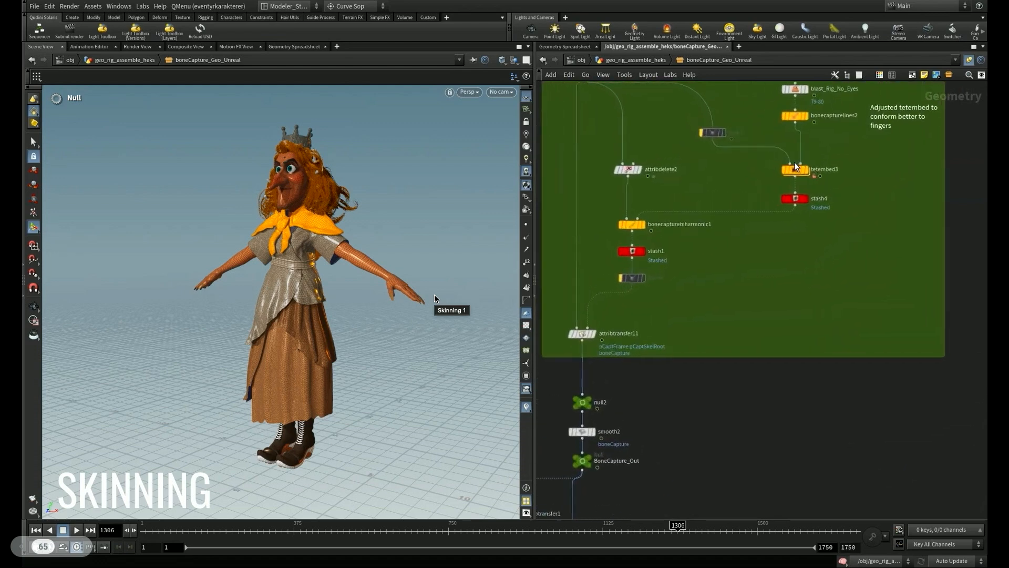
{"action": "middle_click_drag", "start_coordinate": [726, 203], "coordinate": [751, 292]}
{"action": "scroll", "coordinate": [753, 291], "scroll_direction": "up", "scroll_amount": 1}
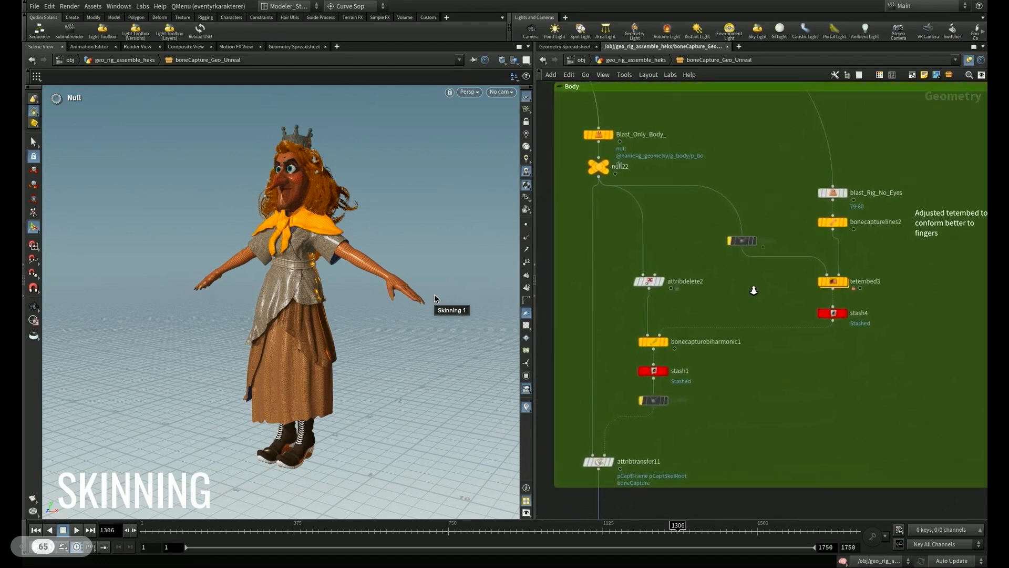
- Display stash4 and inspect the tet-embedded body mesh inside and out, toggling between wireframe and shaded display
{"action": "left_click", "coordinate": [840, 316]}
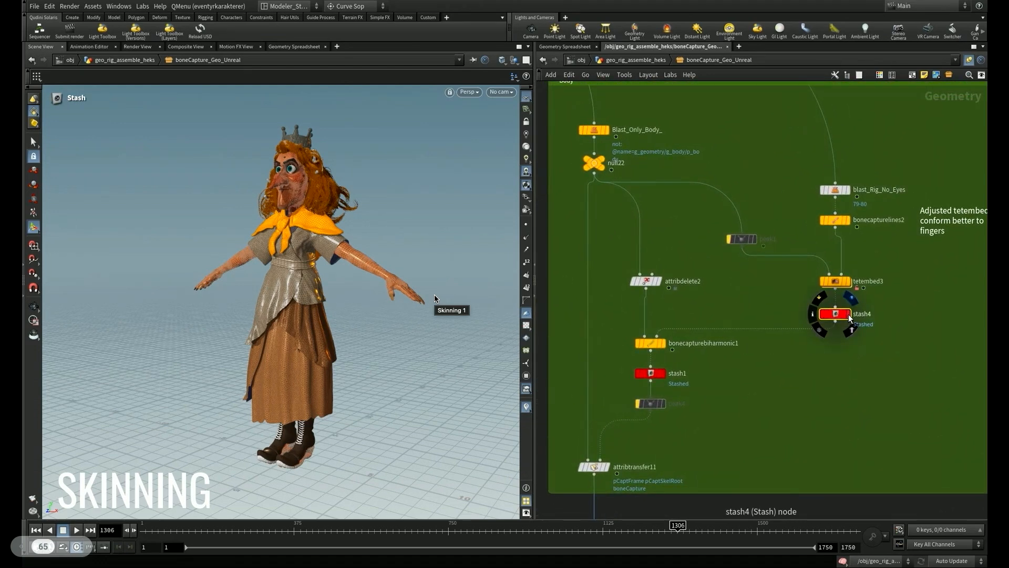
{"action": "left_click", "coordinate": [848, 316]}
{"action": "key", "text": "Escape"}
{"action": "left_click_drag", "start_coordinate": [263, 243], "coordinate": [395, 234]}
{"action": "right_click_drag", "start_coordinate": [237, 253], "coordinate": [401, 238]}
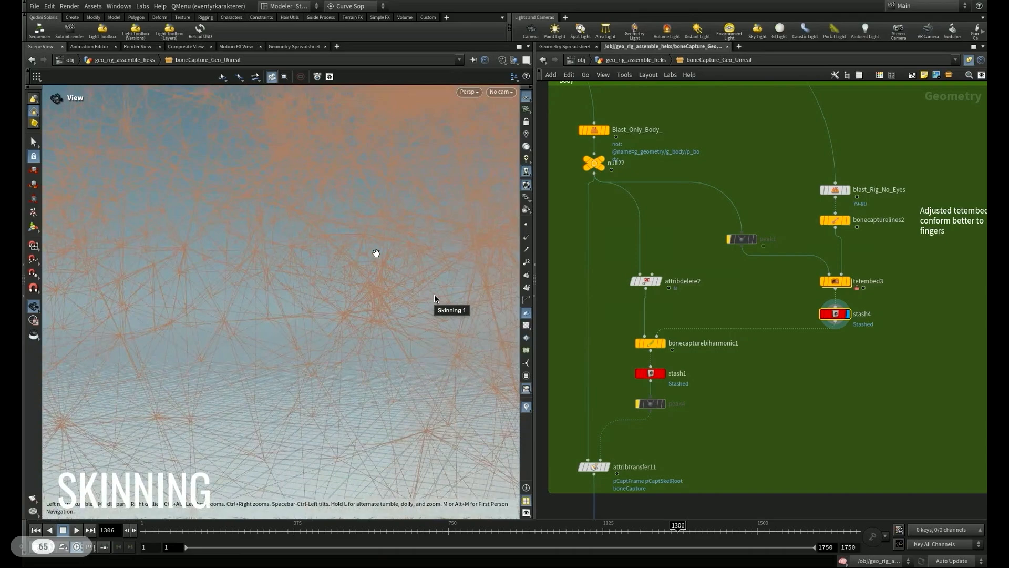
{"action": "left_click_drag", "start_coordinate": [385, 251], "coordinate": [249, 301]}
{"action": "middle_click_drag", "start_coordinate": [249, 301], "coordinate": [198, 335]}
{"action": "right_click_drag", "start_coordinate": [198, 335], "coordinate": [34, 335]}
{"action": "left_click_drag", "start_coordinate": [241, 319], "coordinate": [135, 335]}
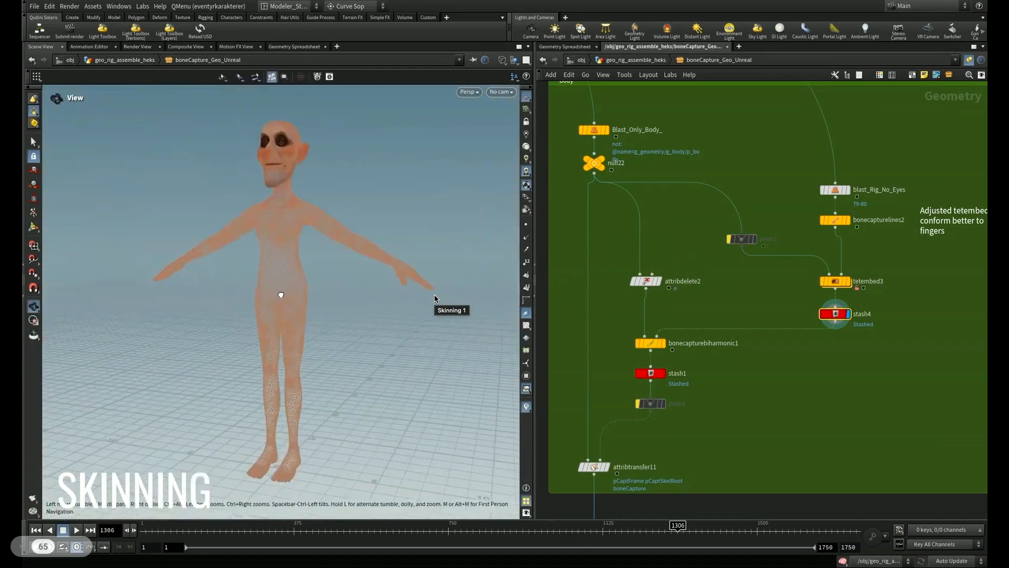
{"action": "left_click_drag", "start_coordinate": [282, 293], "coordinate": [265, 302]}
{"action": "key", "text": "w"}
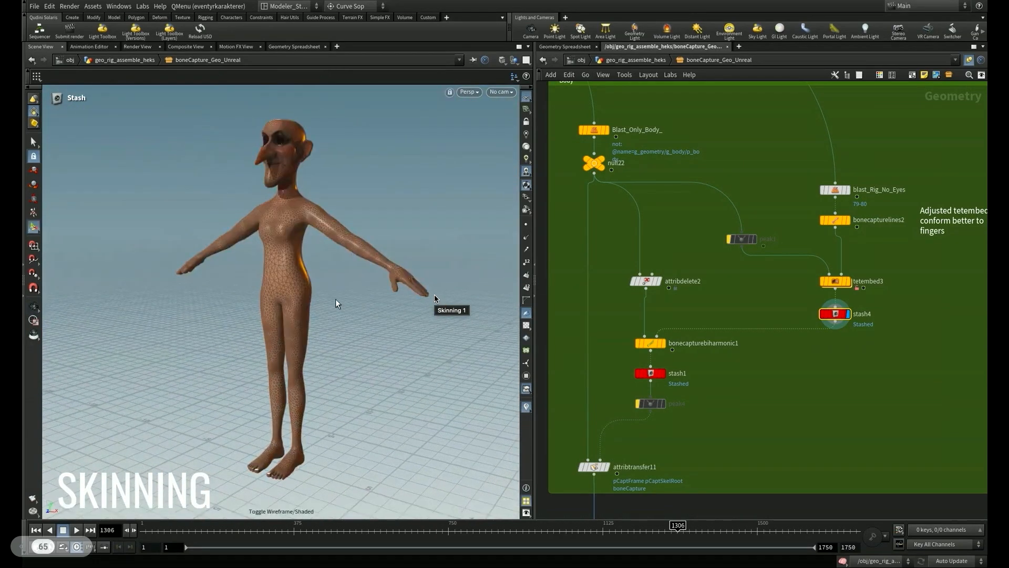
- Display stash1 and attribtransfer11 in the Body box to compare the body mesh before and after the attribute transfer
{"action": "left_click", "coordinate": [662, 373]}
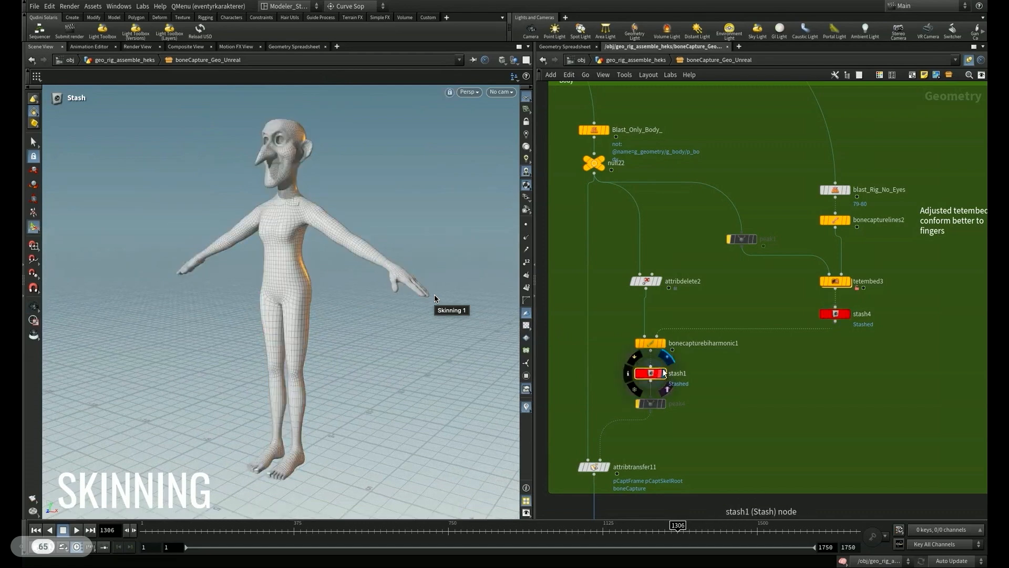
{"action": "middle_click_drag", "start_coordinate": [699, 458], "coordinate": [750, 386]}
{"action": "left_click", "coordinate": [669, 389]}
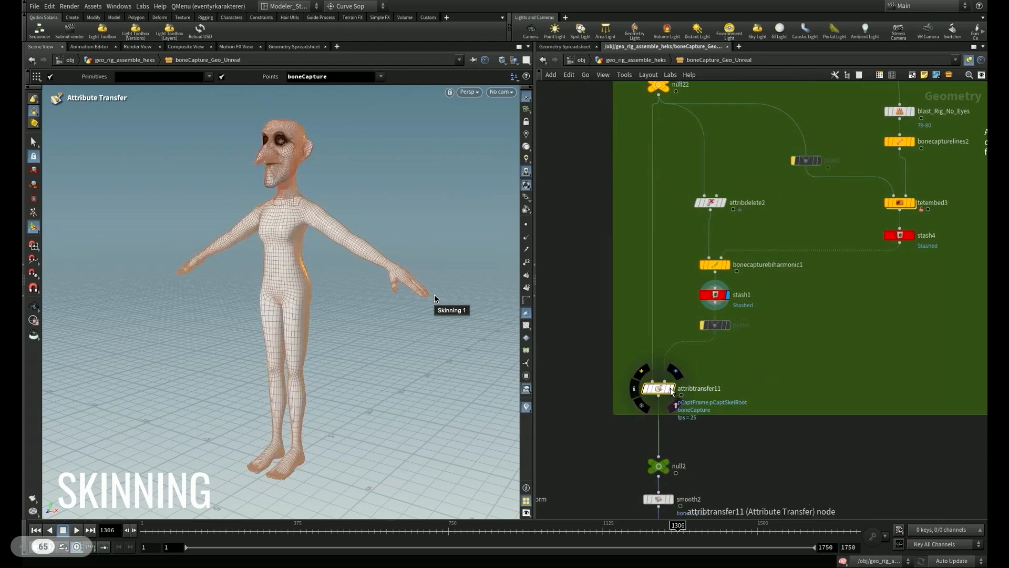
- Display Blast_Only_Body below the Body box and inspect the clothing and accessories without the body
{"action": "scroll", "coordinate": [755, 428], "scroll_direction": "down", "scroll_amount": 5}
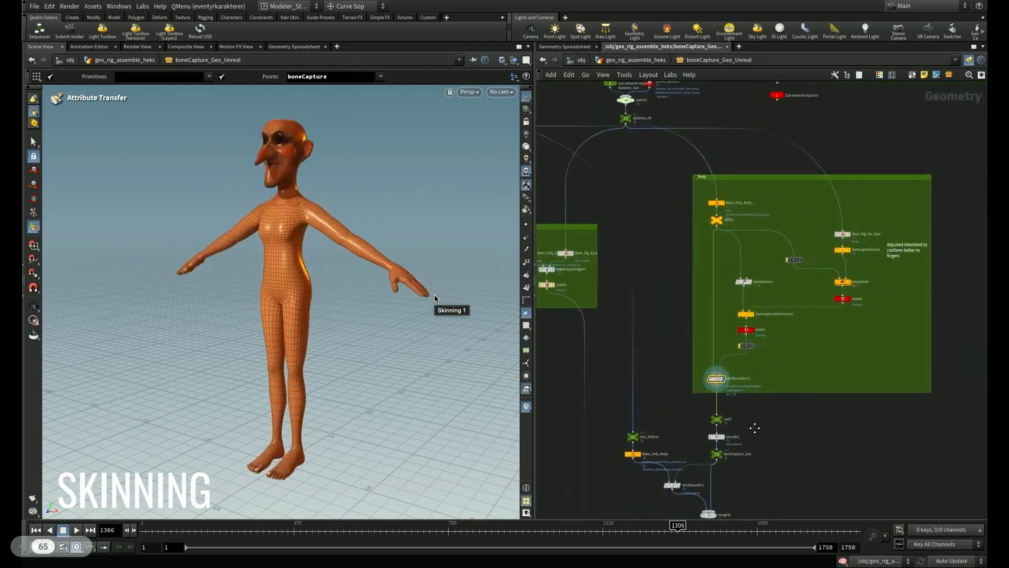
{"action": "middle_click_drag", "start_coordinate": [755, 428], "coordinate": [759, 287]}
{"action": "scroll", "coordinate": [744, 361], "scroll_direction": "up", "scroll_amount": 3}
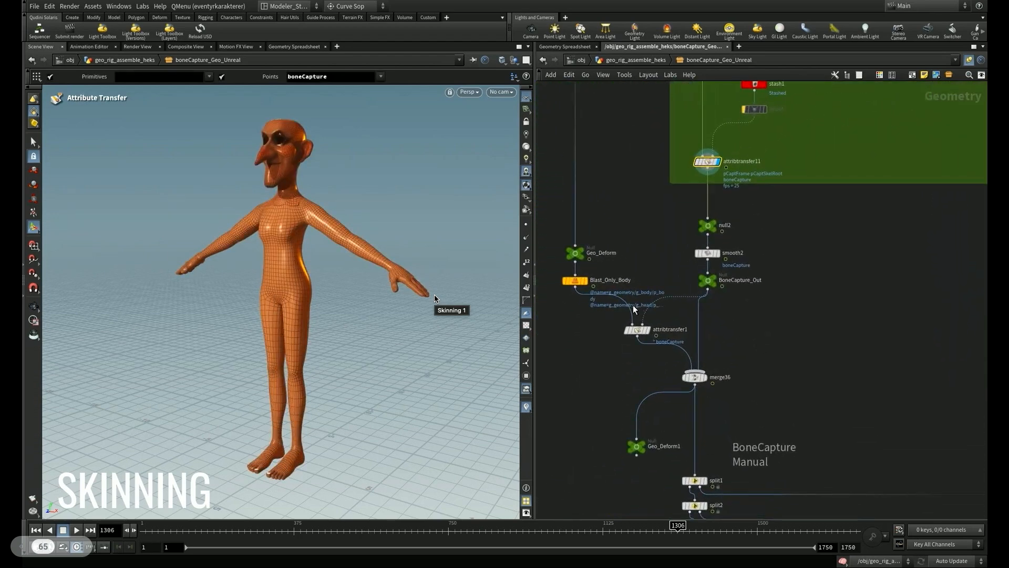
{"action": "left_click", "coordinate": [577, 285]}
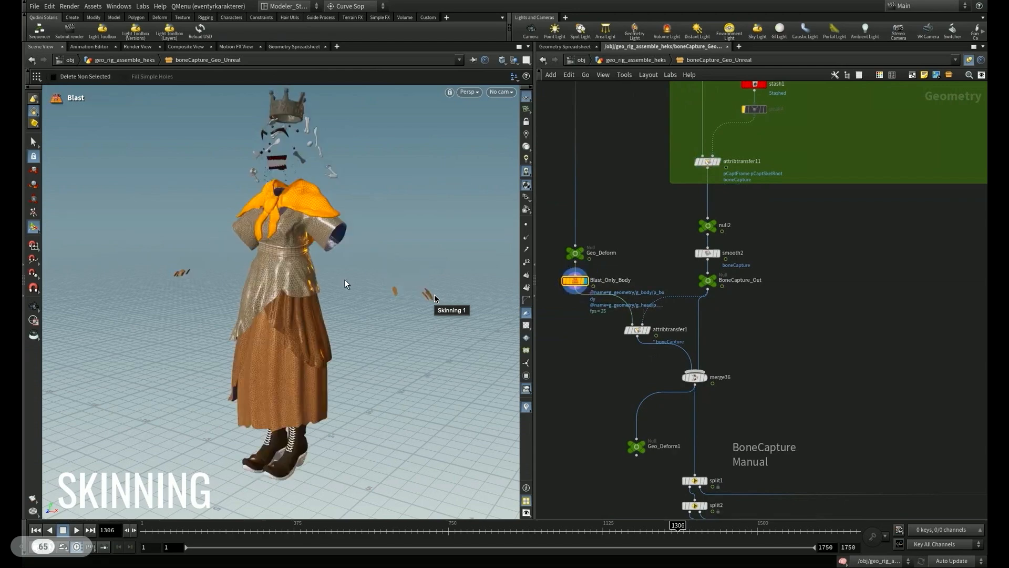
{"action": "left_click_drag", "start_coordinate": [241, 276], "coordinate": [394, 286], "text": "alt"}
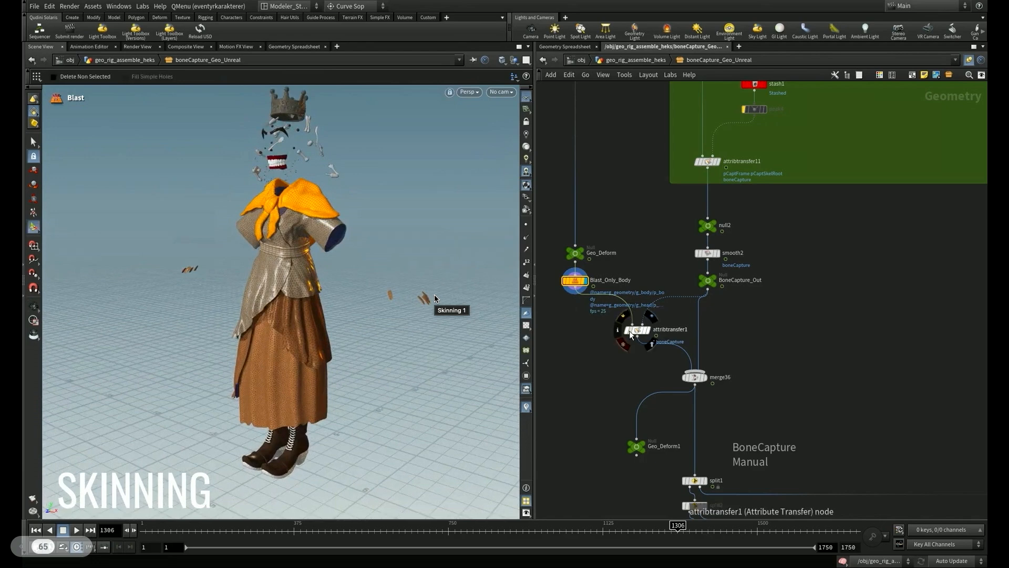
- Display attribtransfer1 and merge36 to view the accessories alone and combined with the captured body
{"action": "left_click", "coordinate": [646, 335]}
{"action": "left_click", "coordinate": [650, 333]}
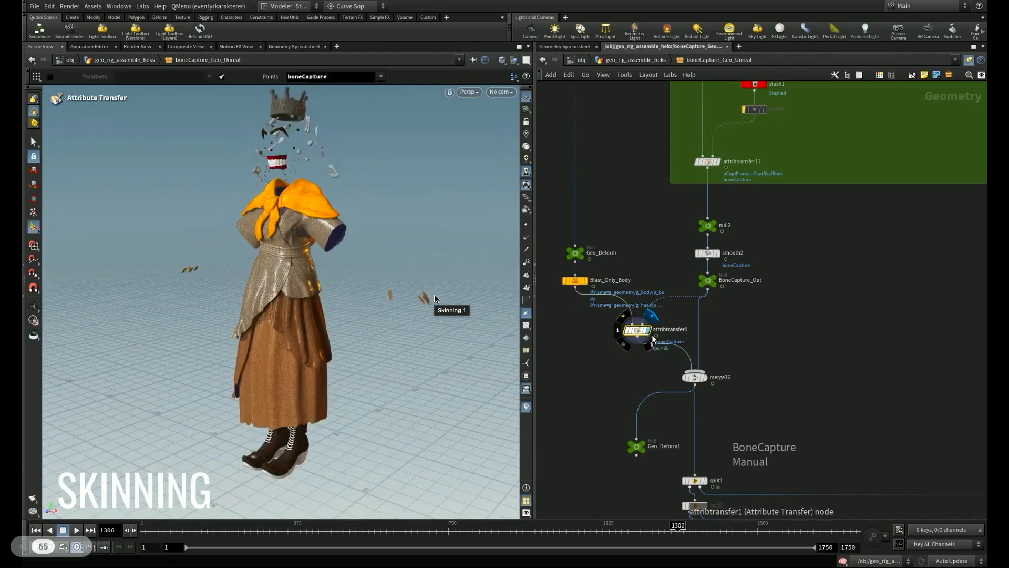
{"action": "left_click", "coordinate": [696, 383]}
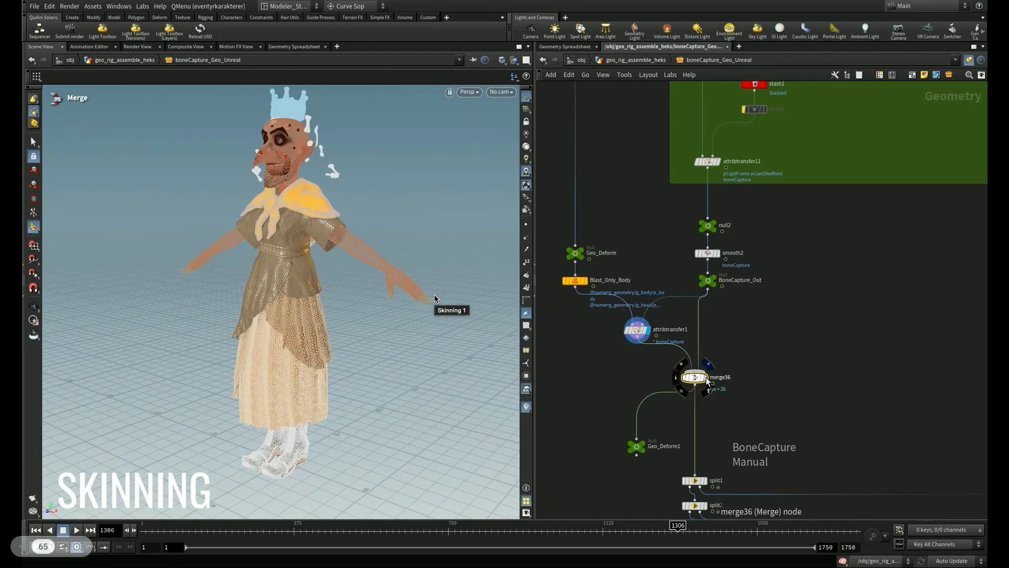
{"action": "left_click", "coordinate": [705, 380]}
- Display stash3 in the Eyes network box and inspect the captured eyes and hair up close
{"action": "right_click_drag", "start_coordinate": [637, 379], "coordinate": [611, 388]}
{"action": "middle_click_drag", "start_coordinate": [612, 388], "coordinate": [756, 451]}
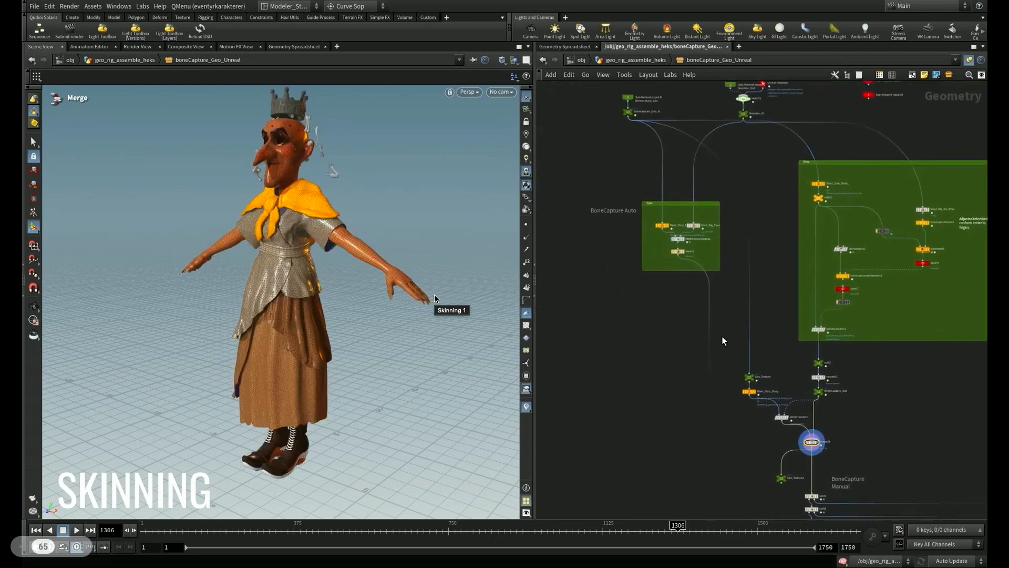
{"action": "right_click_drag", "start_coordinate": [665, 283], "coordinate": [701, 258]}
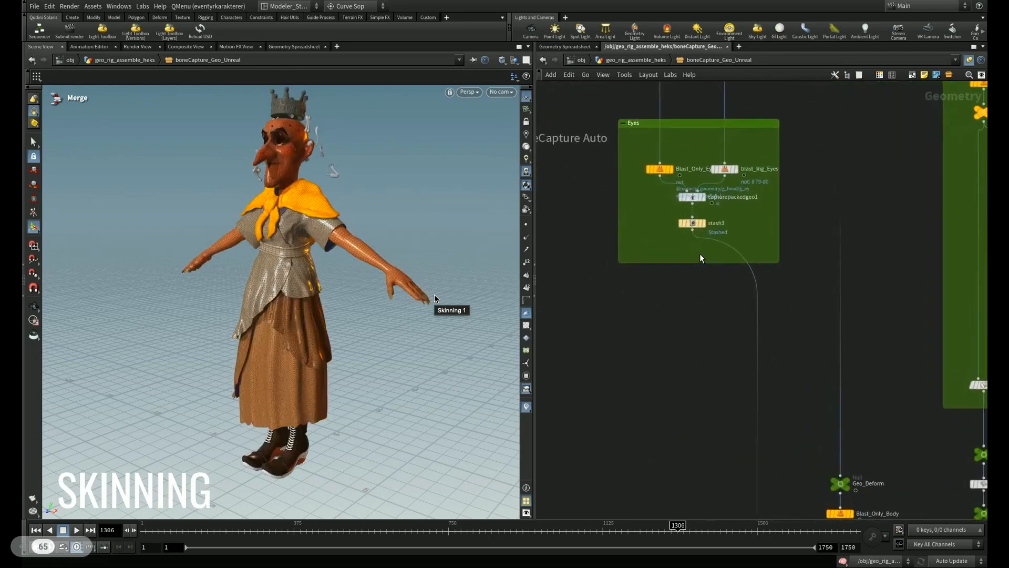
{"action": "left_click", "coordinate": [707, 226]}
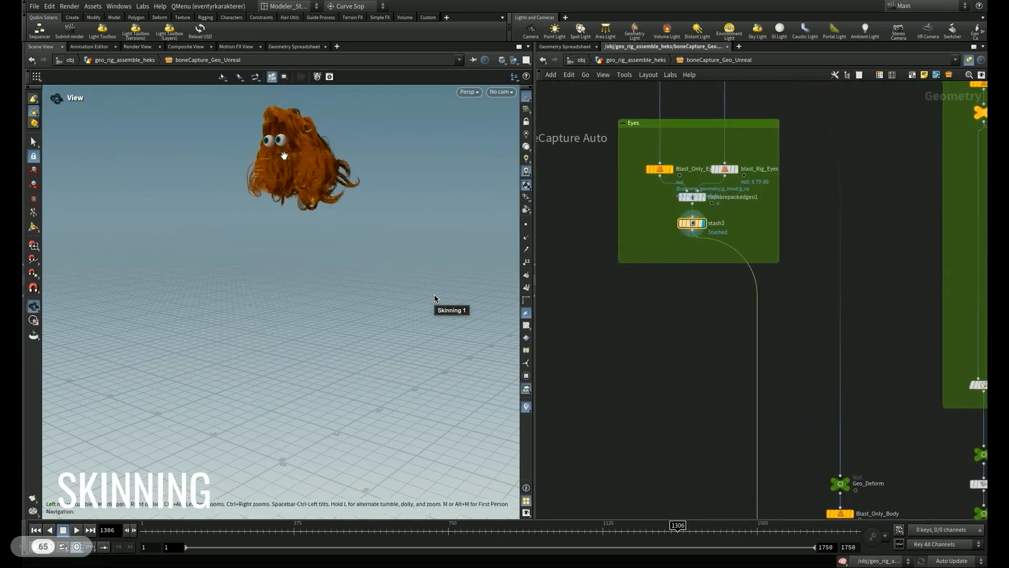
{"action": "right_click_drag", "start_coordinate": [284, 154], "coordinate": [473, 130], "text": "alt"}
{"action": "left_click_drag", "start_coordinate": [356, 240], "coordinate": [343, 258], "text": "alt"}
{"action": "middle_click_drag", "start_coordinate": [342, 258], "coordinate": [330, 363], "text": "alt"}
{"action": "left_click_drag", "start_coordinate": [295, 252], "coordinate": [316, 254], "text": "alt"}
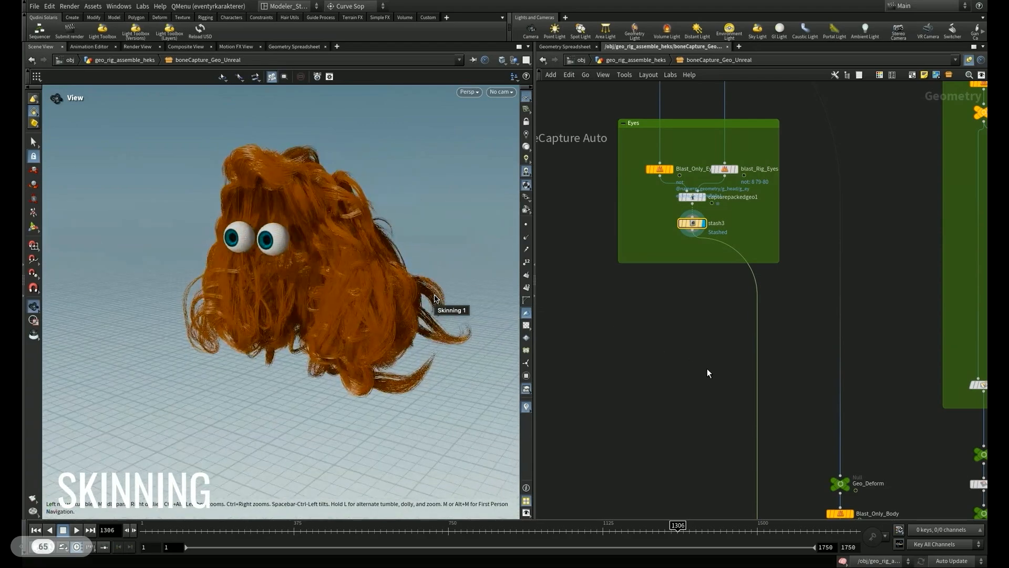
- Look over the BoneCapture Manual branches and display null16 at the end of the Shoes branch
{"action": "scroll", "coordinate": [710, 374], "scroll_direction": "down", "scroll_amount": 4}
{"action": "middle_click_drag", "start_coordinate": [673, 415], "coordinate": [586, 83]}
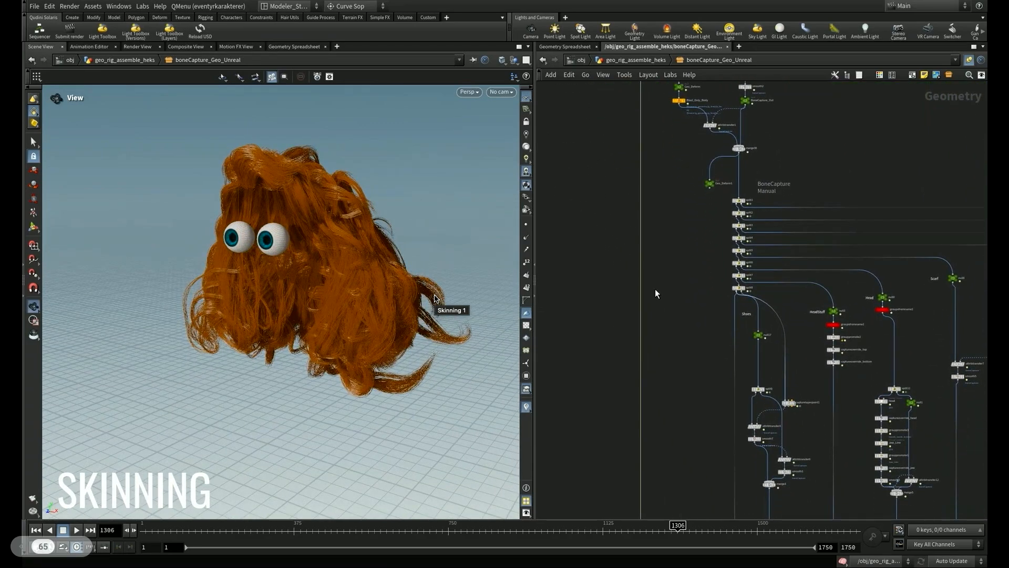
{"action": "middle_click_drag", "start_coordinate": [684, 349], "coordinate": [595, 339]}
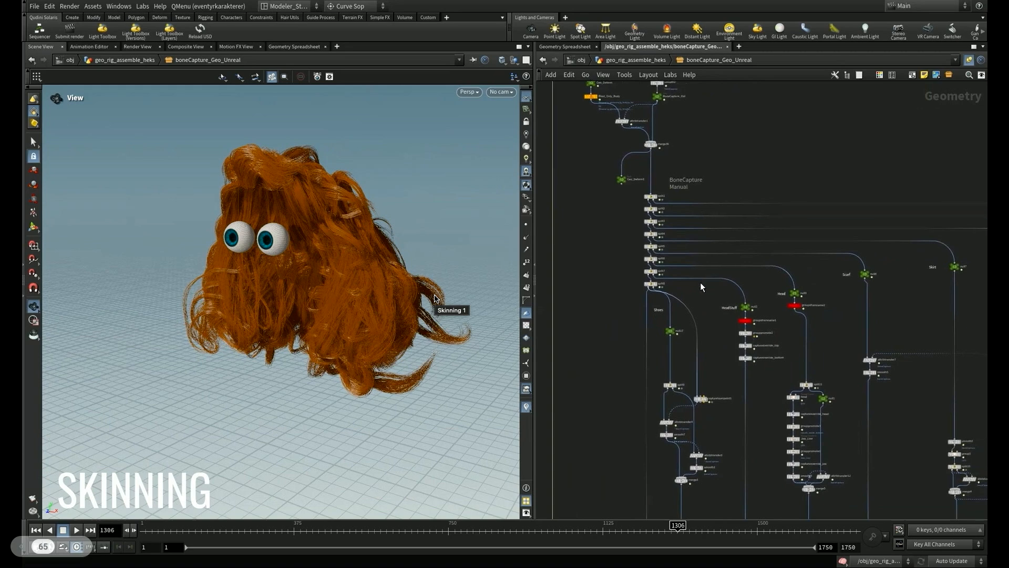
{"action": "middle_click_drag", "start_coordinate": [700, 286], "coordinate": [611, 153]}
{"action": "scroll", "coordinate": [634, 284], "scroll_direction": "down", "scroll_amount": 3}
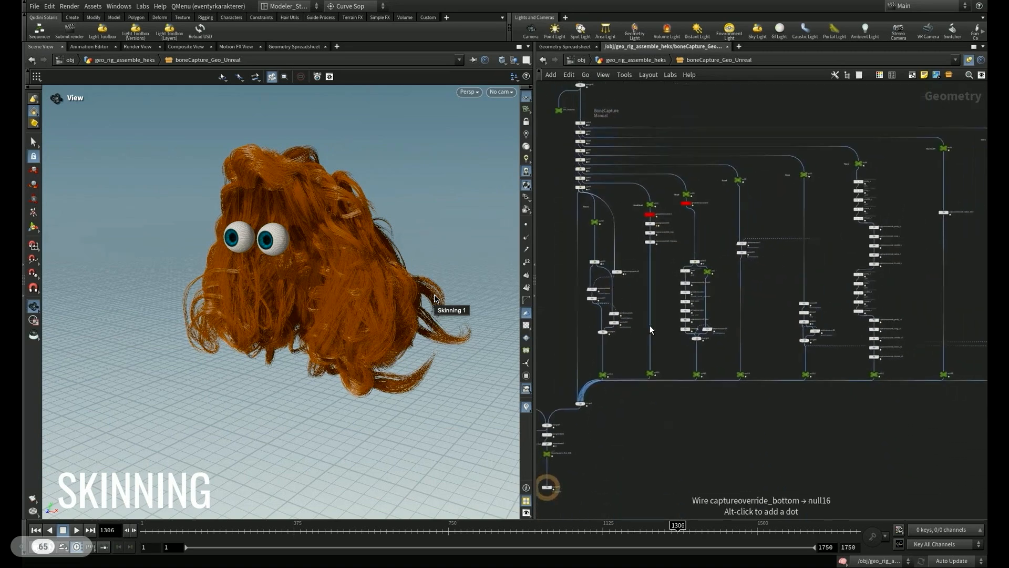
{"action": "scroll", "coordinate": [651, 330], "scroll_direction": "down", "scroll_amount": 2}
{"action": "left_click", "coordinate": [613, 362]}
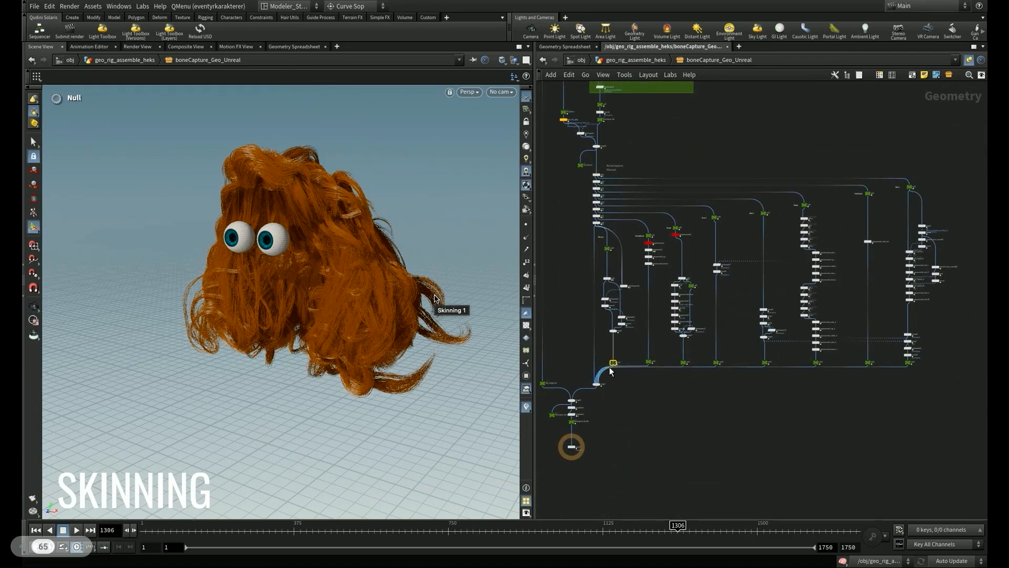
{"action": "key", "text": "r"}
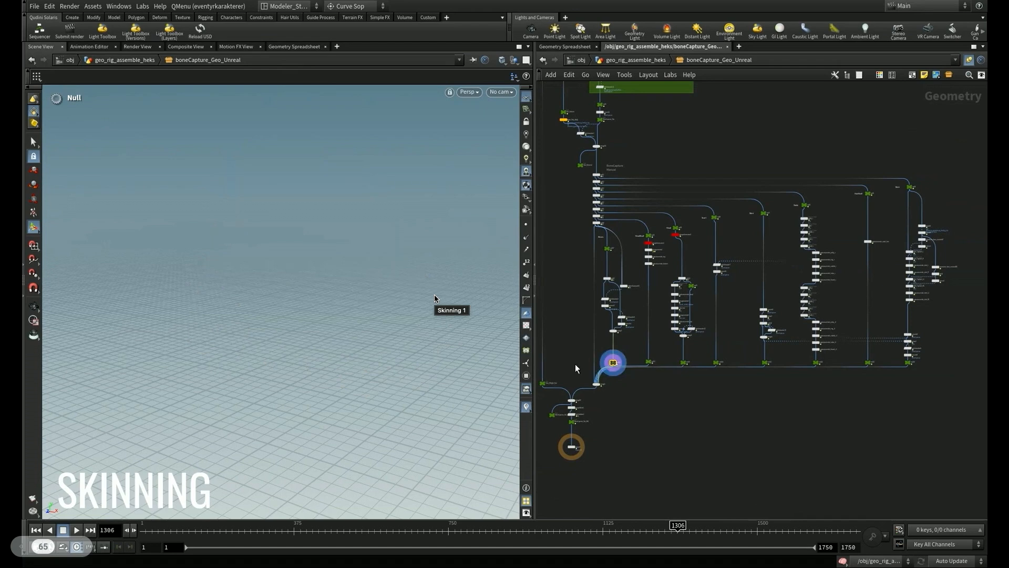
- Display the output nulls of the HeadStuff, head and scarf branches one after another
{"action": "left_click", "coordinate": [655, 362]}
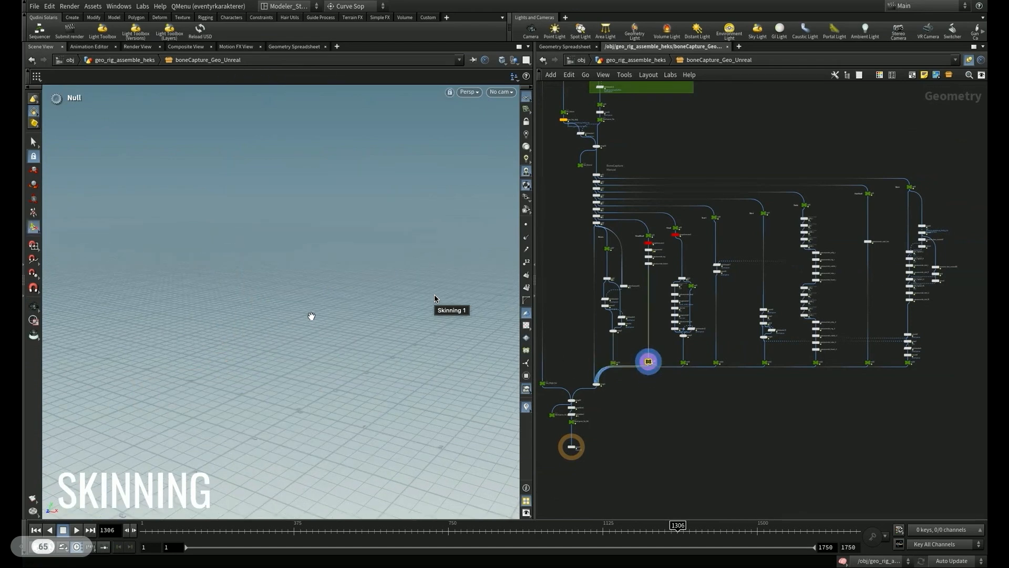
{"action": "left_click", "coordinate": [683, 362]}
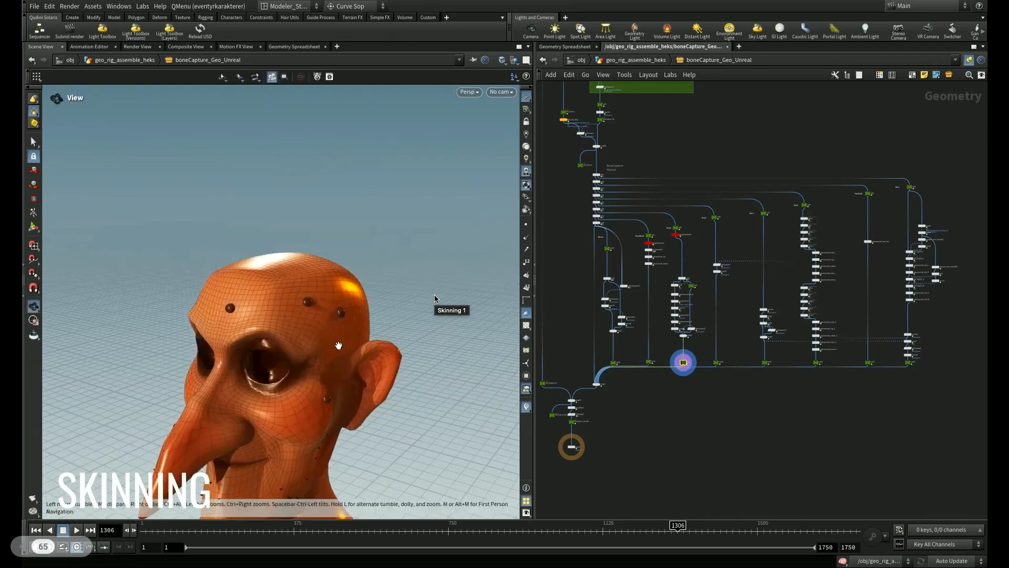
{"action": "left_click", "coordinate": [716, 363]}
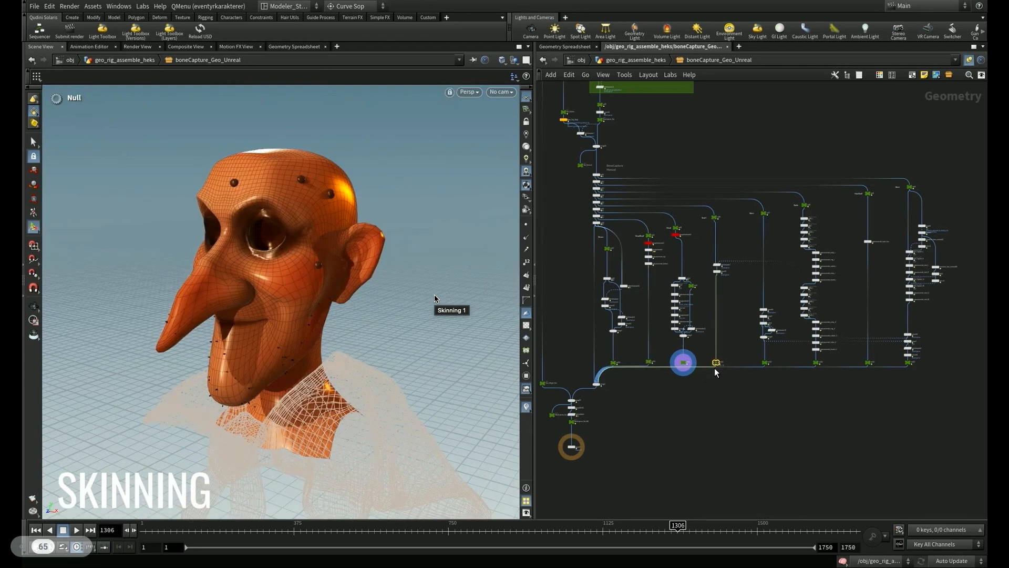
{"action": "left_click", "coordinate": [718, 363]}
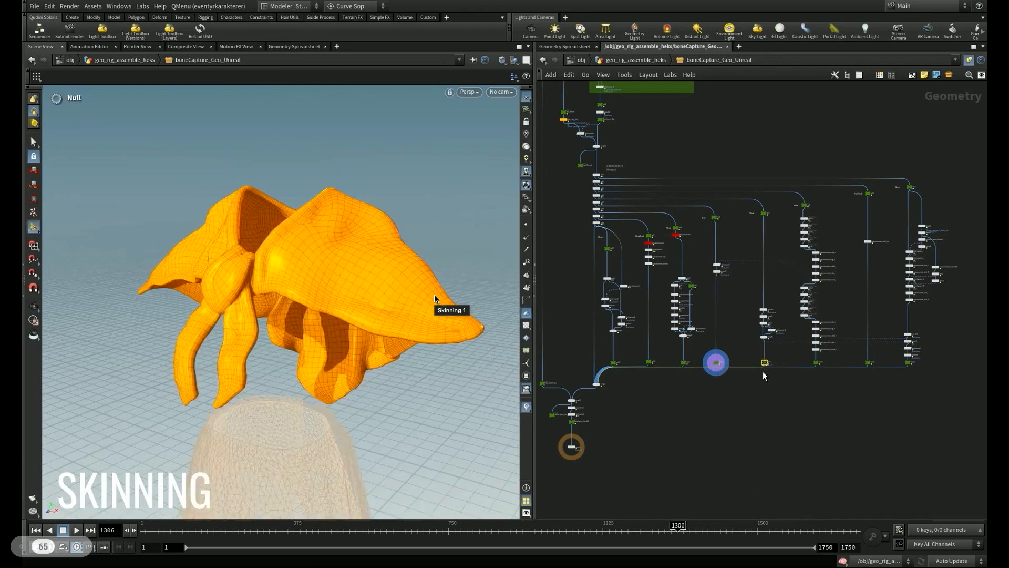
- Display the output nulls of the skirt and fingernail branches, framing the nails in the view
{"action": "left_click", "coordinate": [766, 363]}
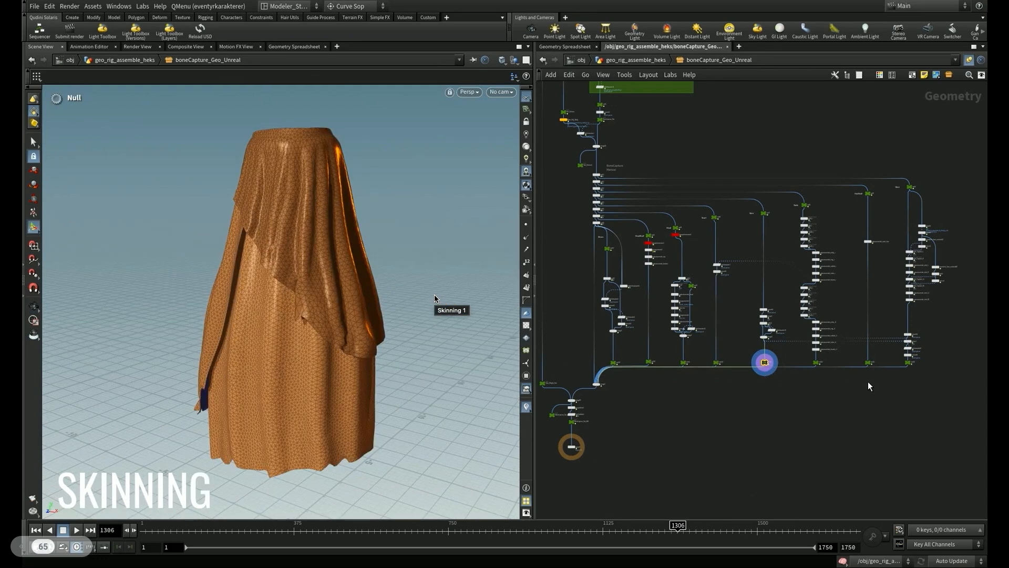
{"action": "left_click", "coordinate": [819, 362]}
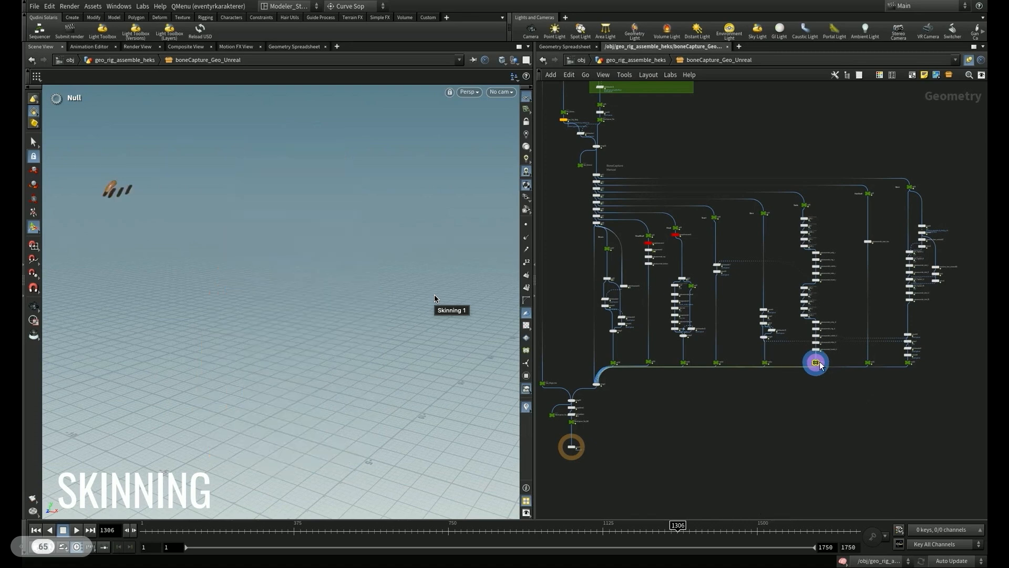
{"action": "key", "text": "space+g"}
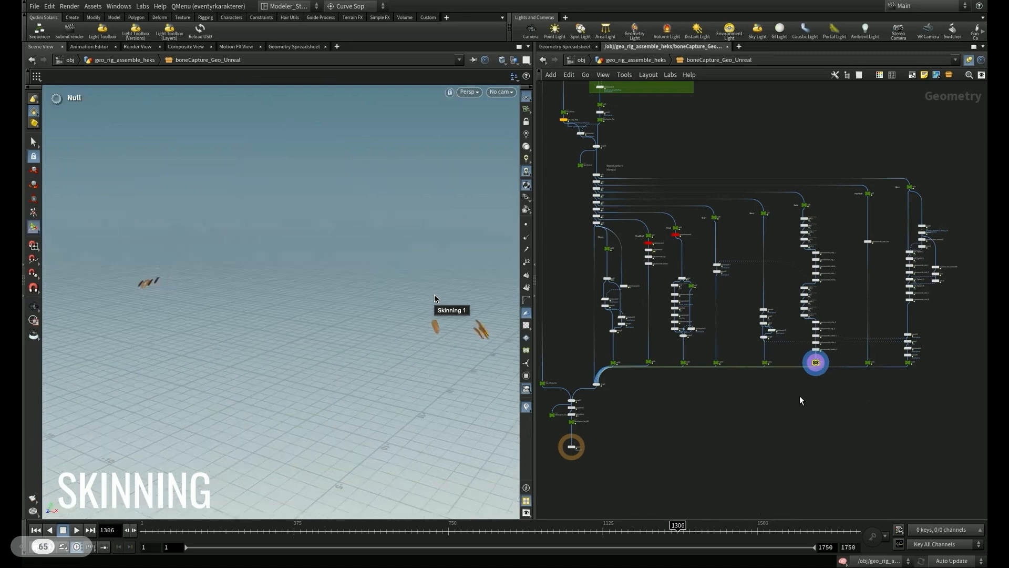
- Display null11 and frame the bone and spoon hair accessories
{"action": "left_click_drag", "start_coordinate": [850, 400], "coordinate": [873, 357]}
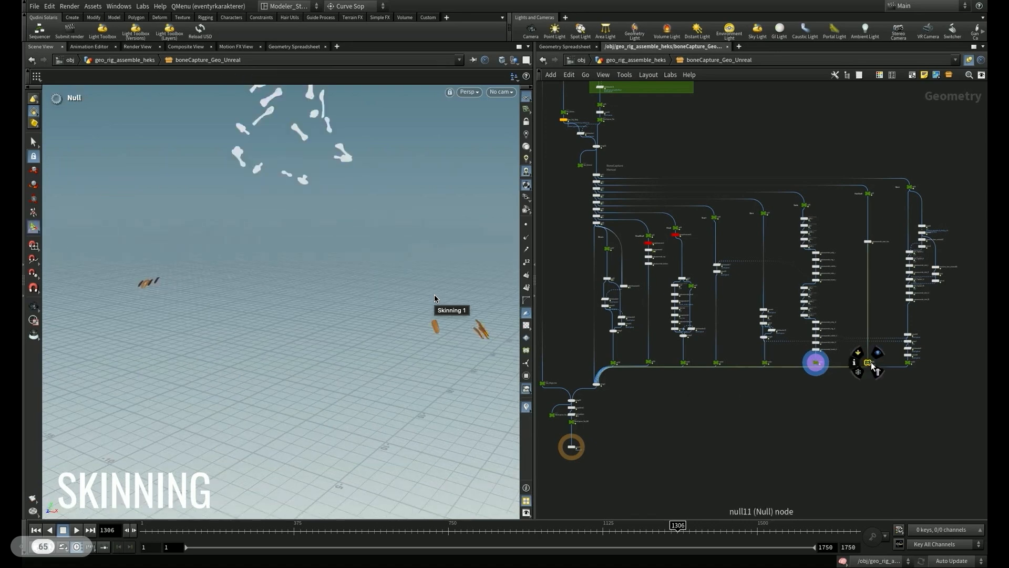
{"action": "left_click", "coordinate": [872, 362]}
{"action": "key", "text": "space+g"}
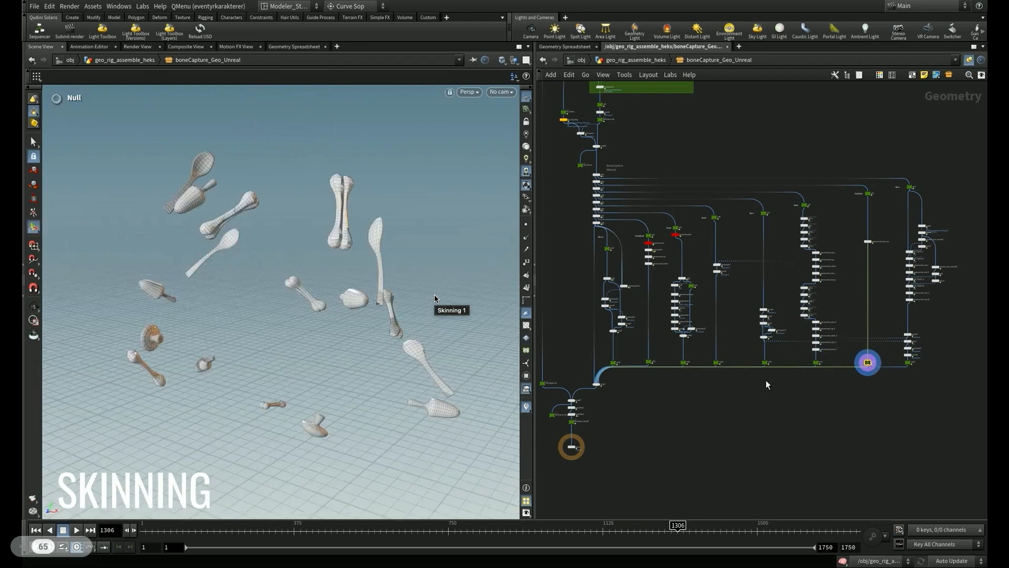
- Display null10 and inspect the framed short-sleeved jacket from another angle
{"action": "left_click_drag", "start_coordinate": [883, 395], "coordinate": [919, 363]}
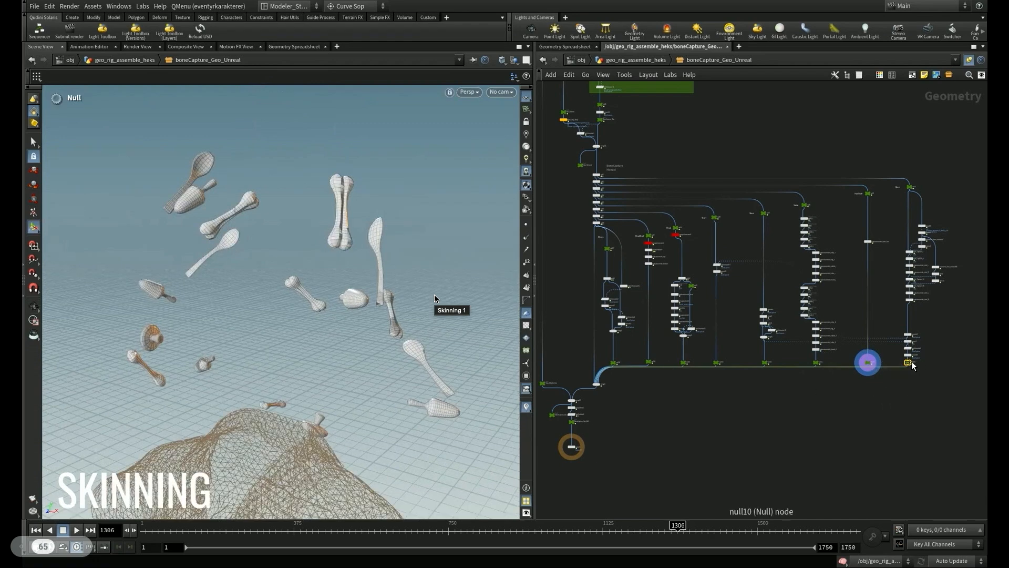
{"action": "left_click", "coordinate": [911, 363]}
{"action": "key", "text": "space+g"}
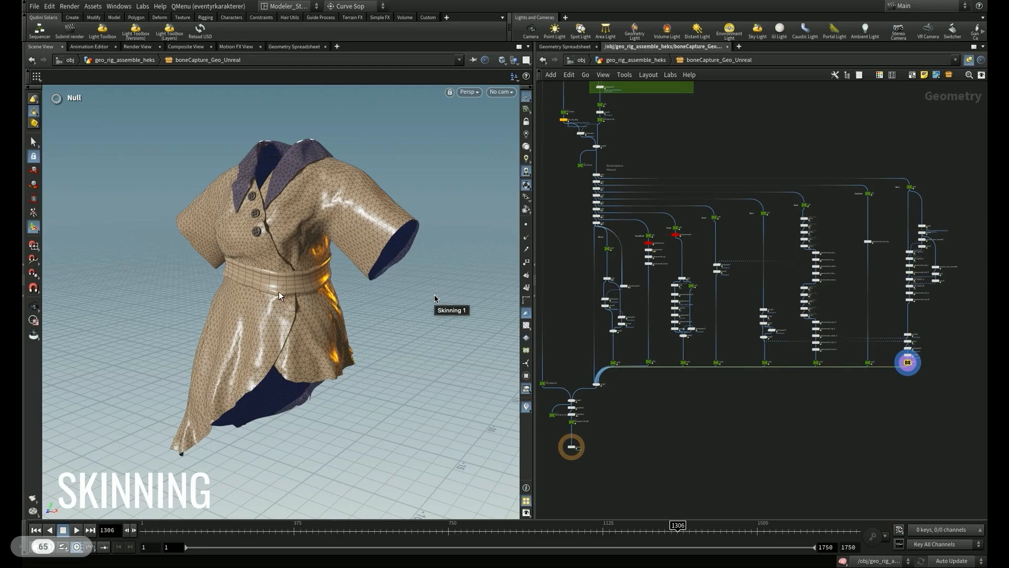
{"action": "key", "text": "Escape"}
{"action": "left_click_drag", "start_coordinate": [300, 288], "coordinate": [526, 416]}
- Display merge49 below the manual capture branches and inspect the complete character
{"action": "right_click_drag", "start_coordinate": [600, 433], "coordinate": [632, 412]}
{"action": "middle_click_drag", "start_coordinate": [600, 404], "coordinate": [809, 396]}
{"action": "right_click_drag", "start_coordinate": [809, 396], "coordinate": [865, 366]}
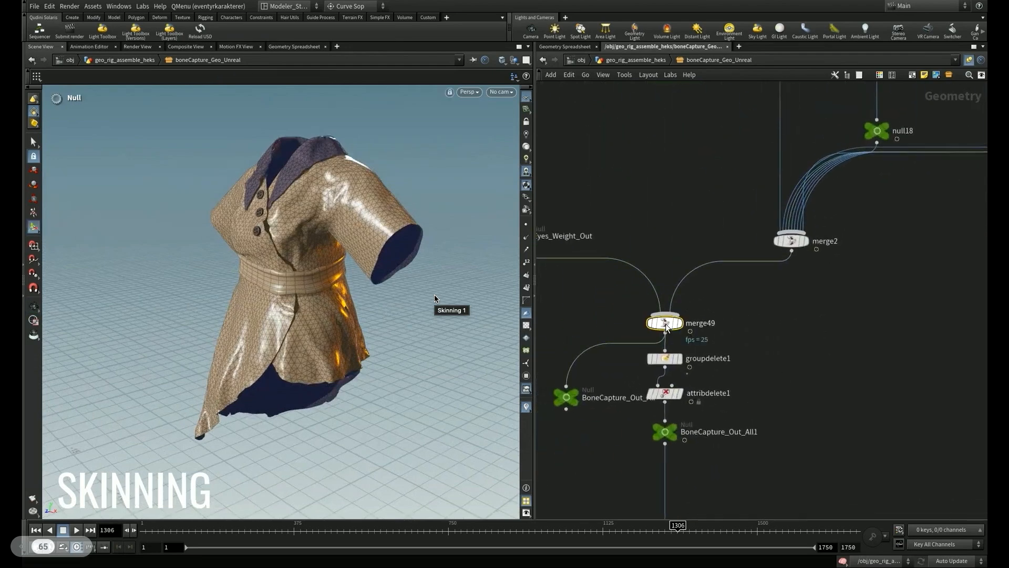
{"action": "left_click", "coordinate": [680, 322]}
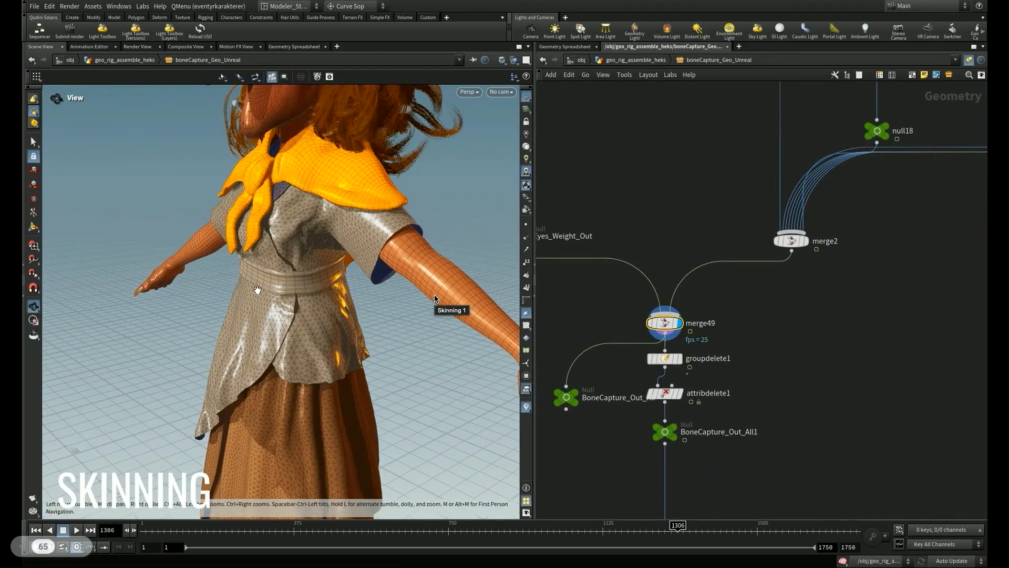
{"action": "right_click_drag", "start_coordinate": [256, 290], "coordinate": [254, 255], "text": "alt"}
{"action": "left_click_drag", "start_coordinate": [255, 254], "coordinate": [366, 251], "text": "alt"}
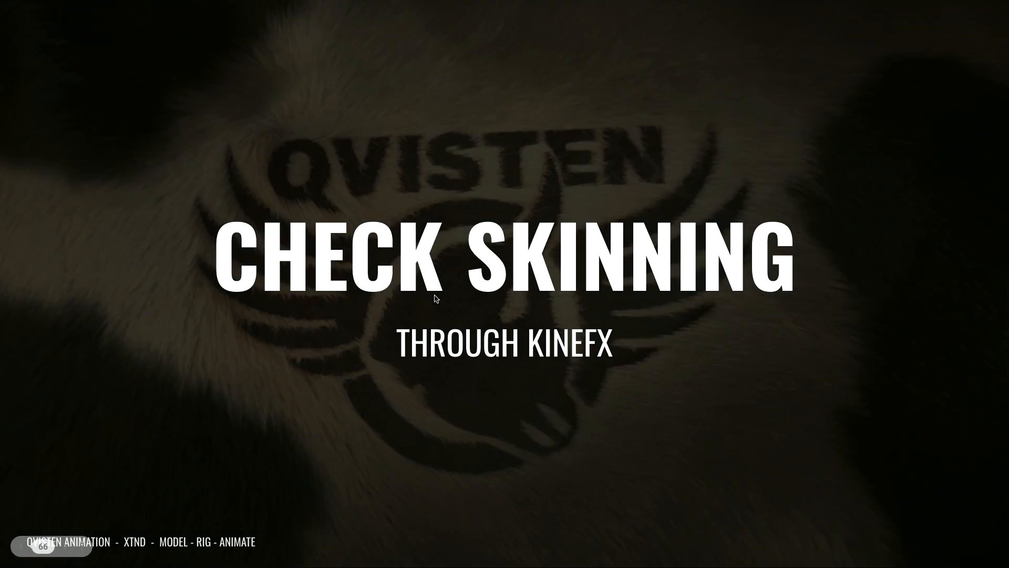